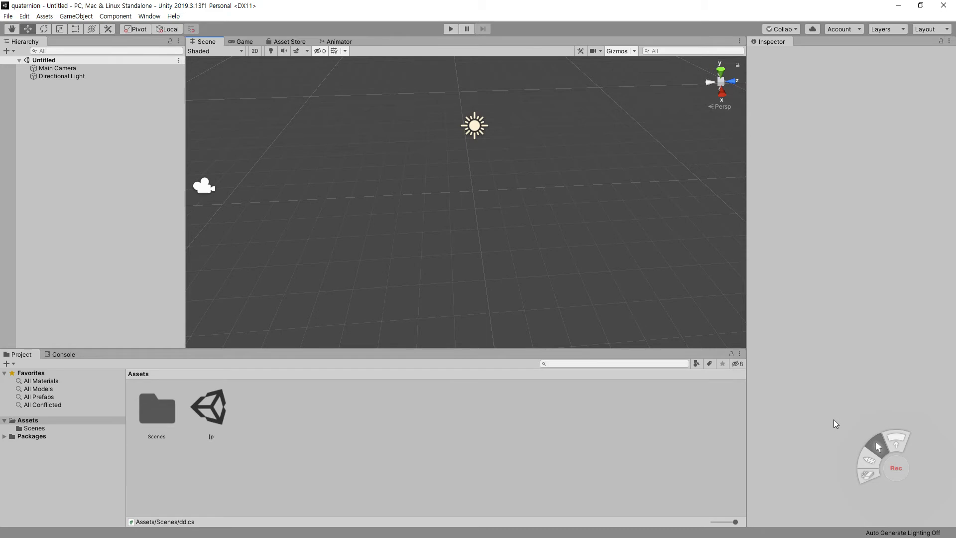
{"action": "left_click", "coordinate": [895, 467]}
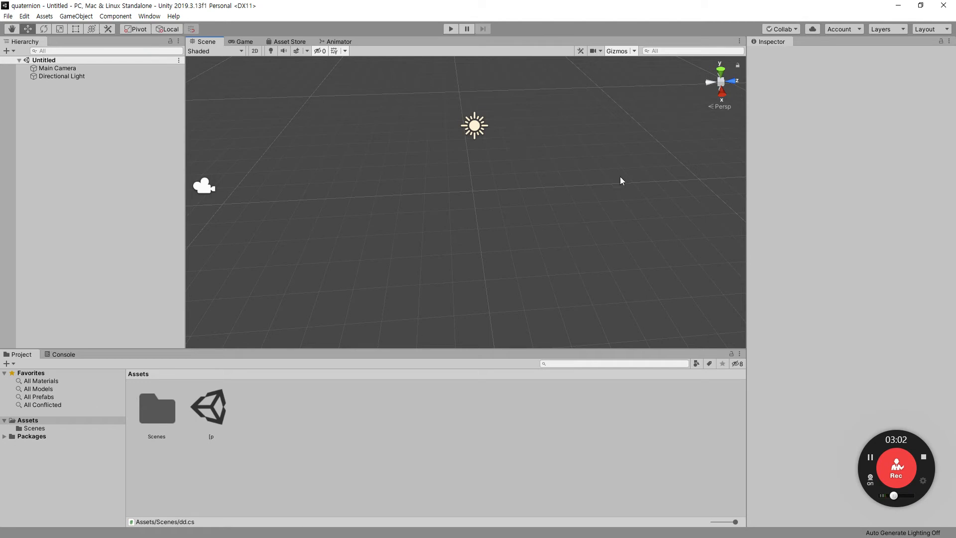
Open the Asset Store inside the editor
{"action": "left_click", "coordinate": [284, 41]}
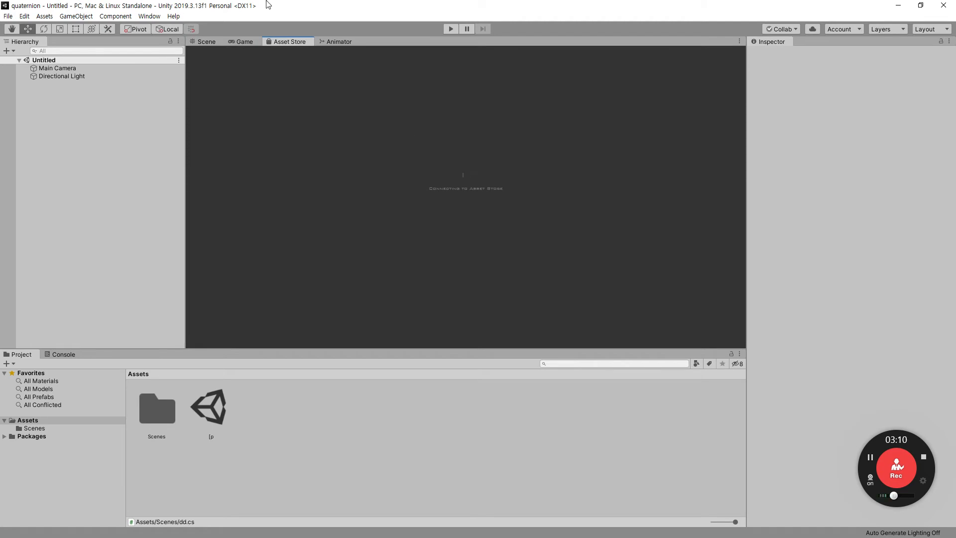
{"action": "left_click", "coordinate": [138, 17]}
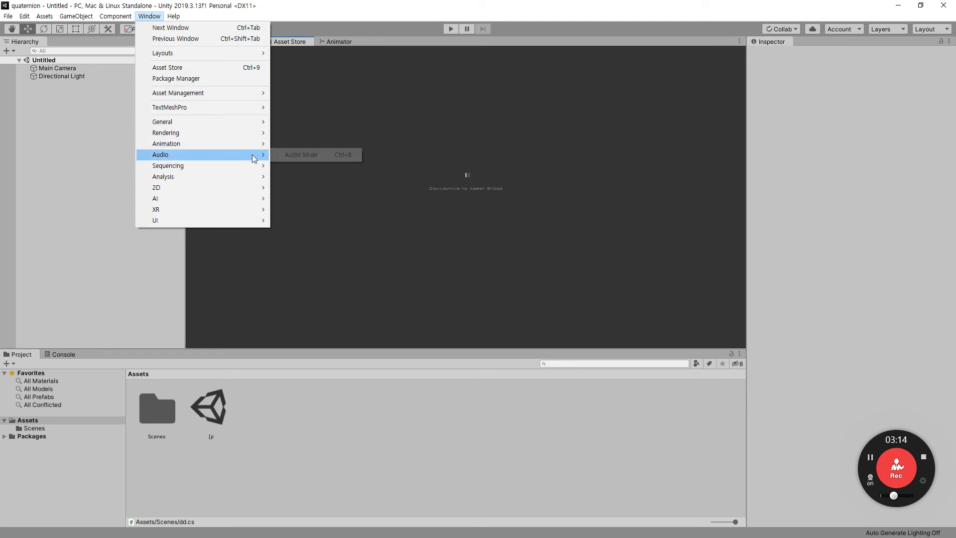
{"action": "mouse_move", "coordinate": [76, 17]}
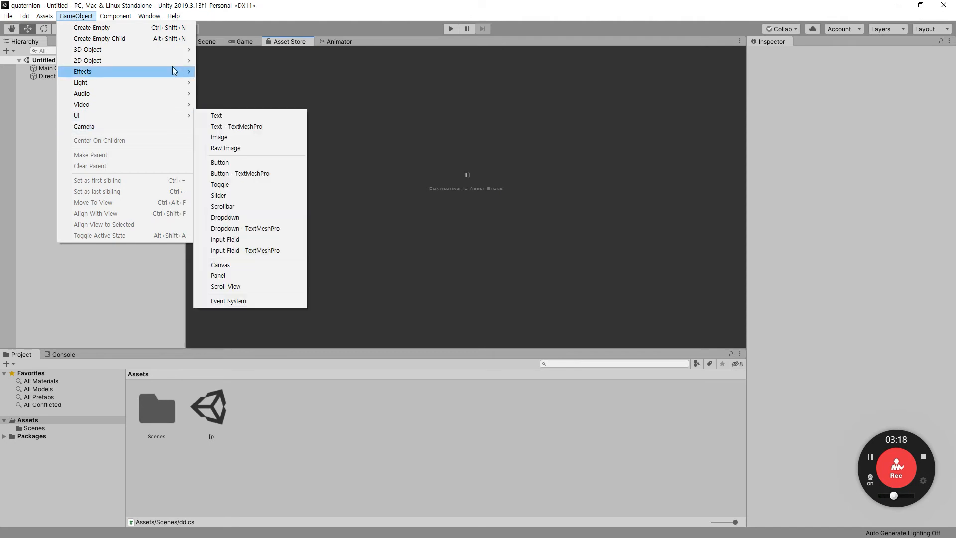
{"action": "mouse_move", "coordinate": [174, 70]}
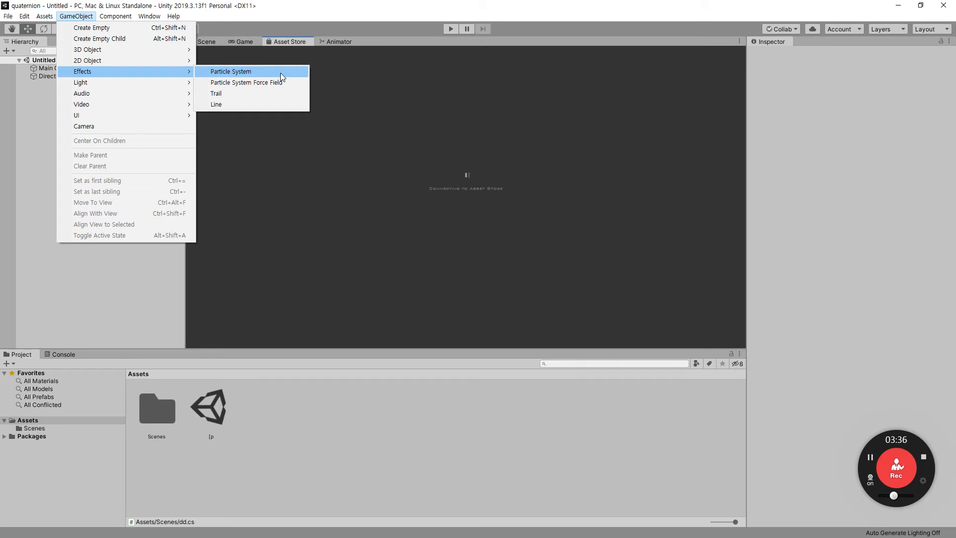
{"action": "left_click", "coordinate": [312, 7]}
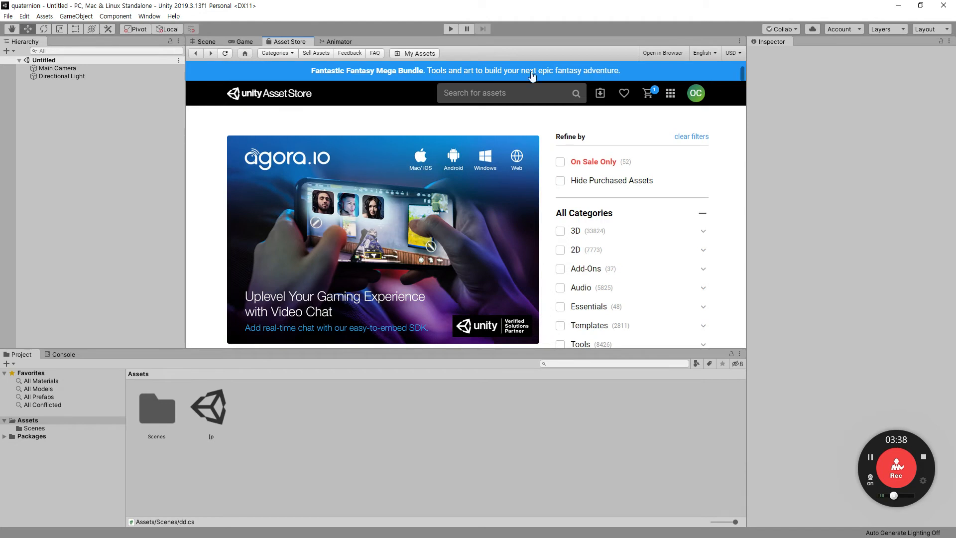
Search the Asset Store for "particle"
{"action": "left_click", "coordinate": [524, 93]}
{"action": "type", "text": "particle"}
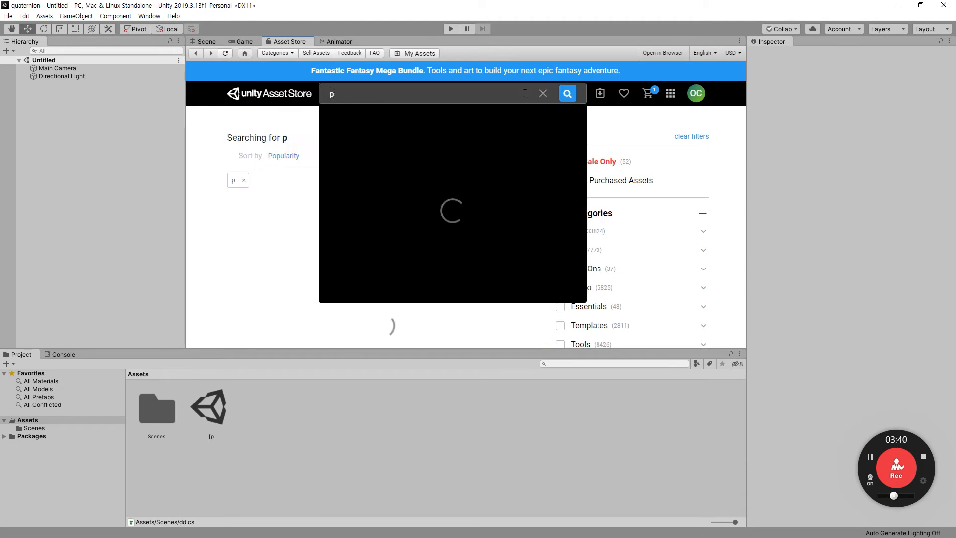
{"action": "key", "text": "Return"}
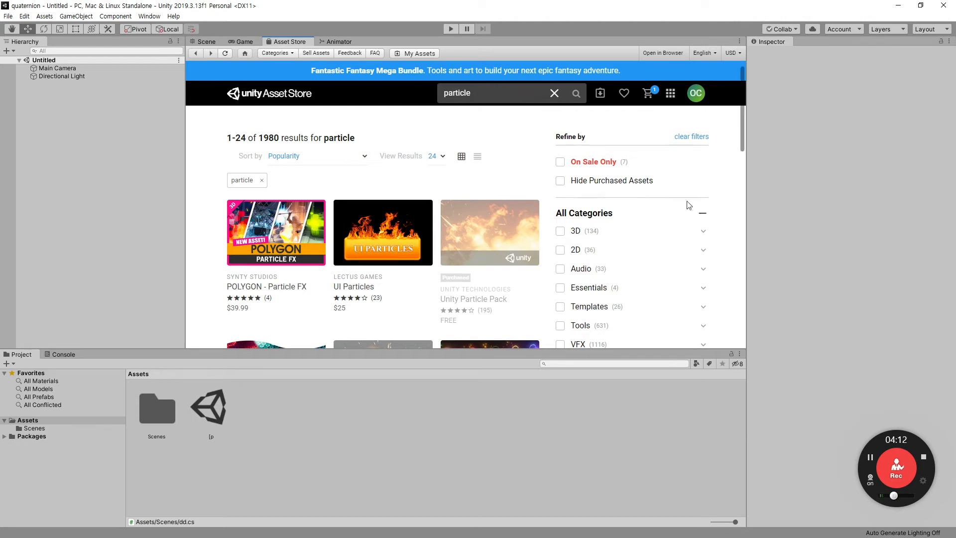
Limit the particle search results to free assets by setting the price range to $0–$0
{"action": "scroll", "coordinate": [659, 190], "scroll_direction": "down", "scroll_amount": 4}
{"action": "left_click_drag", "start_coordinate": [701, 192], "coordinate": [561, 193]}
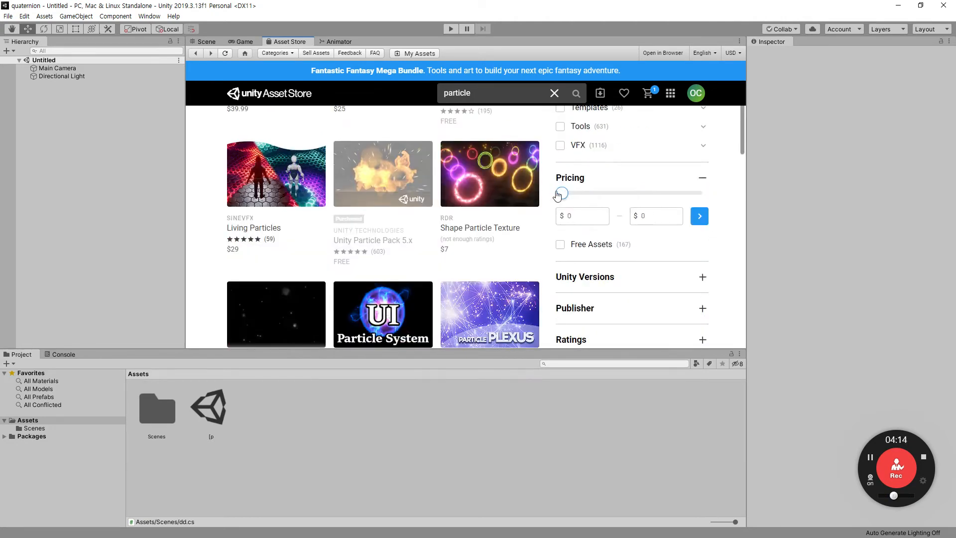
{"action": "left_click", "coordinate": [697, 216]}
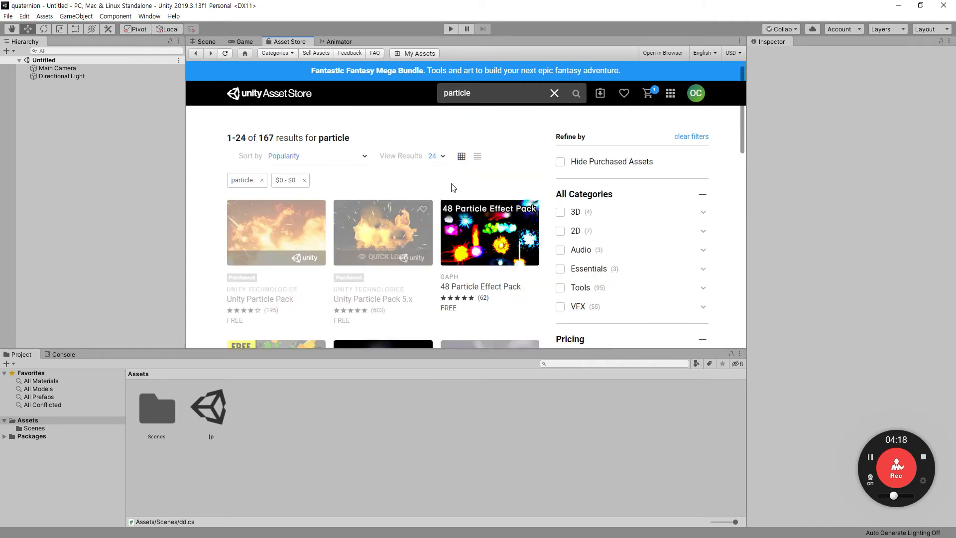
Look through the free particle packages in the search results
{"action": "scroll", "coordinate": [440, 164], "scroll_direction": "down", "scroll_amount": 2}
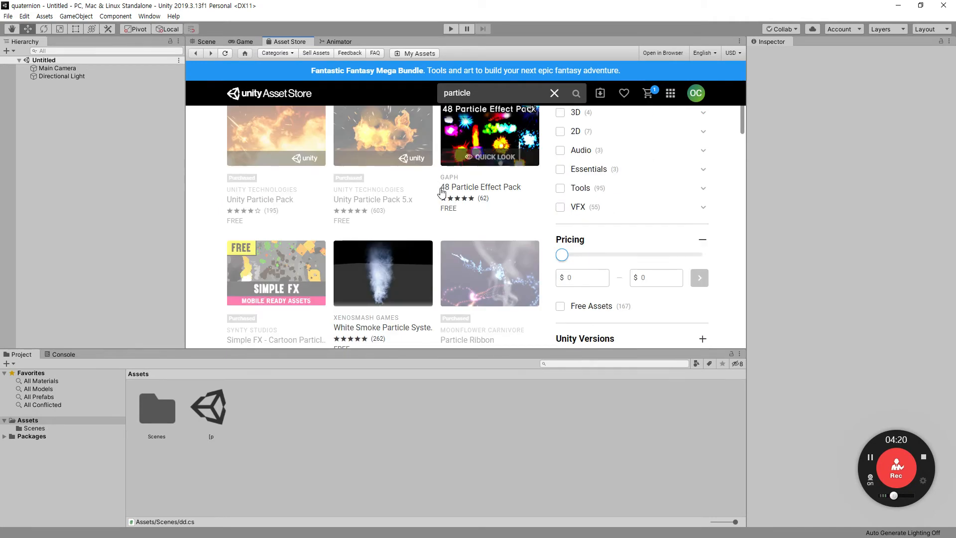
{"action": "scroll", "coordinate": [441, 188], "scroll_direction": "down", "scroll_amount": 1}
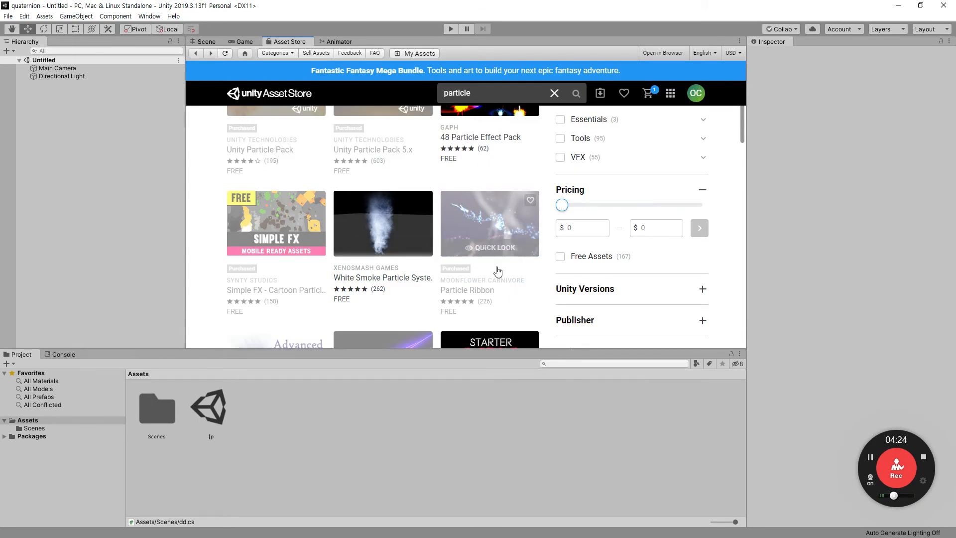
{"action": "scroll", "coordinate": [531, 288], "scroll_direction": "down", "scroll_amount": 1}
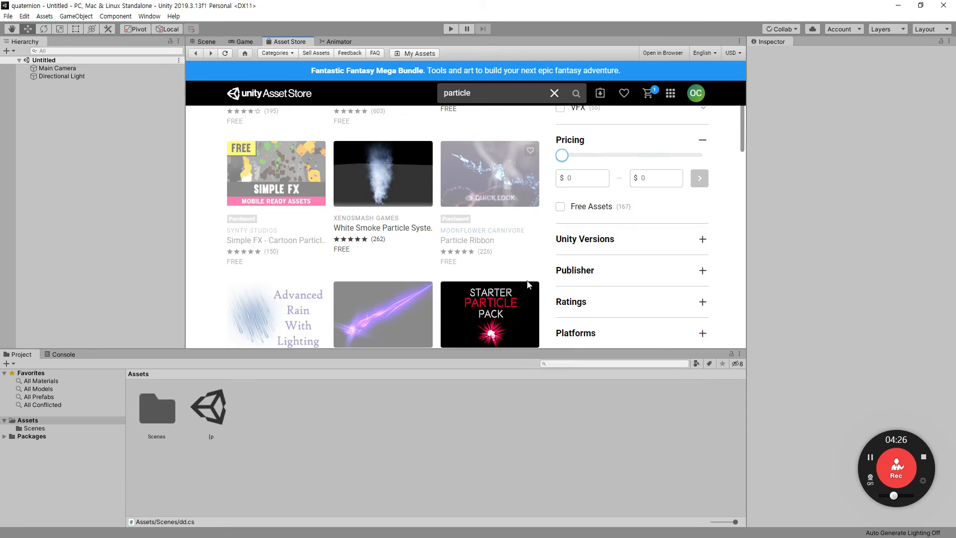
{"action": "scroll", "coordinate": [529, 263], "scroll_direction": "up", "scroll_amount": 2}
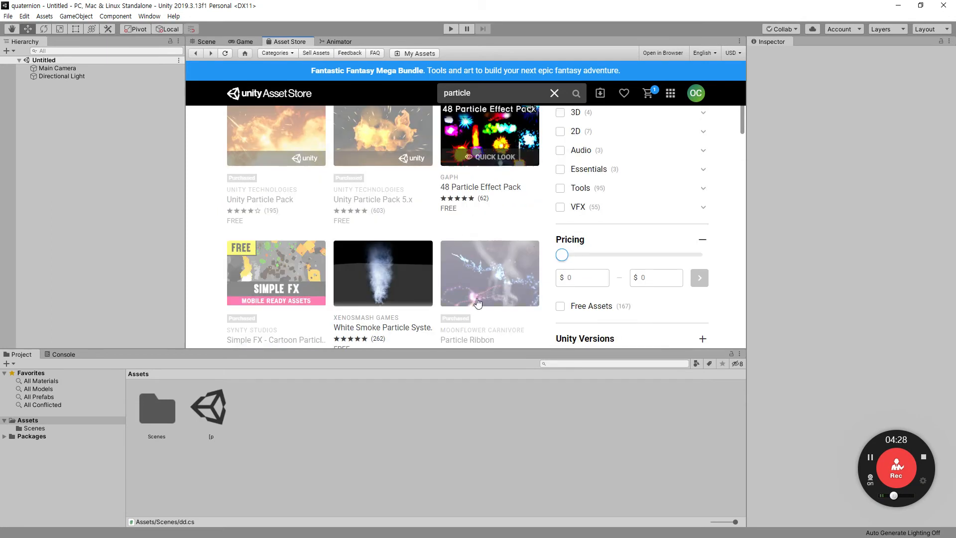
{"action": "scroll", "coordinate": [522, 261], "scroll_direction": "down", "scroll_amount": 1}
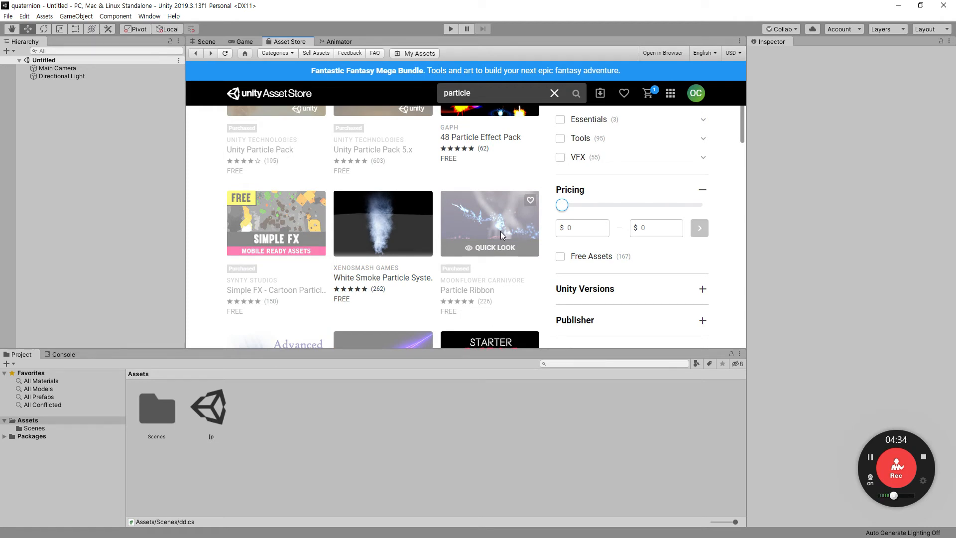
{"action": "scroll", "coordinate": [501, 235], "scroll_direction": "down", "scroll_amount": 1}
{"action": "scroll", "coordinate": [502, 235], "scroll_direction": "up", "scroll_amount": 1}
{"action": "scroll", "coordinate": [501, 235], "scroll_direction": "down", "scroll_amount": 2}
{"action": "scroll", "coordinate": [482, 270], "scroll_direction": "down", "scroll_amount": 4}
{"action": "scroll", "coordinate": [483, 263], "scroll_direction": "up", "scroll_amount": 5}
{"action": "scroll", "coordinate": [483, 269], "scroll_direction": "up", "scroll_amount": 2}
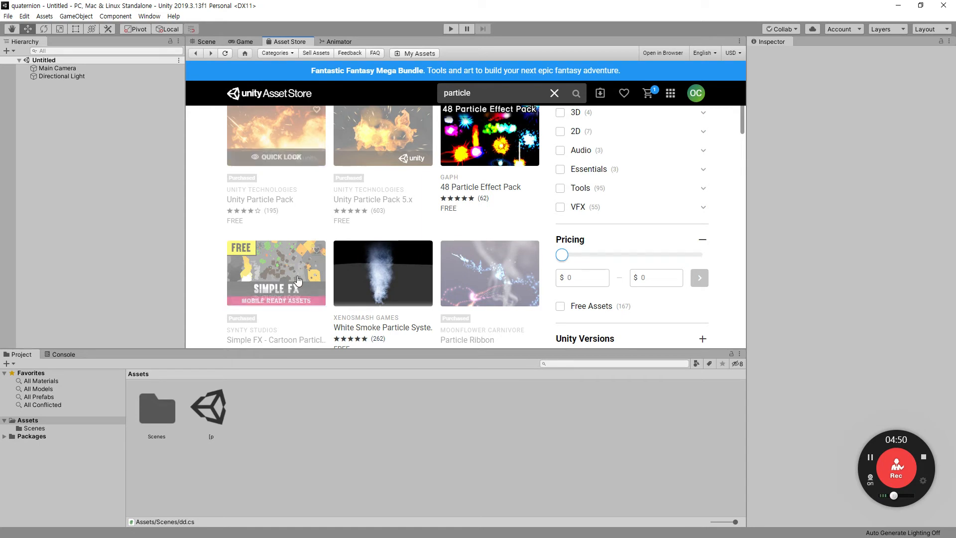
Open the Simple FX - Cartoon Particles page and import the whole package into the project
{"action": "scroll", "coordinate": [292, 261], "scroll_direction": "down", "scroll_amount": 1}
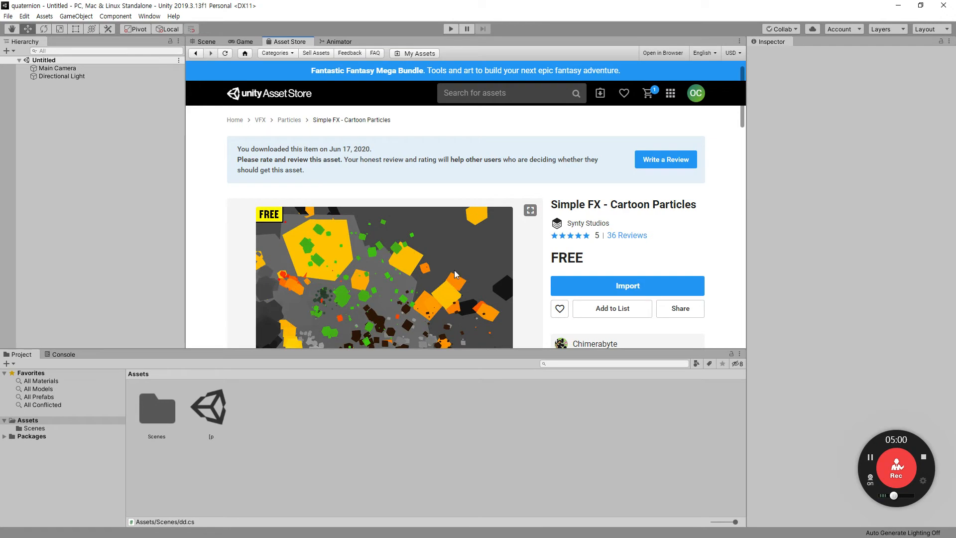
{"action": "left_click", "coordinate": [671, 286]}
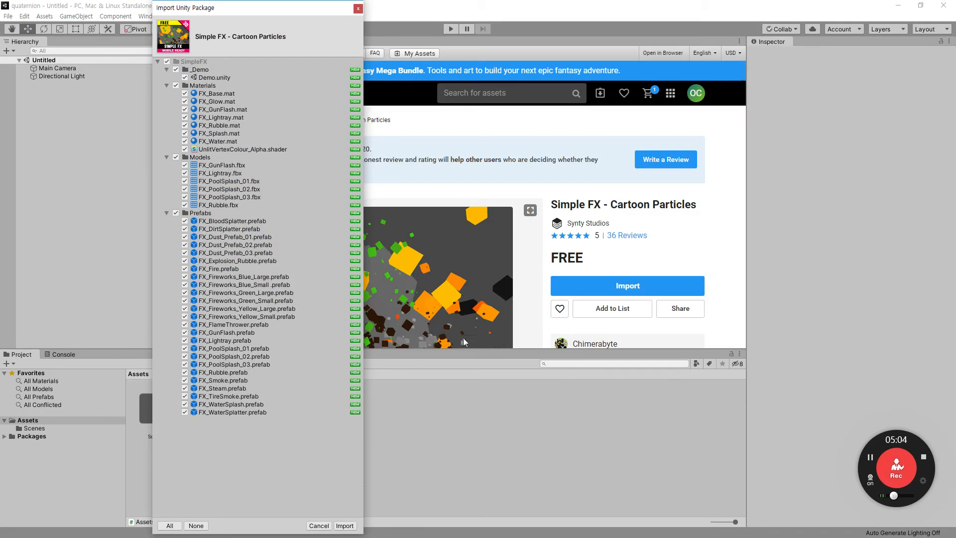
{"action": "left_click", "coordinate": [344, 525]}
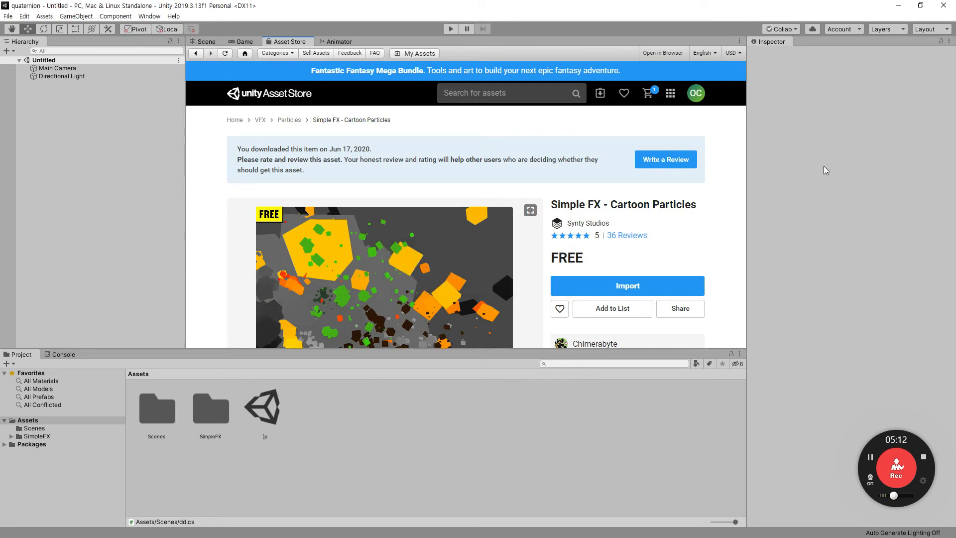
Return to the Scene view and open the imported SimpleFX folder in the project assets
{"action": "left_click", "coordinate": [205, 41]}
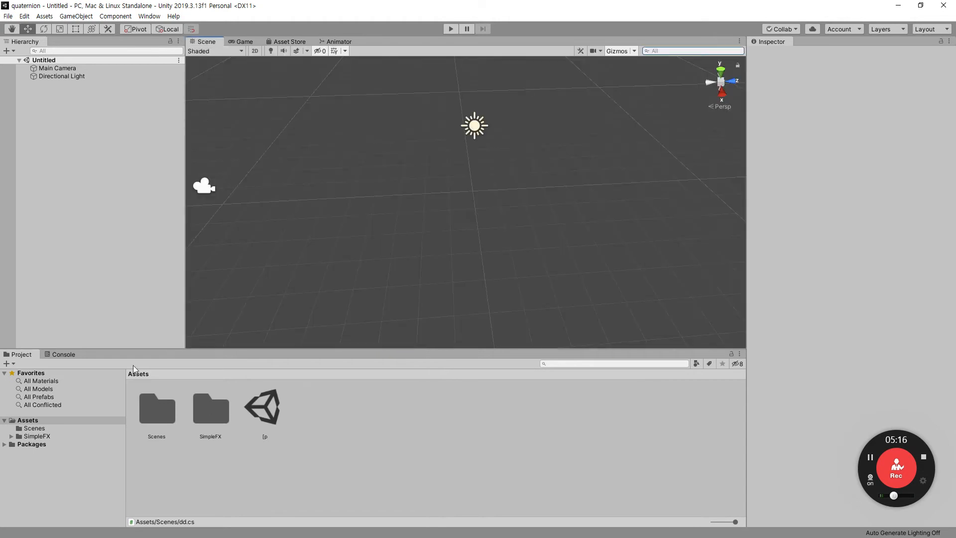
{"action": "double_click", "coordinate": [195, 426]}
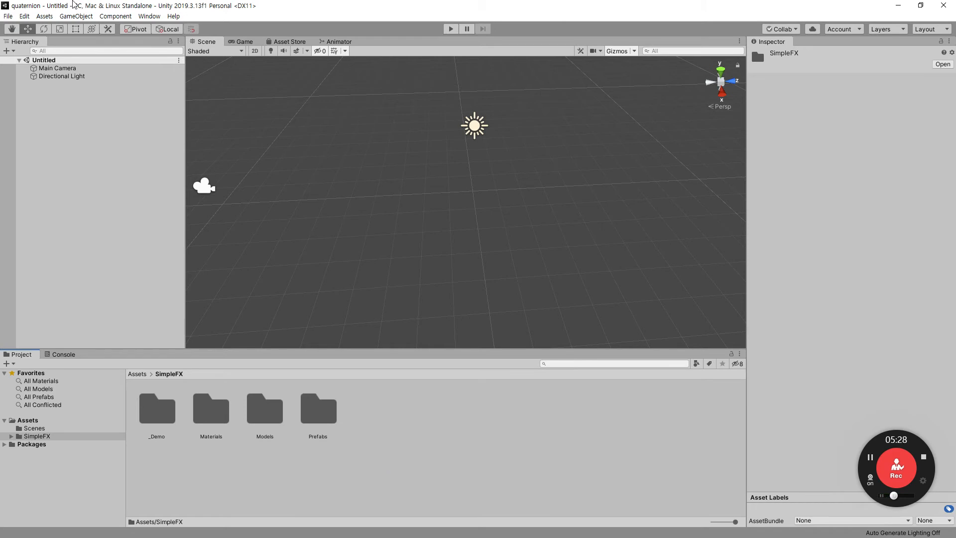
{"action": "left_click", "coordinate": [80, 18]}
{"action": "mouse_move", "coordinate": [42, 19]}
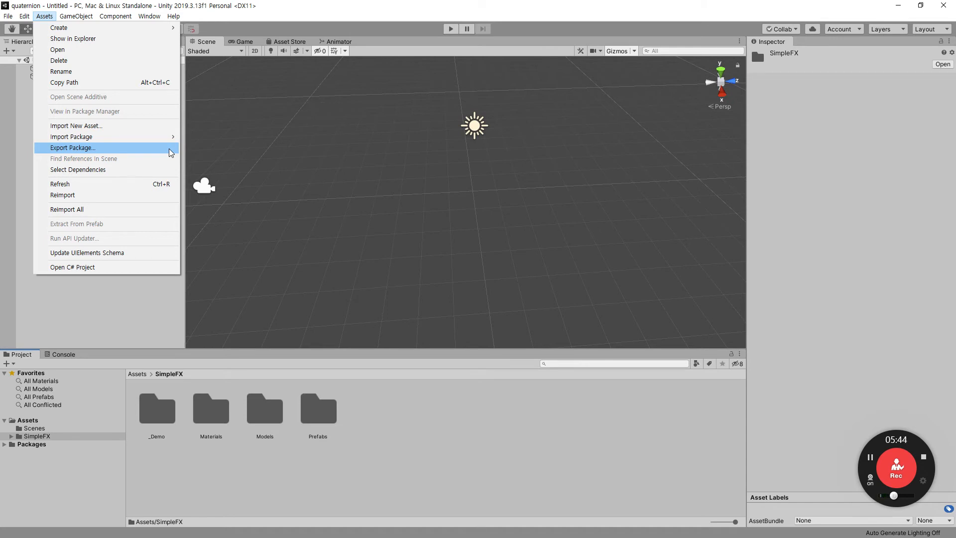
Import the Simple FX - Cartoon Particles package again from its Asset Store page with all items selected
{"action": "left_click", "coordinate": [294, 42]}
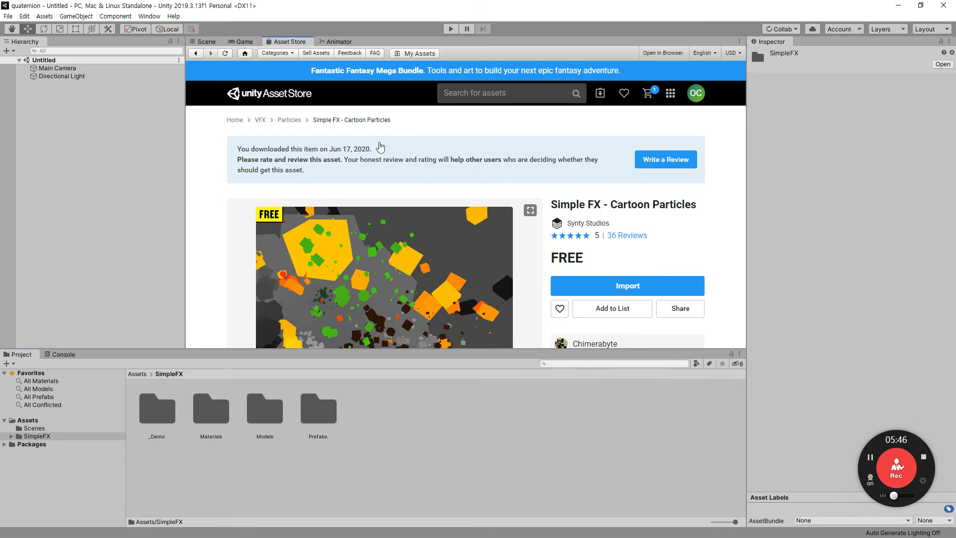
{"action": "left_click", "coordinate": [634, 296]}
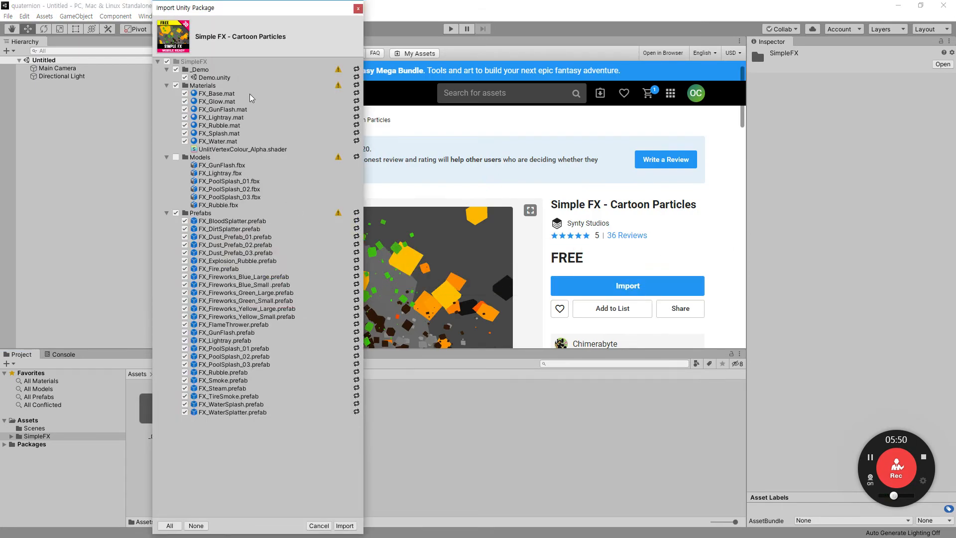
{"action": "left_click_drag", "start_coordinate": [255, 5], "coordinate": [536, 37]}
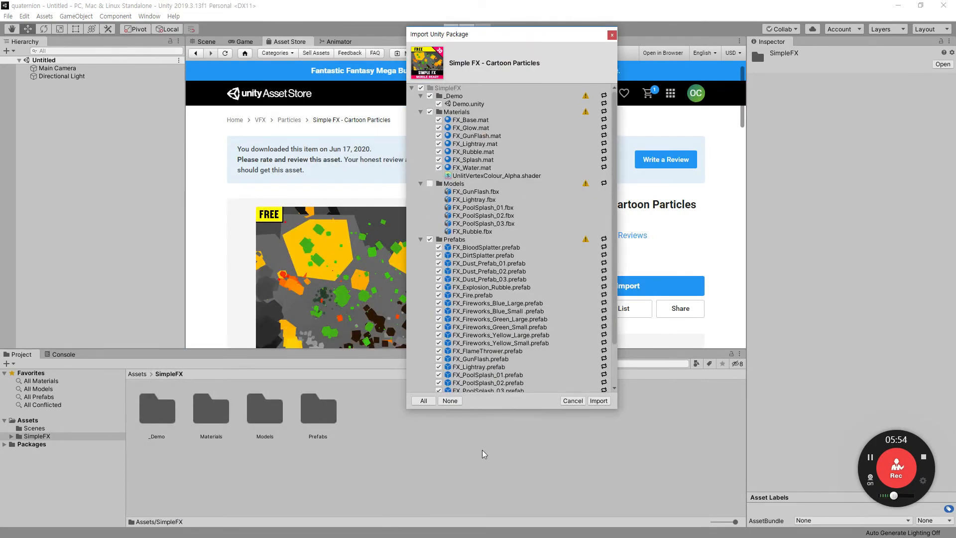
{"action": "left_click", "coordinate": [450, 401]}
{"action": "left_click", "coordinate": [423, 401]}
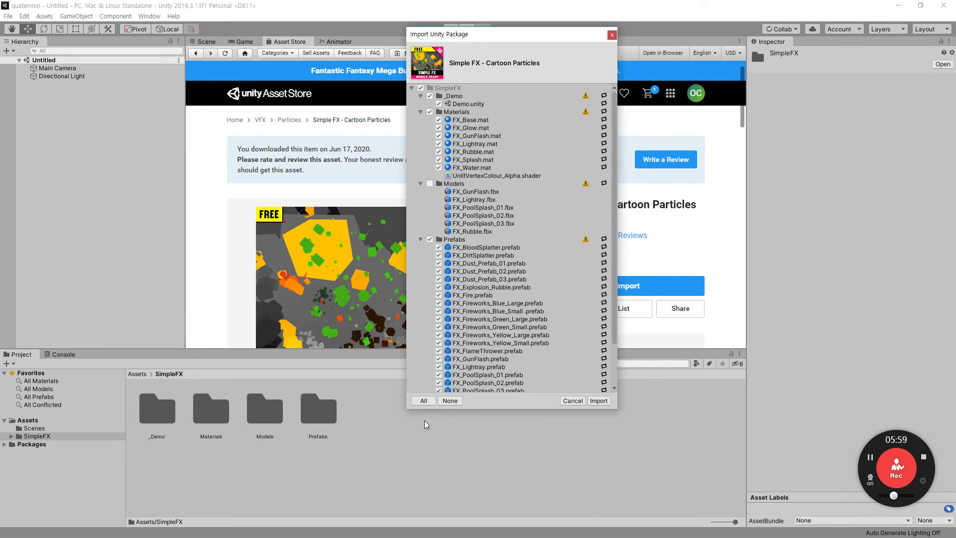
{"action": "left_click", "coordinate": [598, 401]}
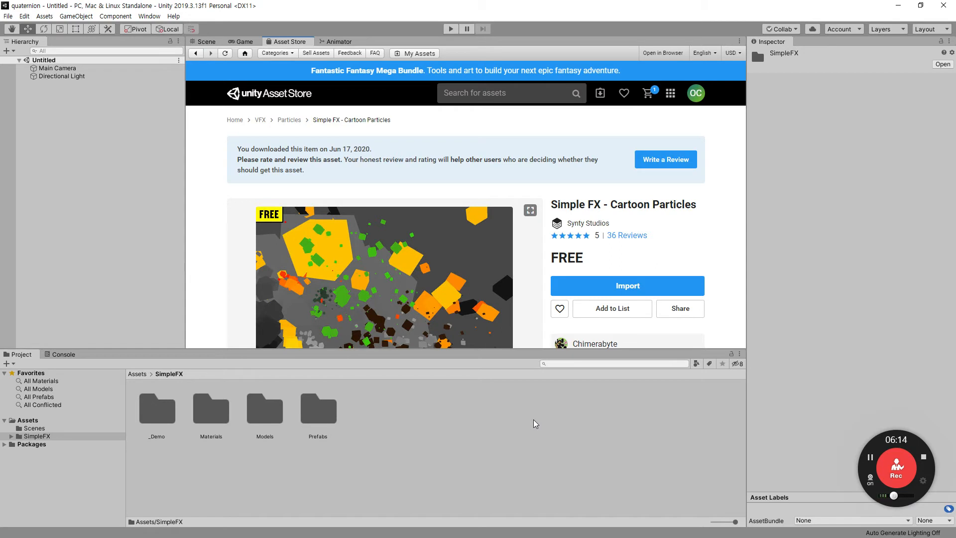
Open the package export dialog for the SimpleFX folder, review its item list, and close it without exporting
{"action": "left_click", "coordinate": [45, 16]}
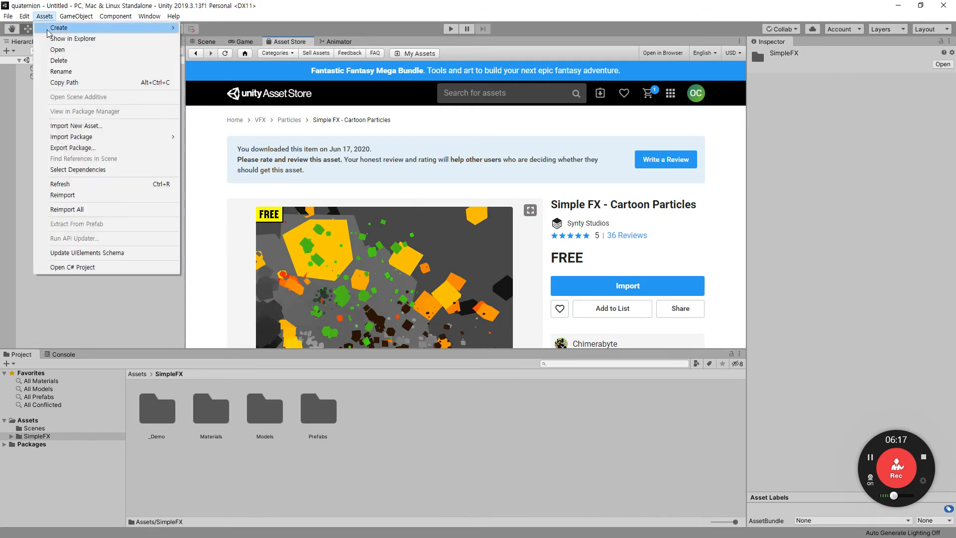
{"action": "left_click", "coordinate": [140, 153]}
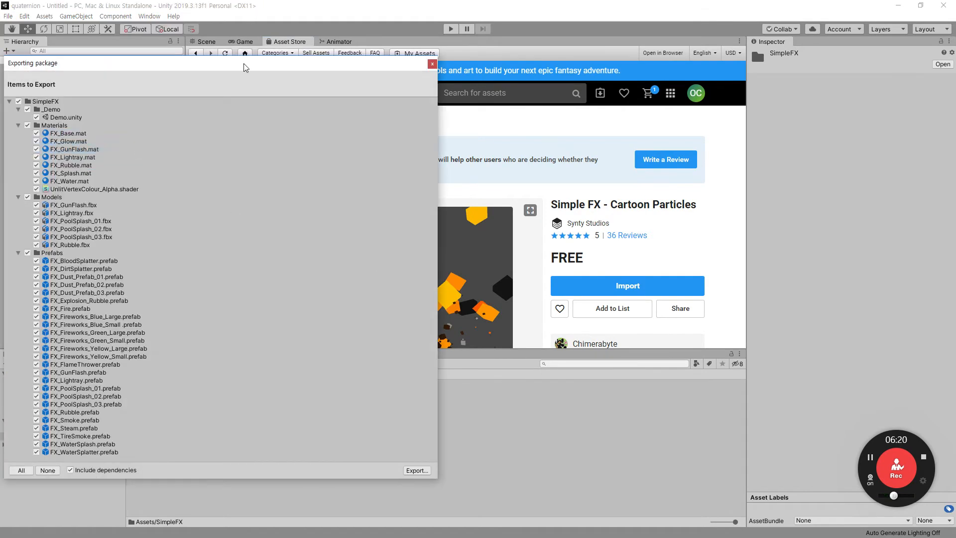
{"action": "left_click_drag", "start_coordinate": [245, 47], "coordinate": [555, 53]}
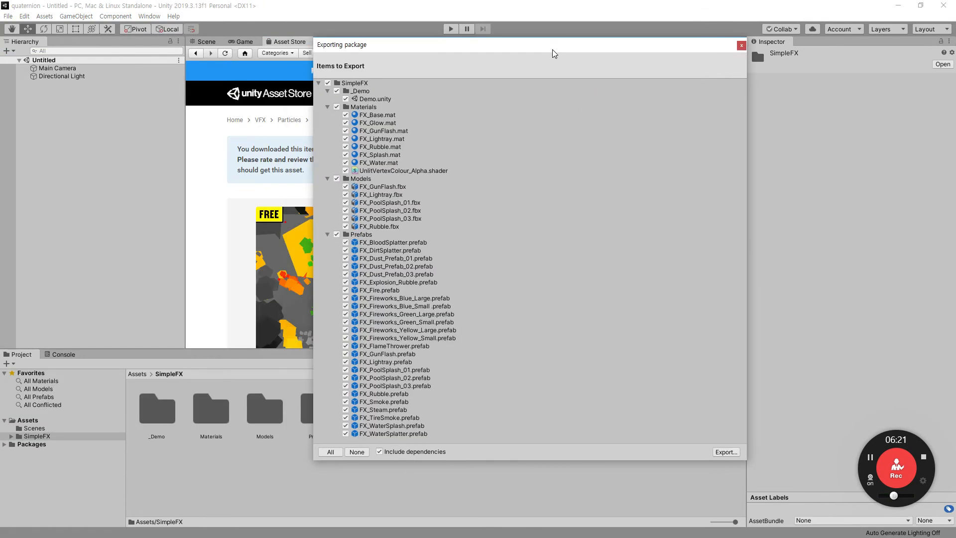
{"action": "left_click", "coordinate": [319, 83]}
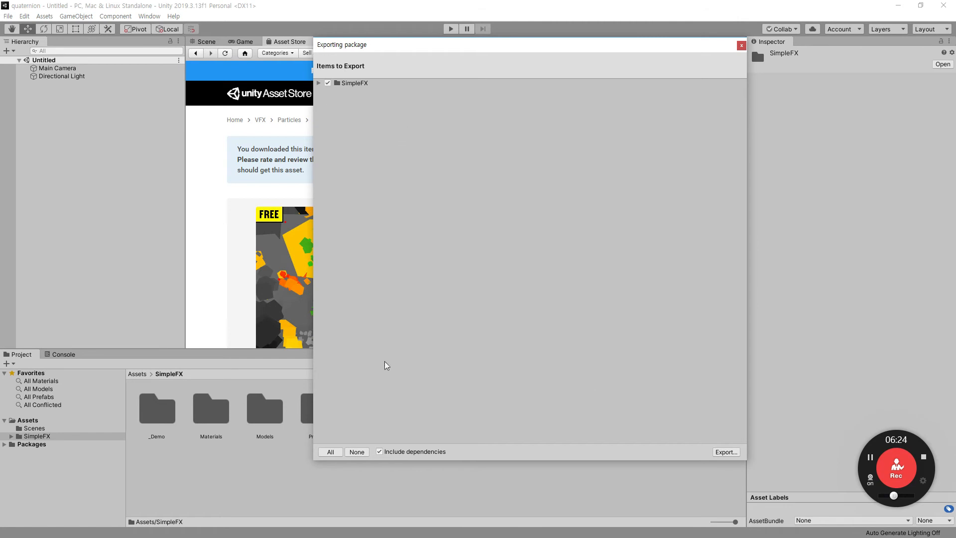
{"action": "left_click", "coordinate": [741, 46]}
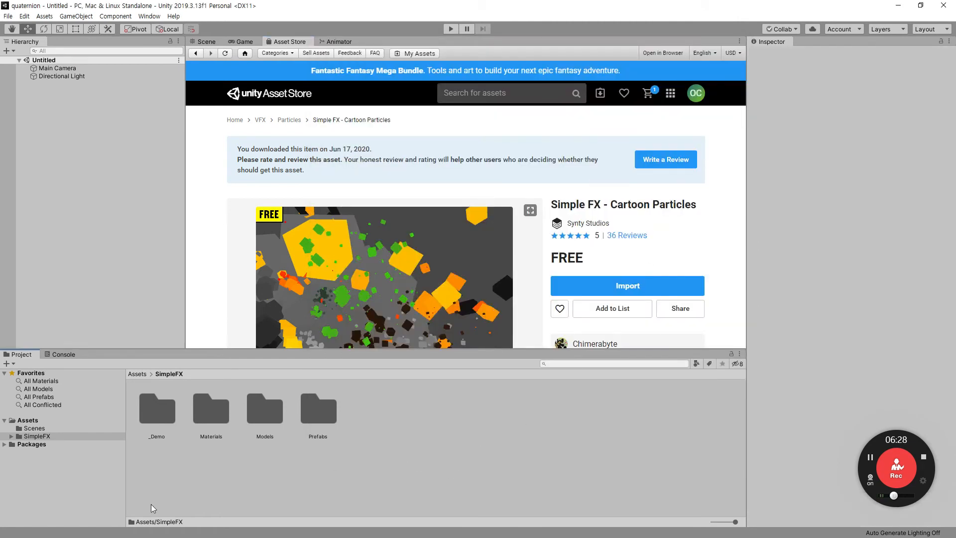
View the contents of the SimpleFX folder and return to the root Assets folder
{"action": "left_click", "coordinate": [28, 421]}
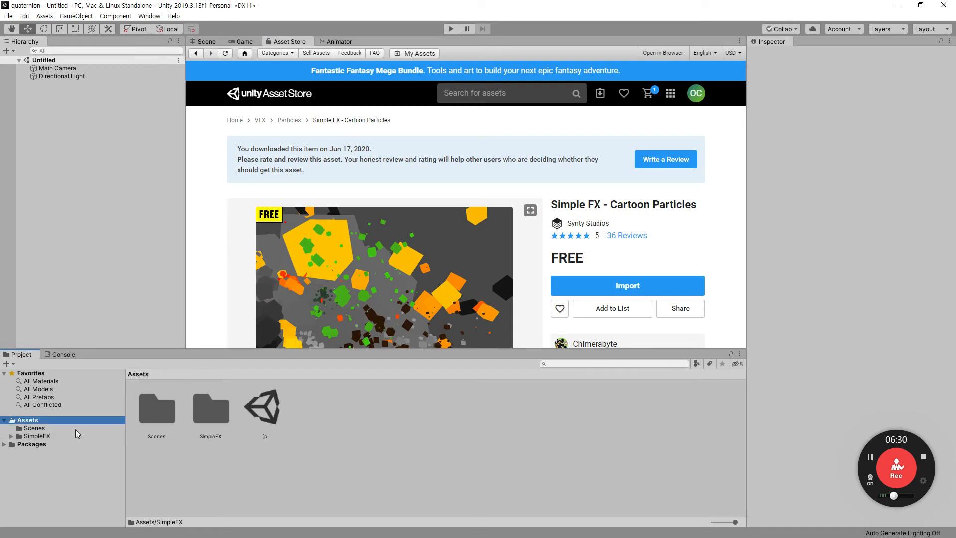
{"action": "left_click", "coordinate": [44, 435]}
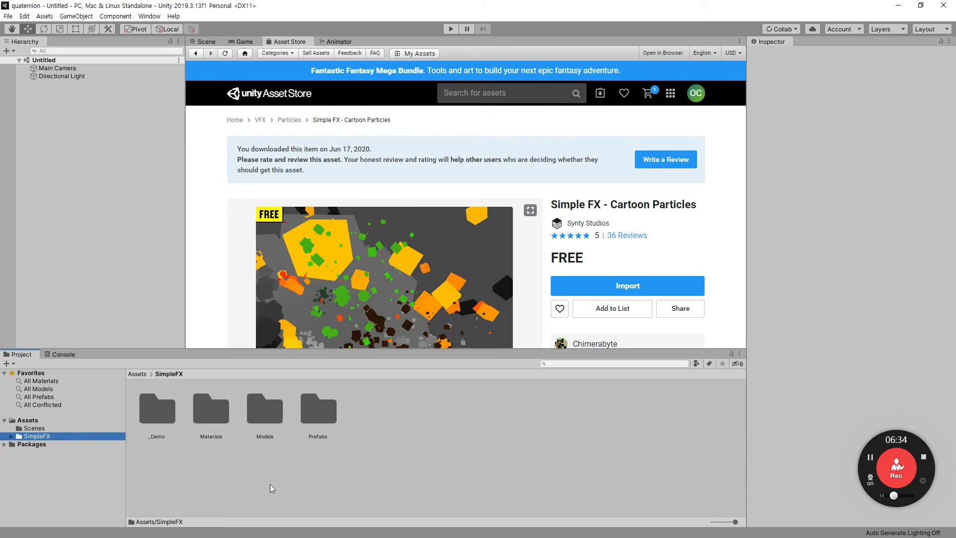
{"action": "left_click", "coordinate": [31, 421]}
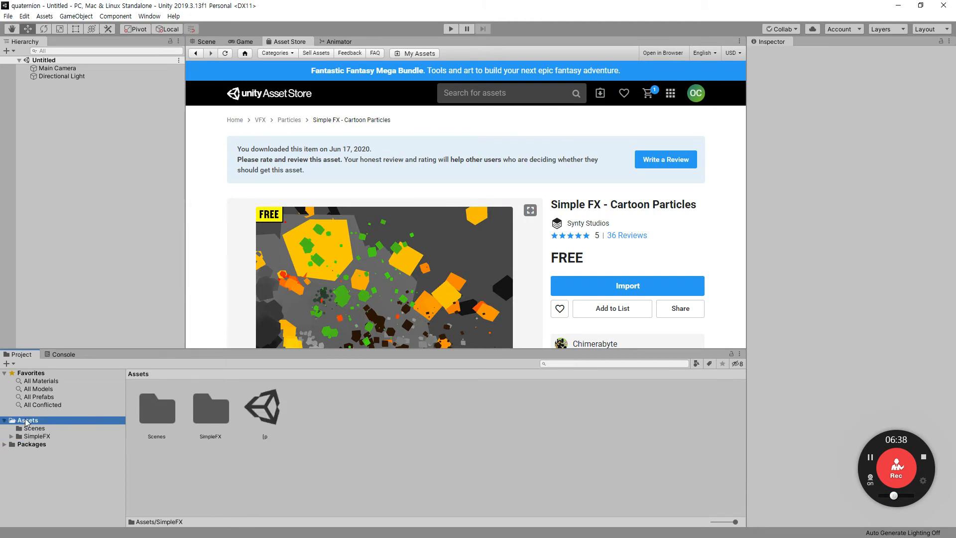
Open the package export dialog for the whole Assets folder, review the Scenes and SimpleFX entries, and close it without exporting
{"action": "left_click", "coordinate": [75, 16]}
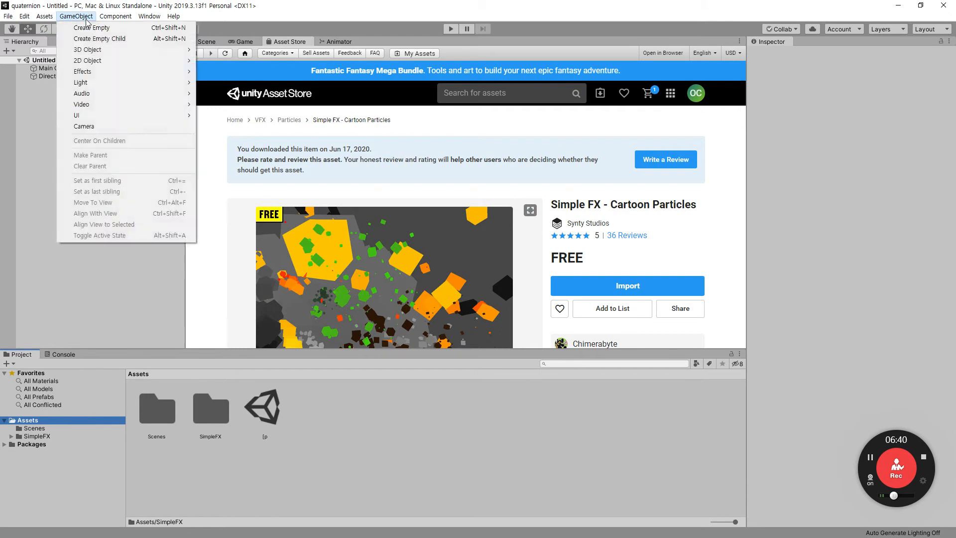
{"action": "mouse_move", "coordinate": [44, 16]}
{"action": "left_click", "coordinate": [126, 148]}
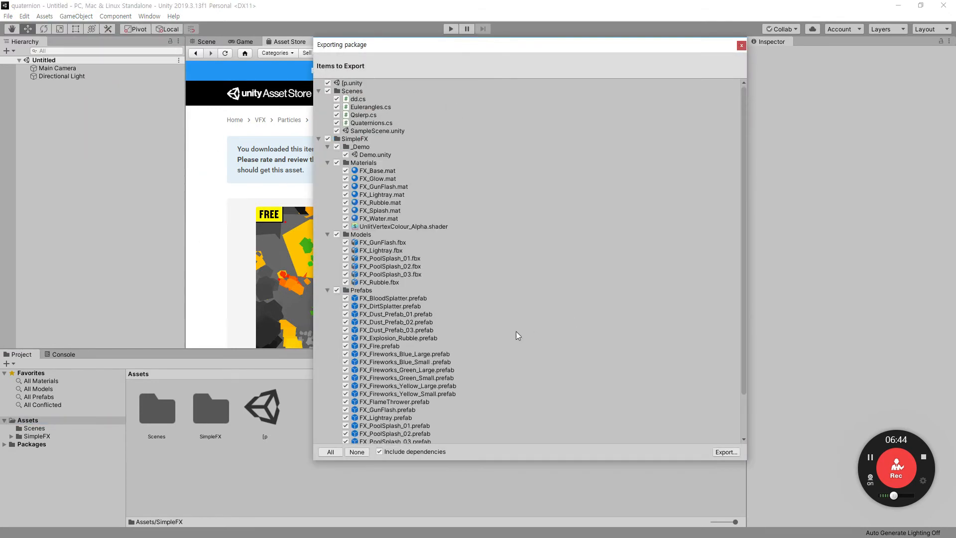
{"action": "left_click", "coordinate": [319, 139]}
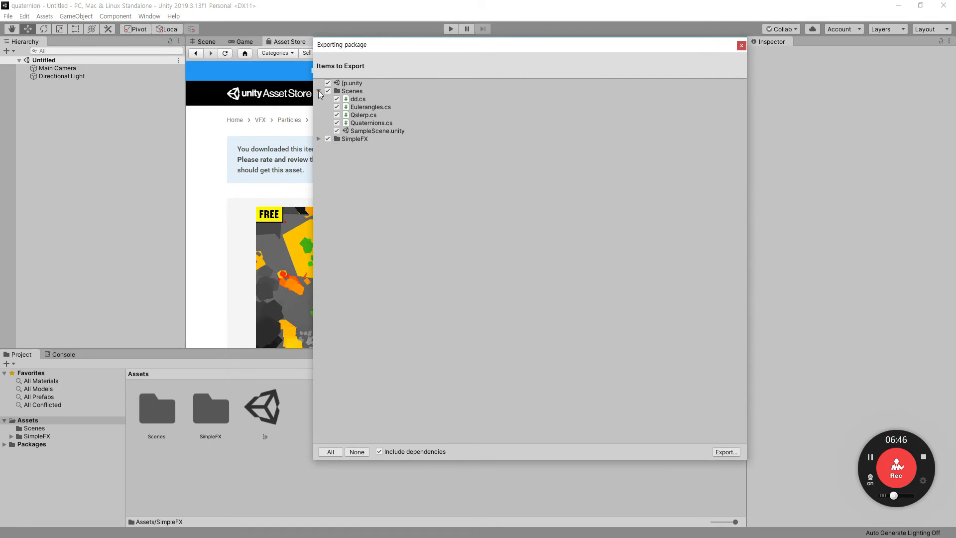
{"action": "left_click", "coordinate": [319, 90]}
{"action": "left_click", "coordinate": [323, 99]}
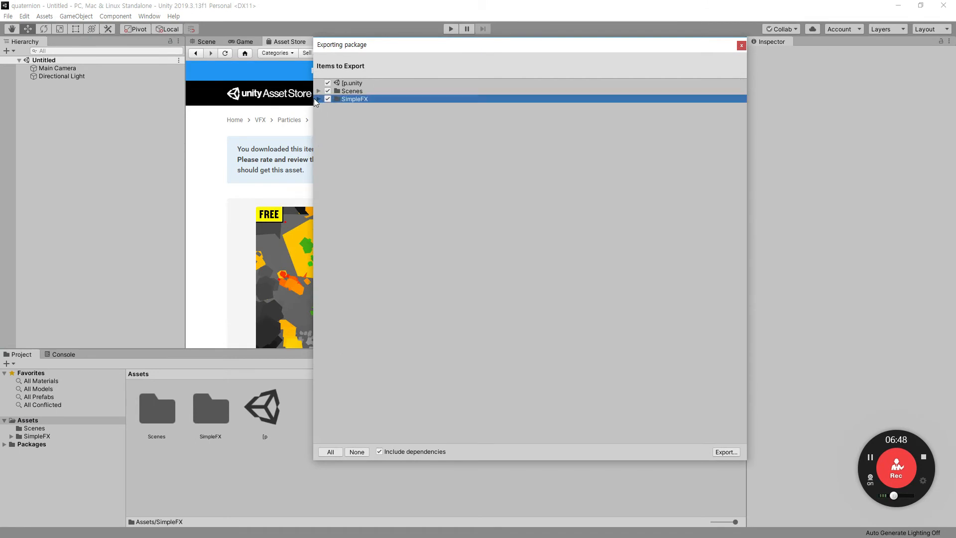
{"action": "left_click", "coordinate": [319, 90]}
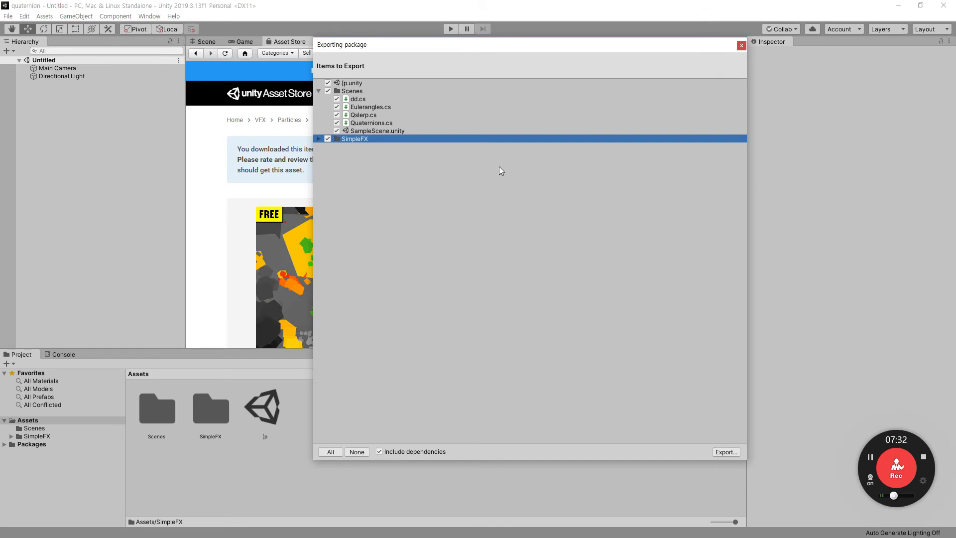
{"action": "left_click", "coordinate": [742, 45]}
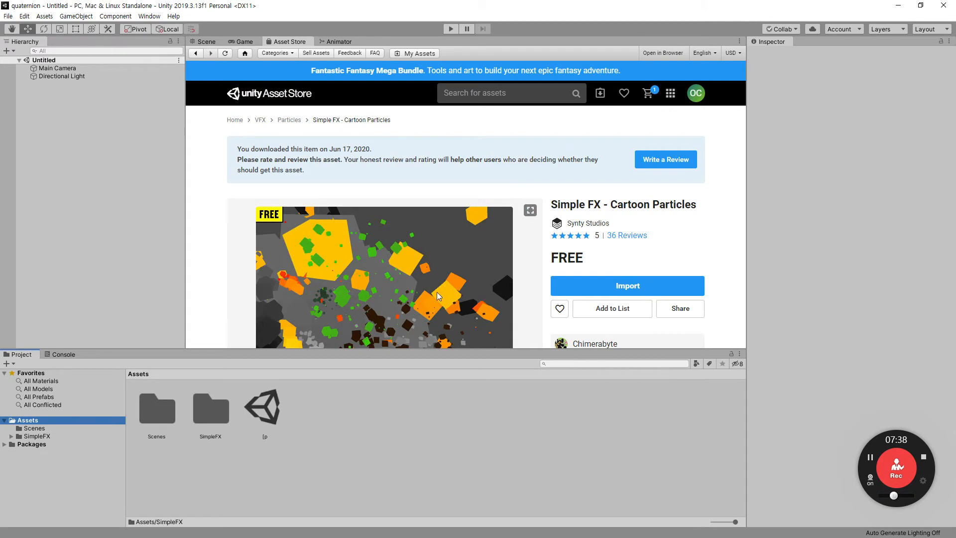
Show the project's Assets folder in the file explorer and select it inside the quaternion project folder
{"action": "right_click", "coordinate": [76, 424]}
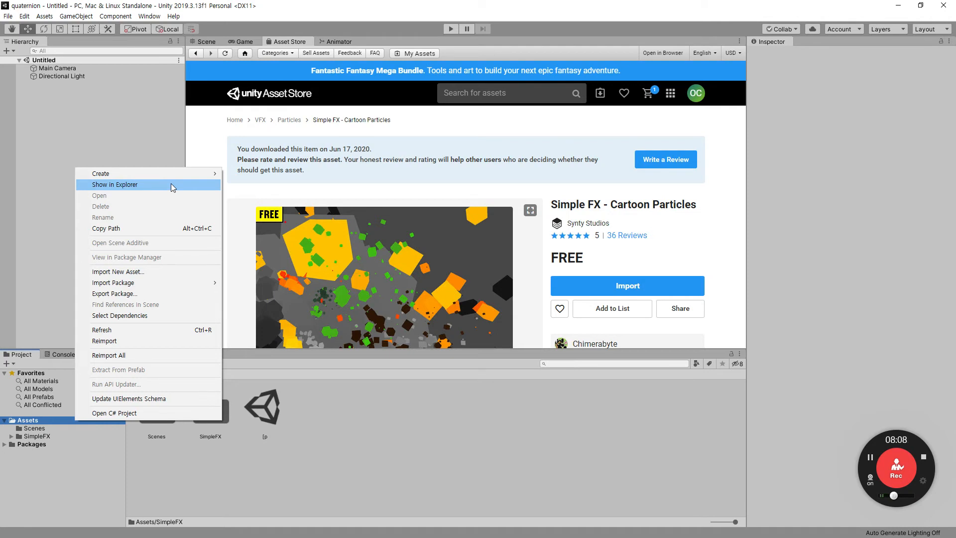
{"action": "left_click", "coordinate": [200, 186]}
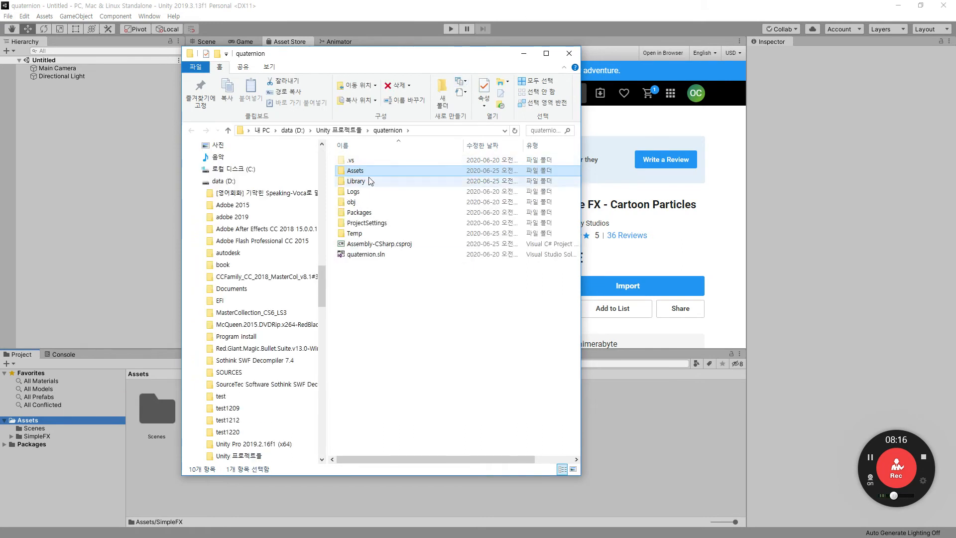
{"action": "left_click_drag", "start_coordinate": [431, 340], "coordinate": [347, 96]}
{"action": "left_click", "coordinate": [452, 324]}
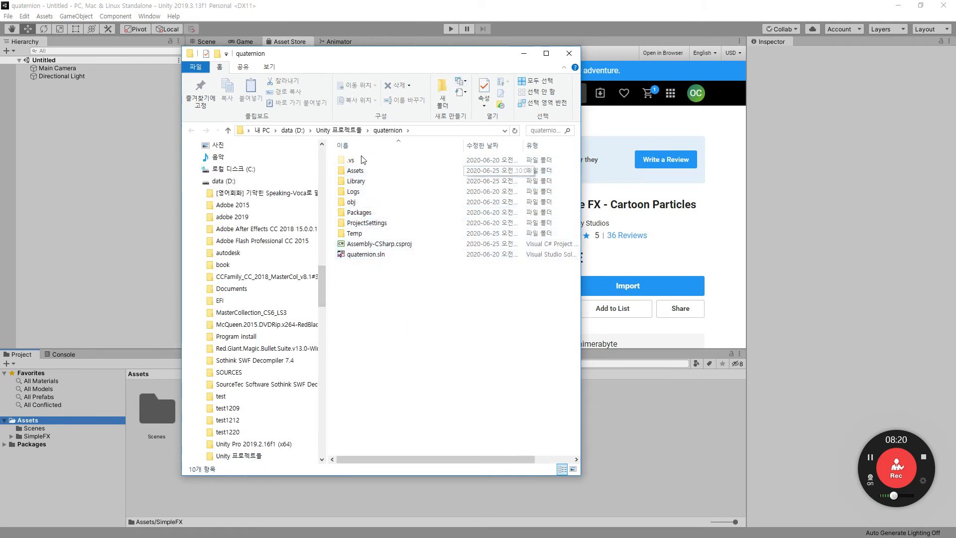
{"action": "left_click", "coordinate": [353, 172]}
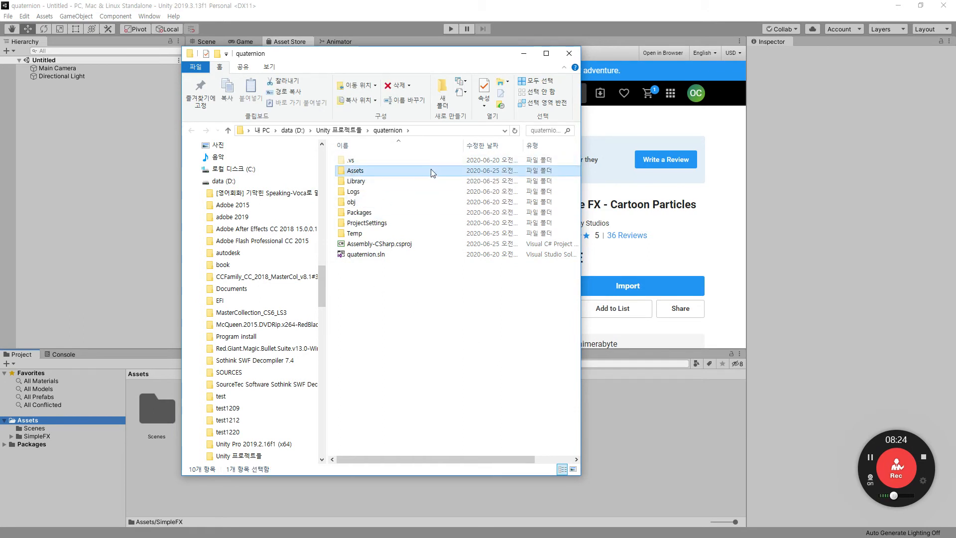
Go up to the parent Unity projects folder, view the zip compression options for the quaternion folder, and return to Unity without compressing
{"action": "left_click", "coordinate": [355, 132]}
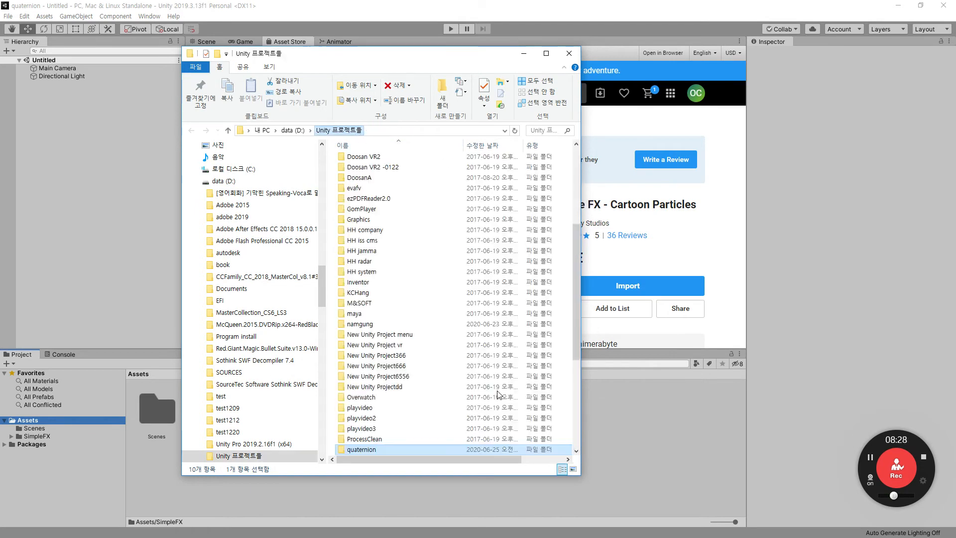
{"action": "scroll", "coordinate": [498, 395], "scroll_direction": "down", "scroll_amount": 6}
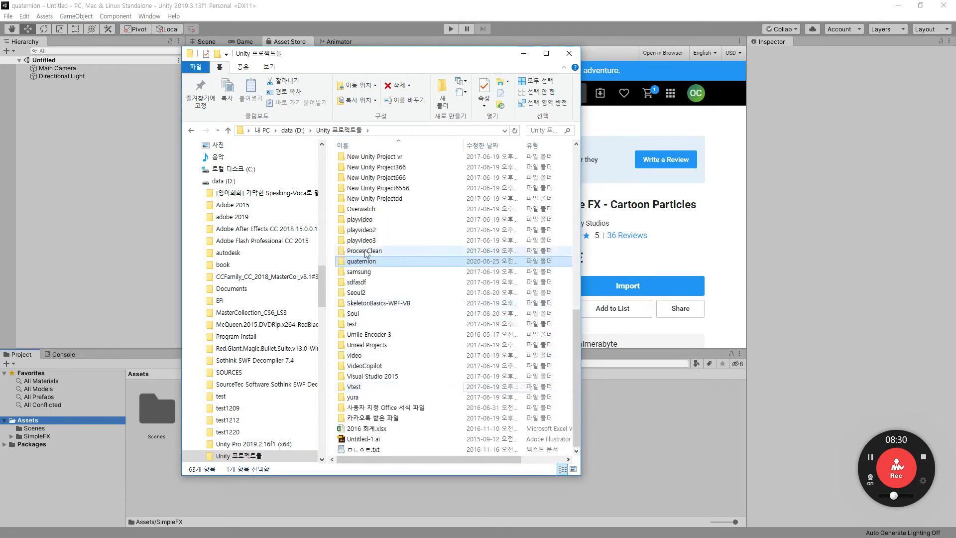
{"action": "double_click", "coordinate": [397, 262]}
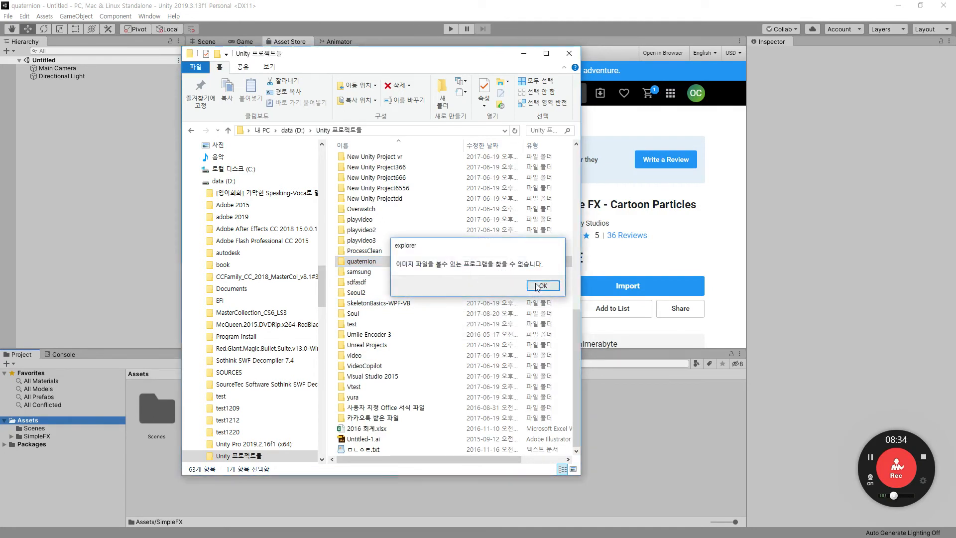
{"action": "left_click", "coordinate": [542, 285]}
{"action": "right_click", "coordinate": [397, 261]}
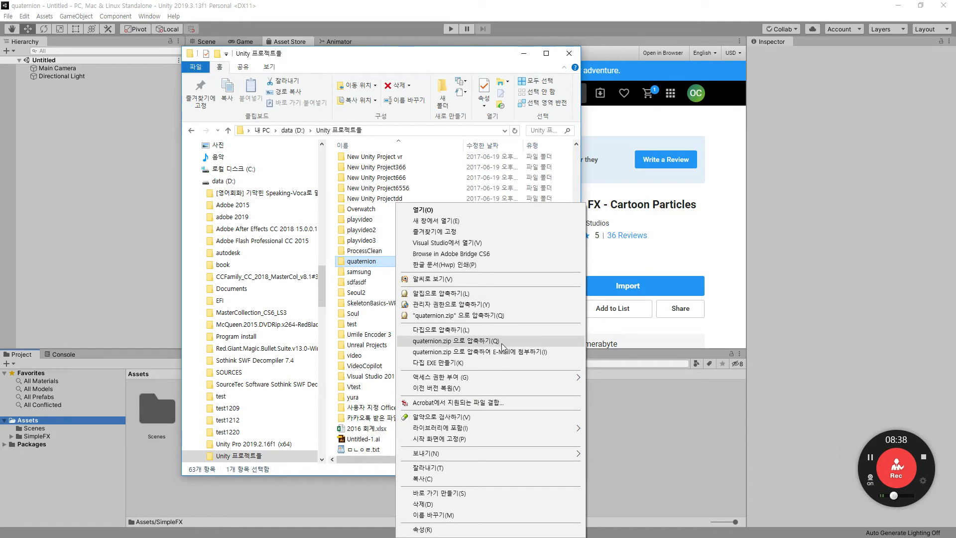
{"action": "left_click", "coordinate": [113, 180]}
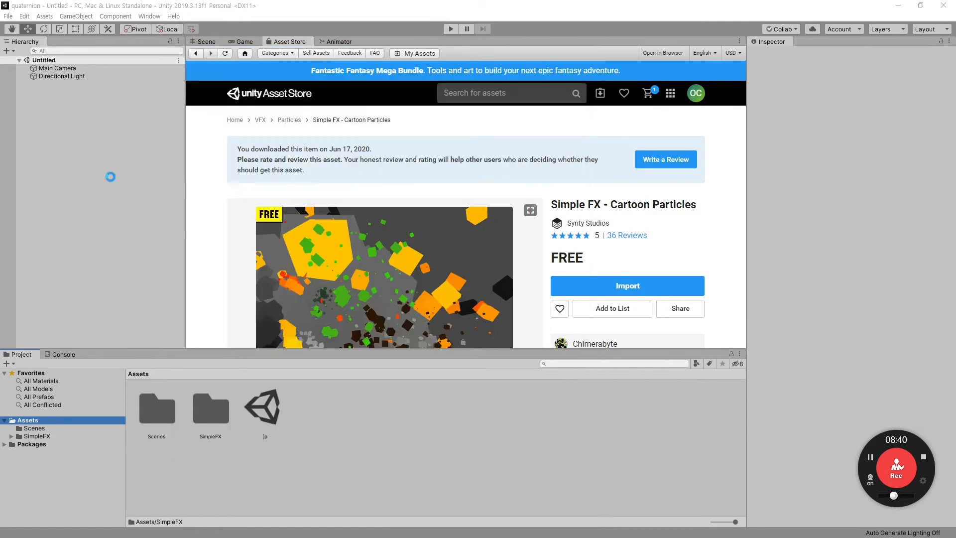
Browse the project folders for opening an existing project through Unity Hub, select folder 0126, and close without opening it
{"action": "left_click", "coordinate": [8, 16]}
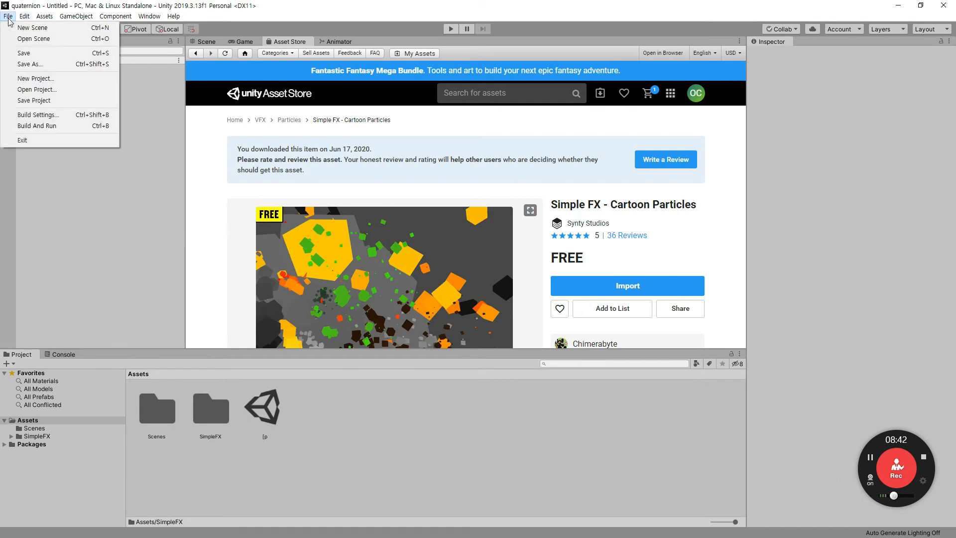
{"action": "left_click", "coordinate": [113, 91]}
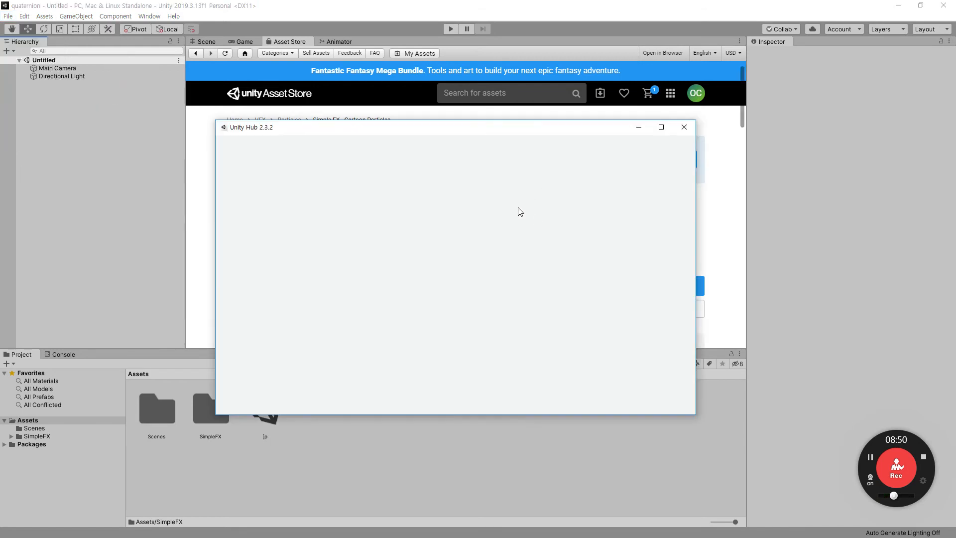
{"action": "left_click", "coordinate": [582, 189]}
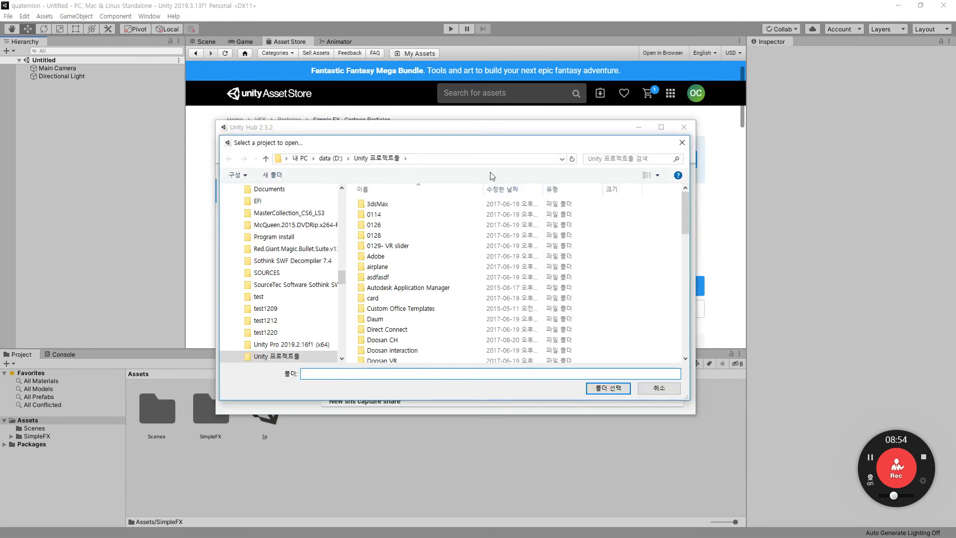
{"action": "scroll", "coordinate": [409, 277], "scroll_direction": "down", "scroll_amount": 1}
{"action": "scroll", "coordinate": [410, 277], "scroll_direction": "down", "scroll_amount": 1}
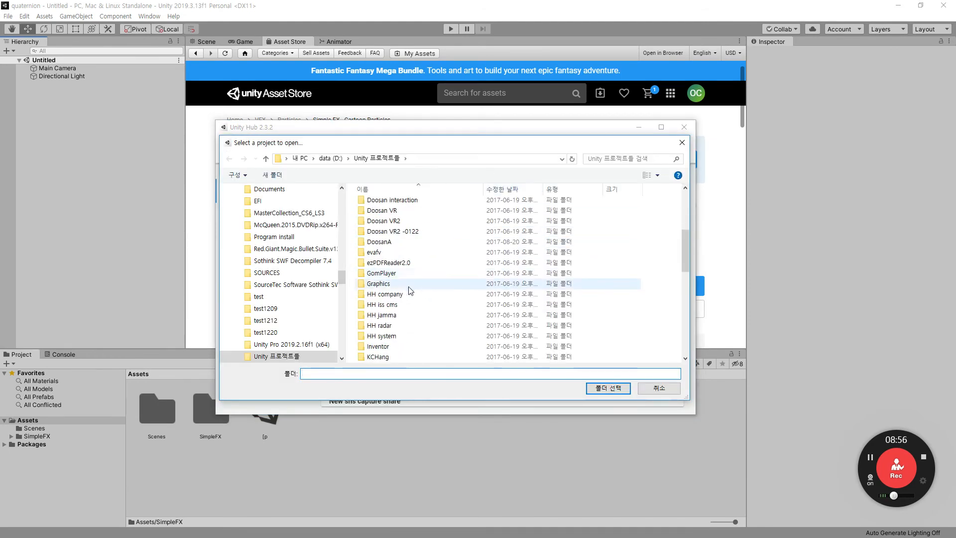
{"action": "scroll", "coordinate": [450, 325], "scroll_direction": "up", "scroll_amount": 2}
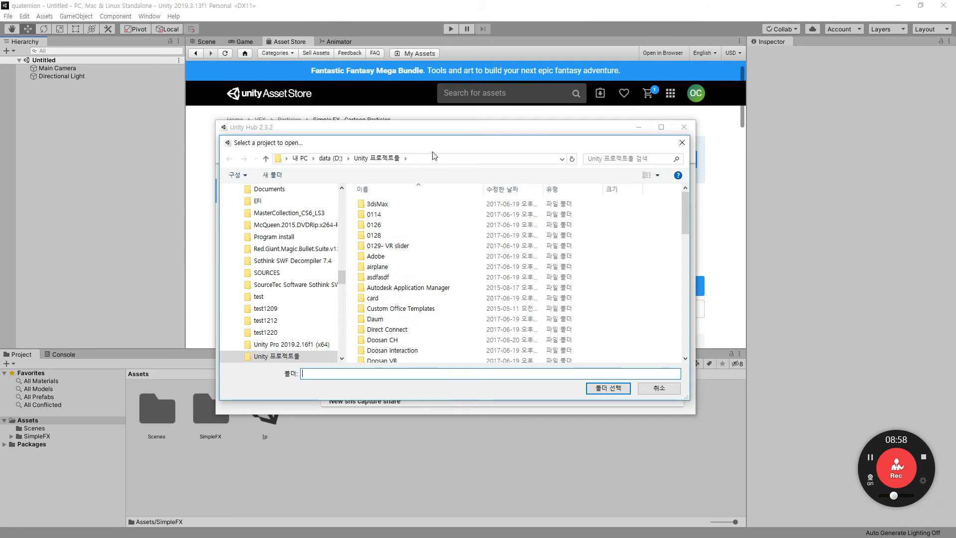
{"action": "left_click", "coordinate": [423, 225]}
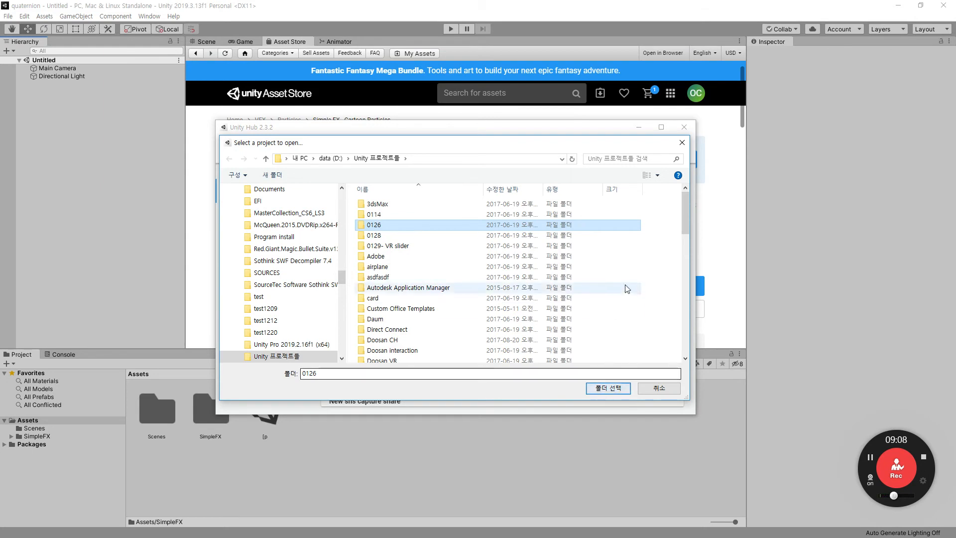
{"action": "left_click", "coordinate": [683, 143]}
{"action": "left_click", "coordinate": [684, 127]}
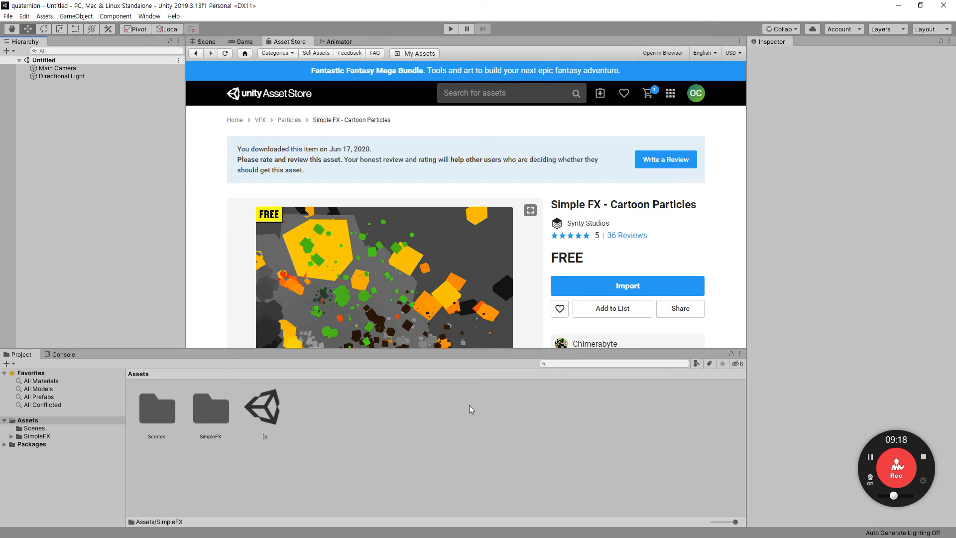
Open the SimpleFX Prefabs folder and place the FX_Explosion_Rubble prefab near the centre of the scene in the Scene view
{"action": "double_click", "coordinate": [217, 413]}
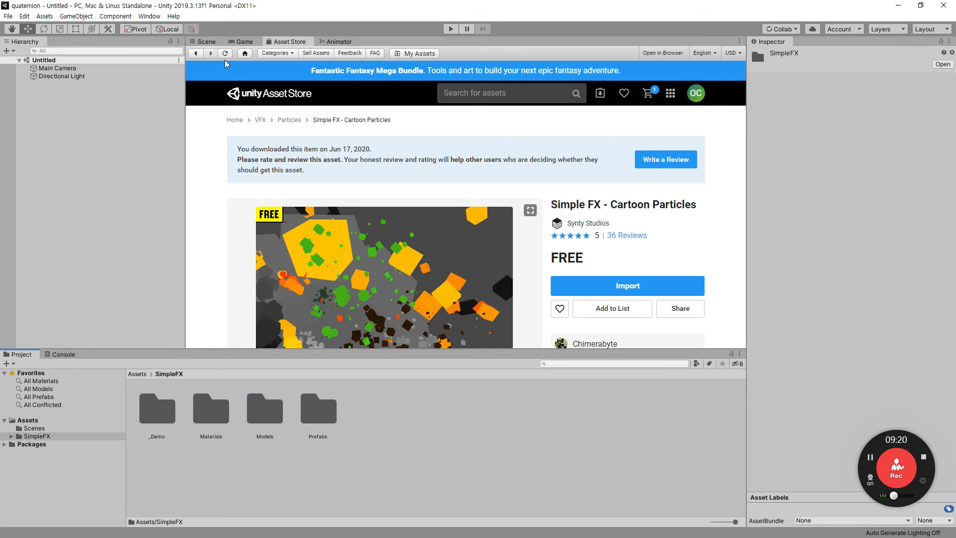
{"action": "left_click", "coordinate": [205, 42]}
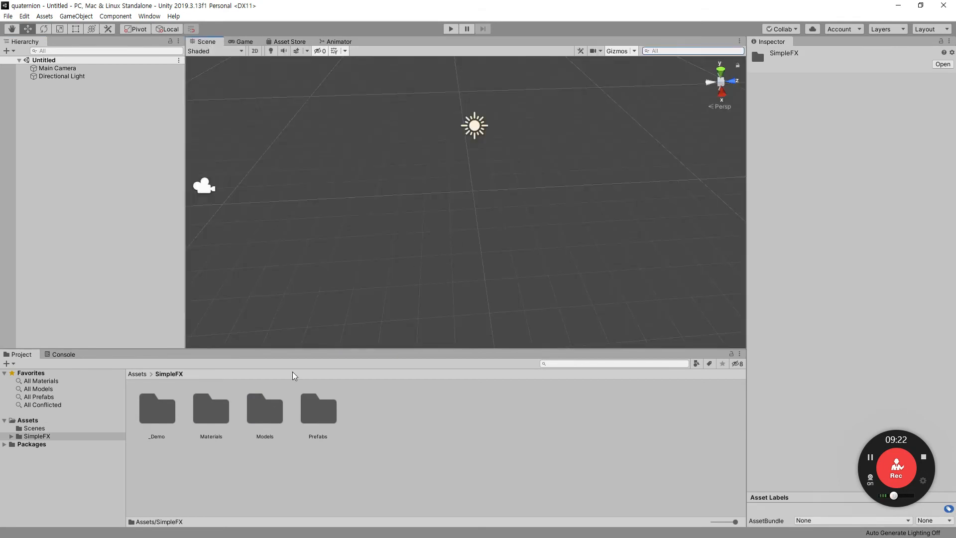
{"action": "double_click", "coordinate": [329, 408]}
{"action": "scroll", "coordinate": [434, 472], "scroll_direction": "down", "scroll_amount": 2}
{"action": "scroll", "coordinate": [437, 471], "scroll_direction": "up", "scroll_amount": 2}
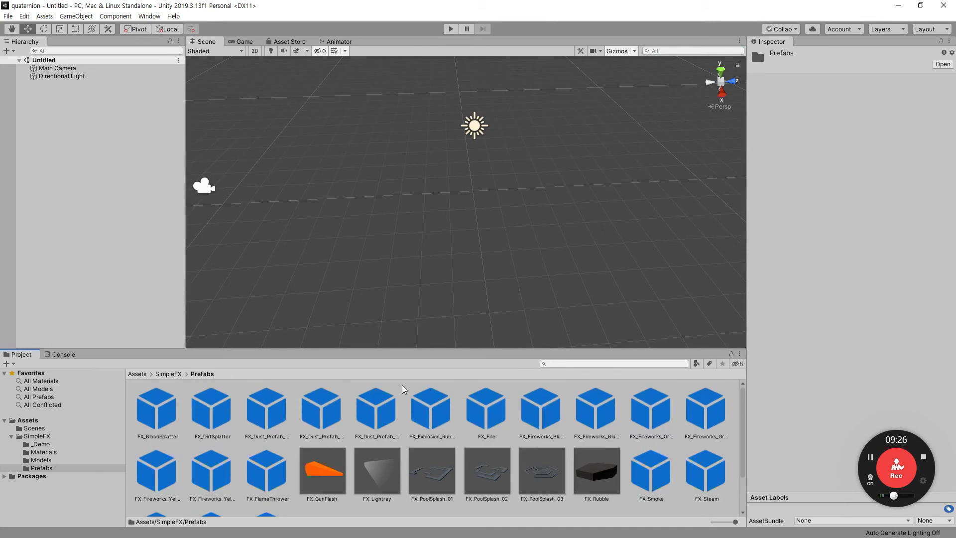
{"action": "left_click_drag", "start_coordinate": [429, 409], "coordinate": [473, 193]}
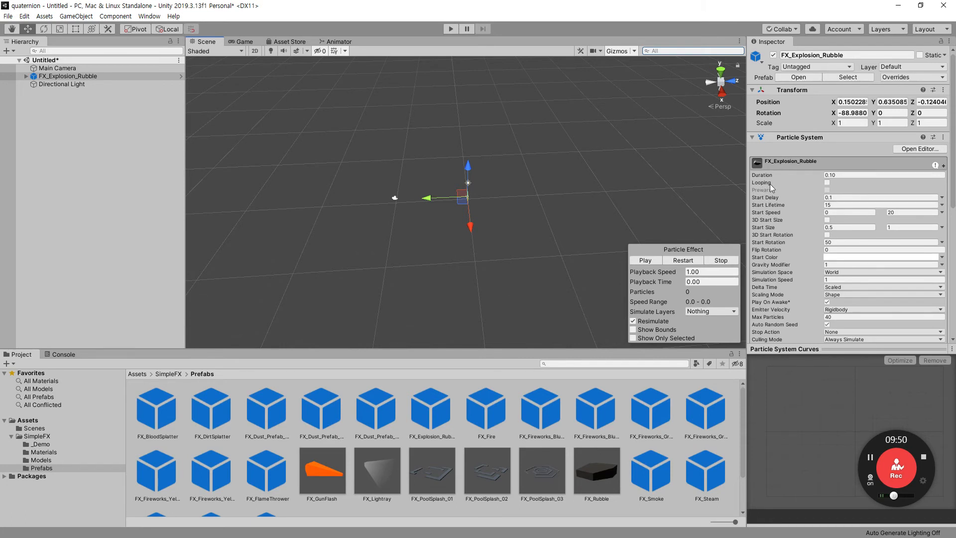
Preview the FX_Explosion_Rubble effect with looping enabled, and replay it with looping disabled
{"action": "left_click", "coordinate": [827, 182]}
{"action": "left_click", "coordinate": [683, 260]}
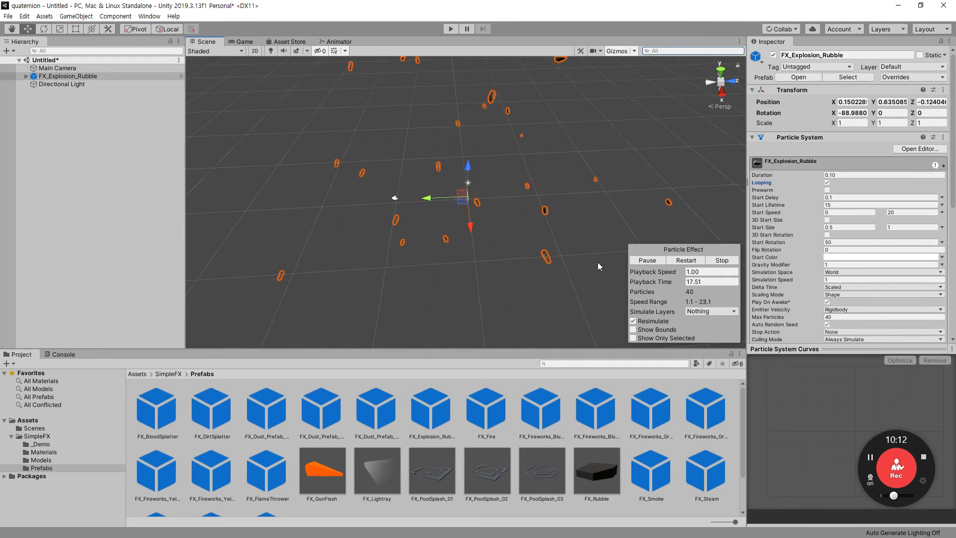
{"action": "left_click", "coordinate": [827, 182]}
{"action": "left_click", "coordinate": [691, 256]}
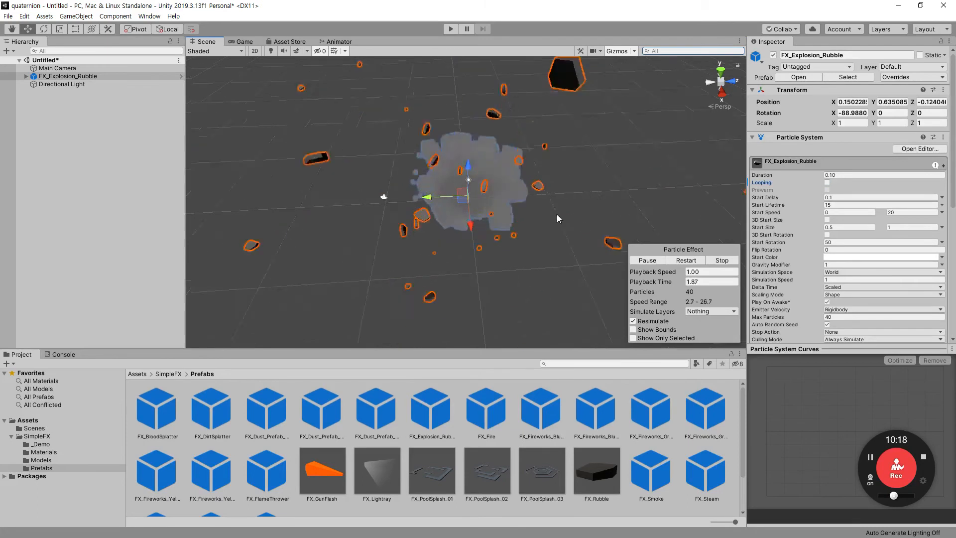
{"action": "left_click_drag", "start_coordinate": [554, 217], "coordinate": [521, 200], "text": "alt"}
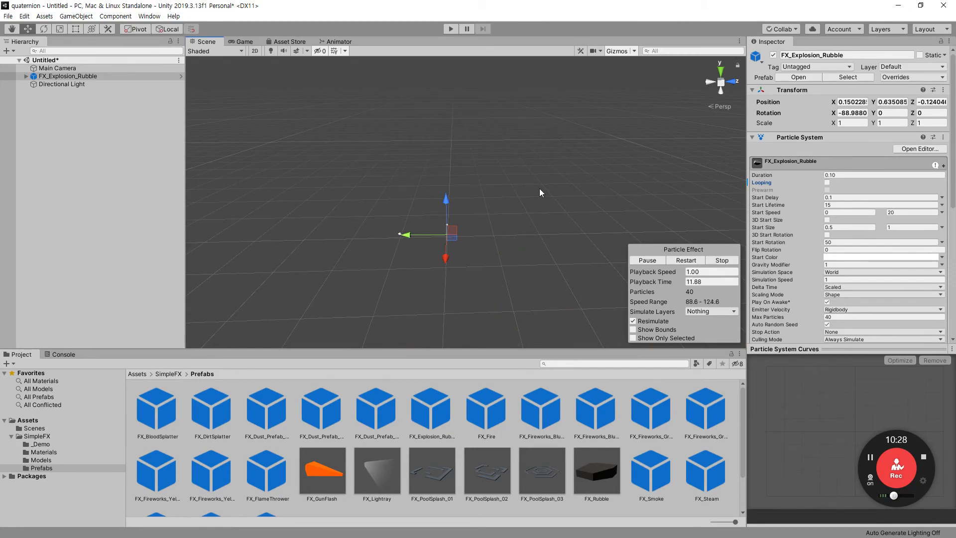
Turn looping back on for FX_Explosion_Rubble and play the effect in the scene
{"action": "left_click_drag", "start_coordinate": [541, 191], "coordinate": [362, 191], "text": "alt"}
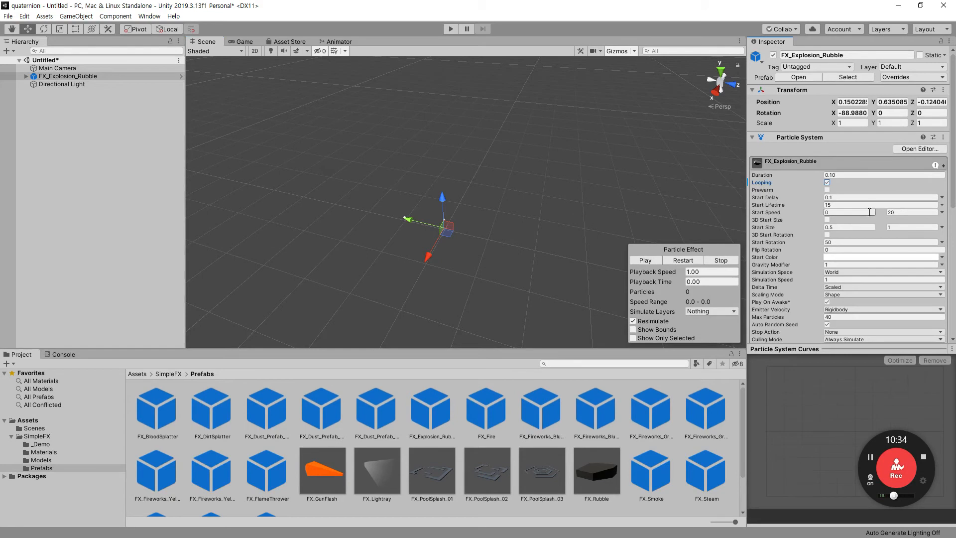
{"action": "left_click", "coordinate": [863, 175]}
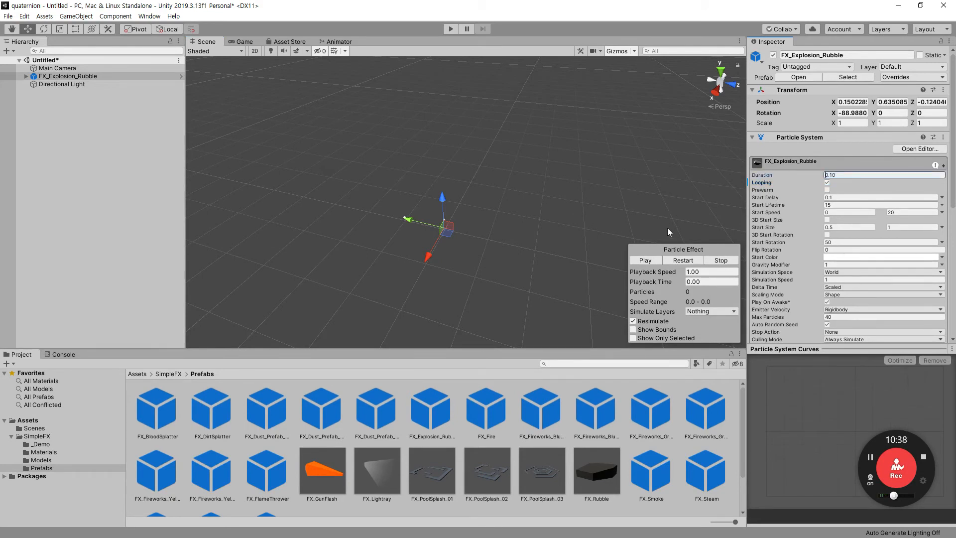
{"action": "left_click", "coordinate": [675, 264]}
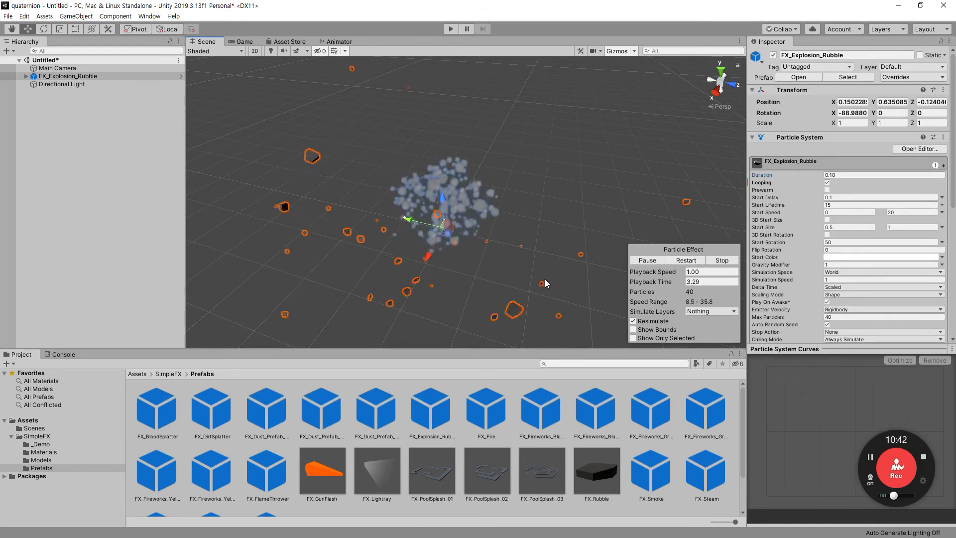
{"action": "left_click_drag", "start_coordinate": [694, 201], "coordinate": [695, 179], "text": "alt"}
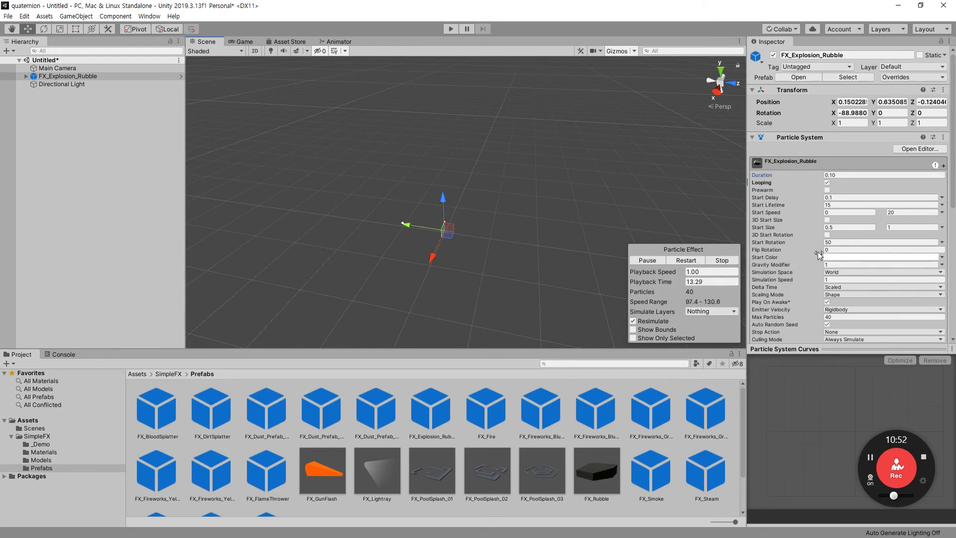
Enable 3D Start Size for the rubble particles and set the first row of X, Y and Z values to 2
{"action": "left_click", "coordinate": [827, 220]}
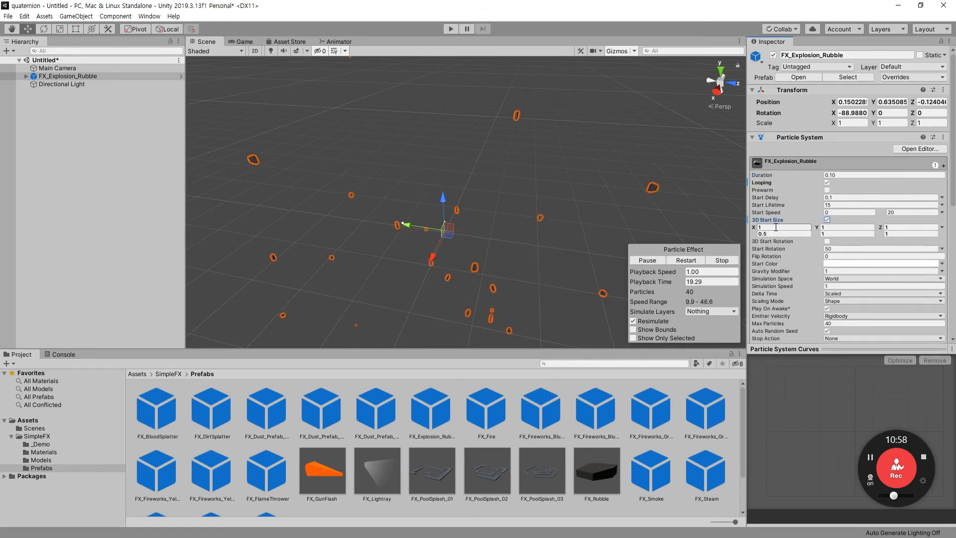
{"action": "left_click", "coordinate": [790, 227]}
{"action": "type", "text": "2"}
{"action": "left_click", "coordinate": [841, 228]}
{"action": "left_click_drag", "start_coordinate": [841, 229], "coordinate": [797, 227]}
{"action": "type", "text": "2"}
{"action": "left_click_drag", "start_coordinate": [909, 228], "coordinate": [858, 229]}
{"action": "type", "text": "2"}
{"action": "left_click", "coordinate": [851, 228]}
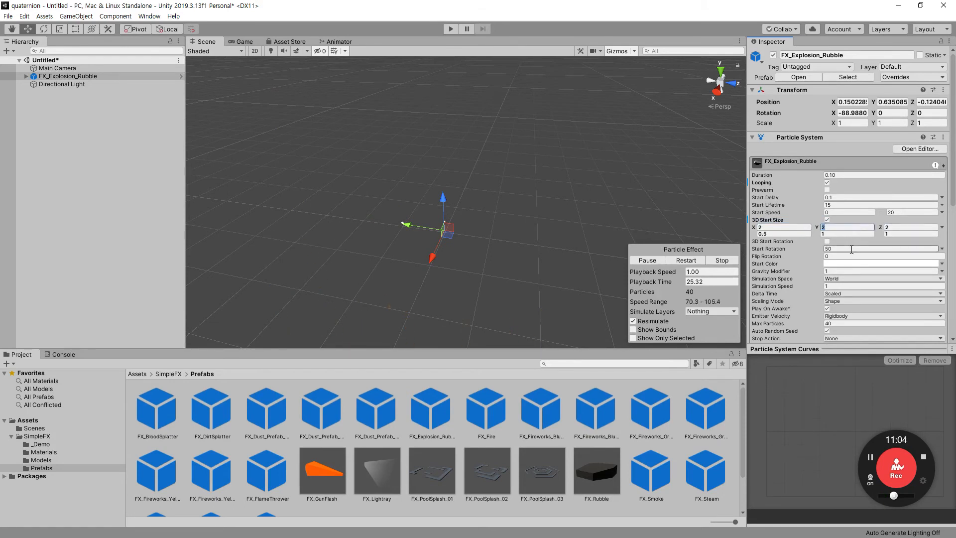
Change the Start Color of the FX_Explosion_Rubble particles to blue, hexadecimal 1C3CE7
{"action": "left_click", "coordinate": [829, 265]}
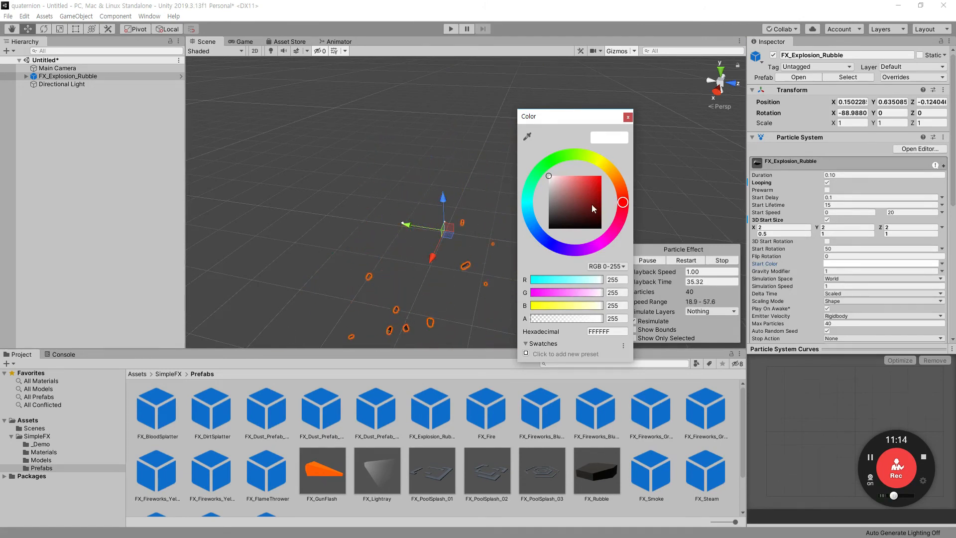
{"action": "left_click_drag", "start_coordinate": [600, 180], "coordinate": [589, 203]}
{"action": "left_click", "coordinate": [545, 239]}
{"action": "left_click", "coordinate": [596, 181]}
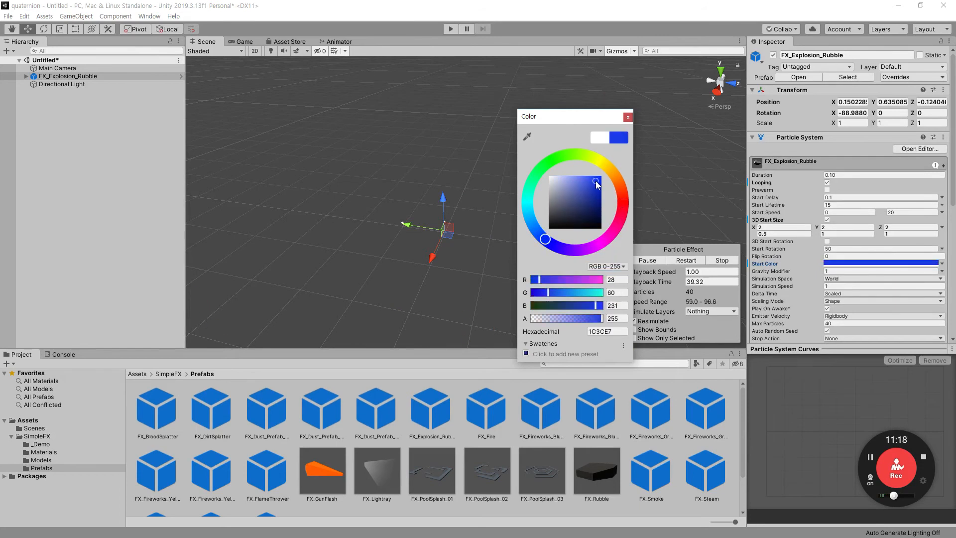
{"action": "left_click", "coordinate": [628, 117]}
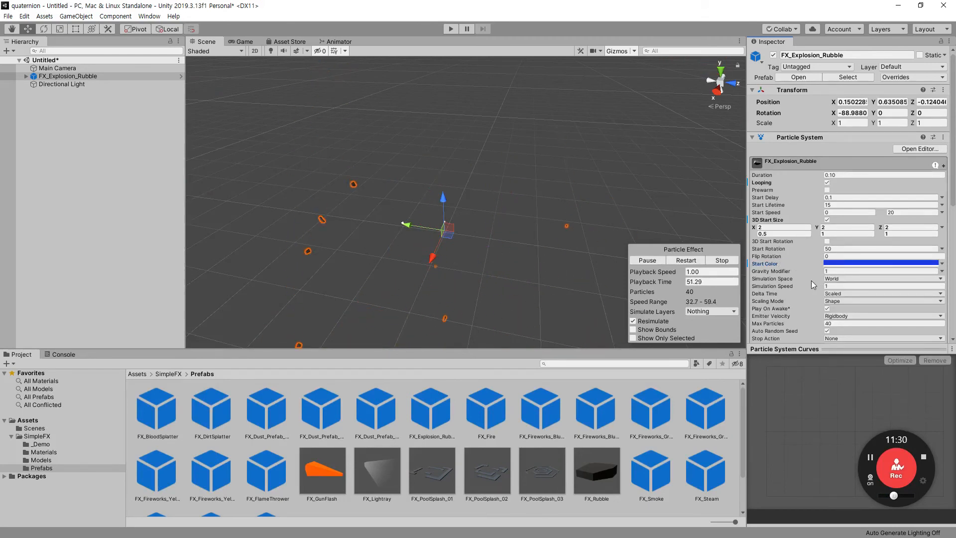
Set the Gravity Modifier of the FX_Explosion_Rubble particle system to 5
{"action": "left_click_drag", "start_coordinate": [550, 238], "coordinate": [549, 127], "text": "alt"}
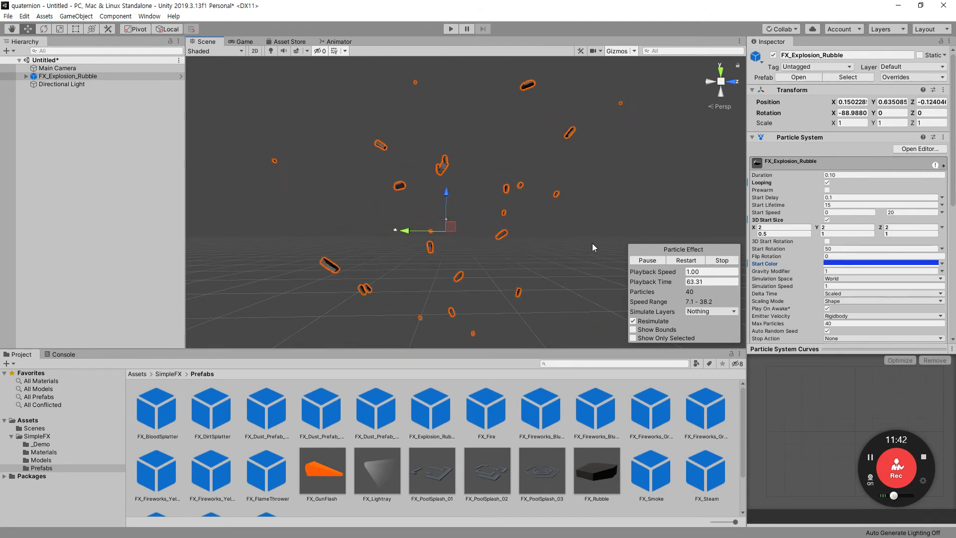
{"action": "left_click", "coordinate": [844, 270]}
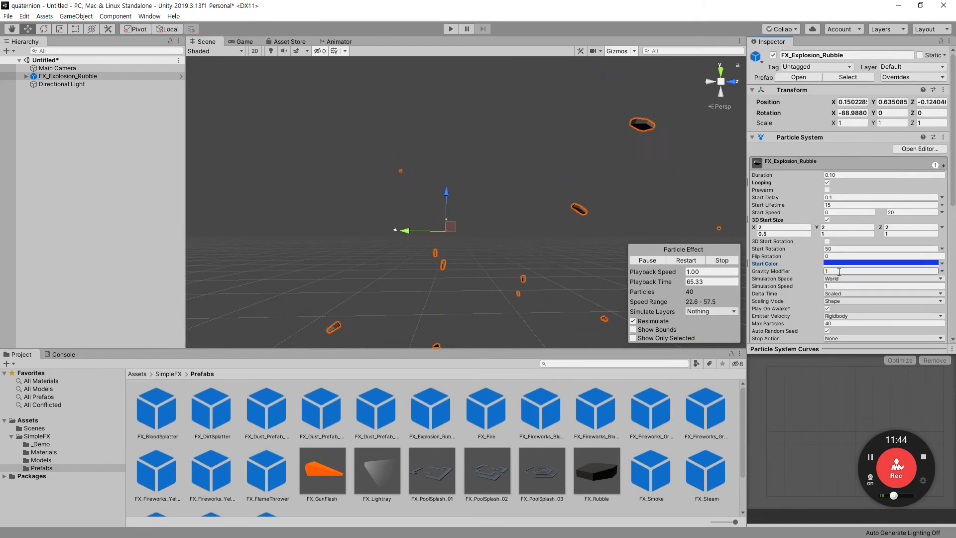
{"action": "type", "text": "5"}
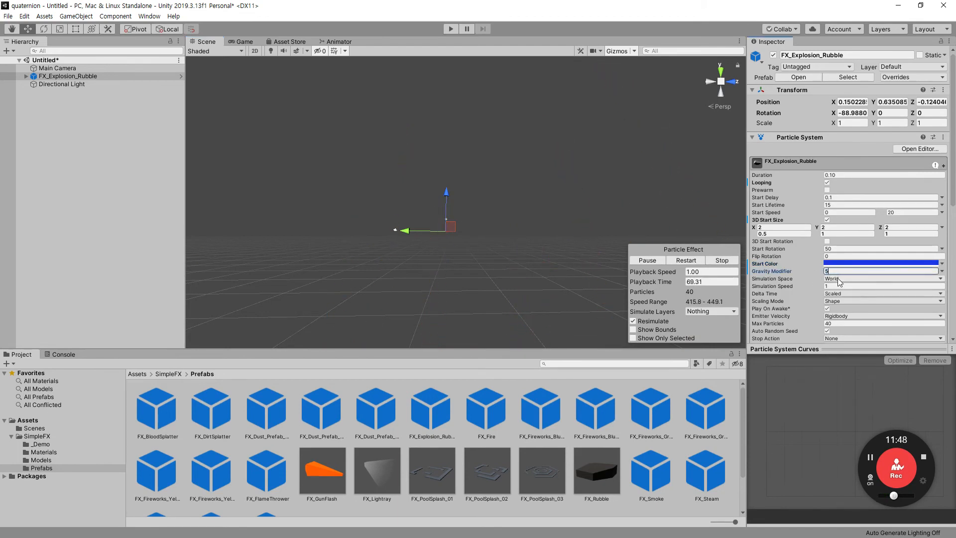
{"action": "left_click", "coordinate": [843, 285]}
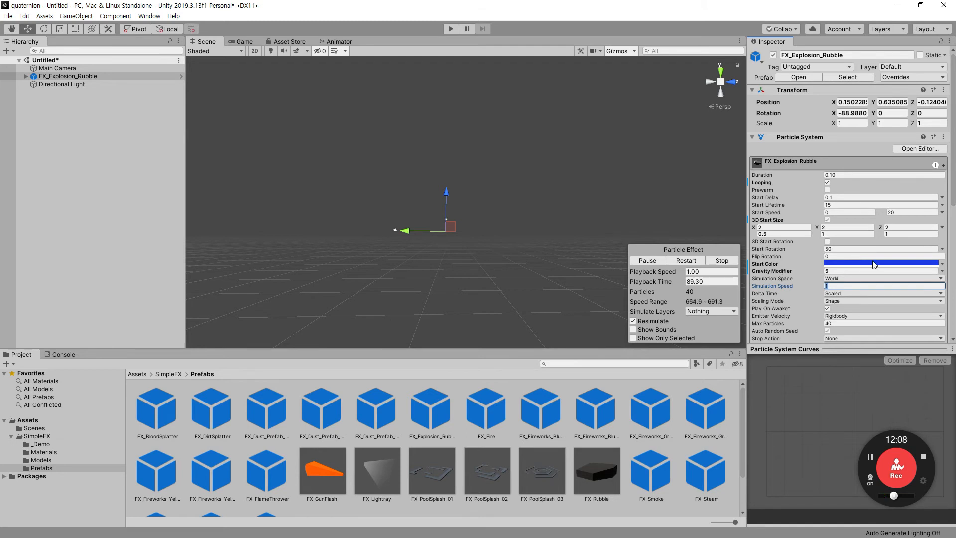
Raise the Max Particles of the FX_Explosion_Rubble particle system to 300
{"action": "scroll", "coordinate": [874, 264], "scroll_direction": "down", "scroll_amount": 4}
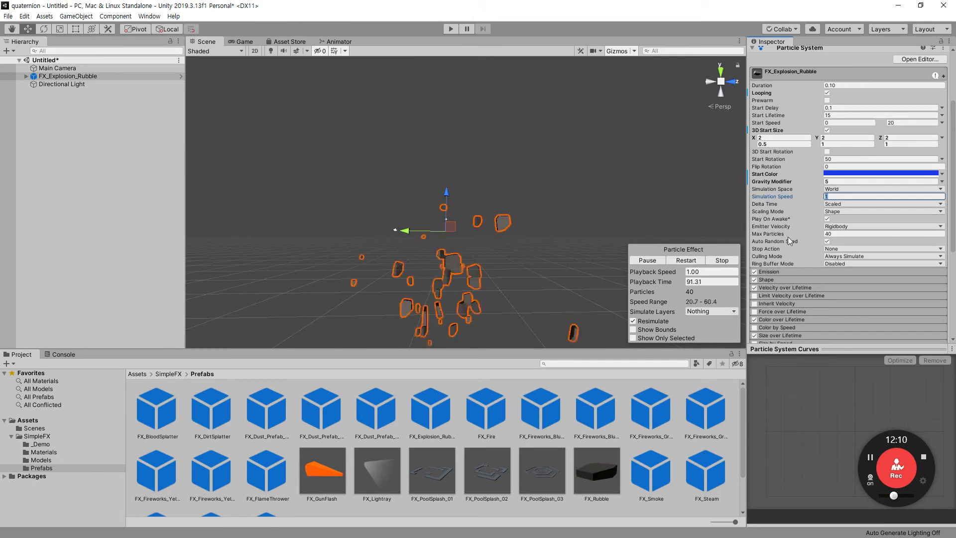
{"action": "left_click", "coordinate": [837, 234]}
{"action": "type", "text": "300"}
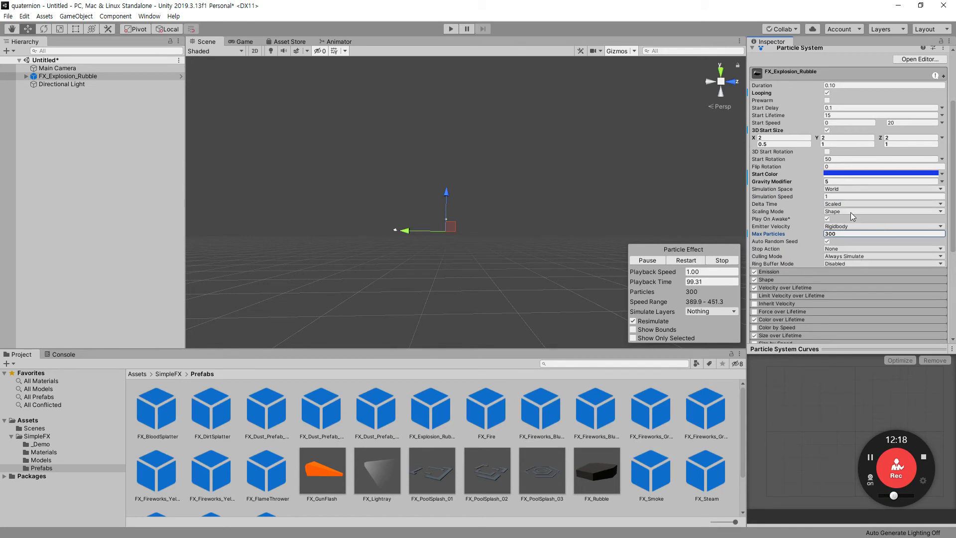
{"action": "left_click", "coordinate": [852, 183]}
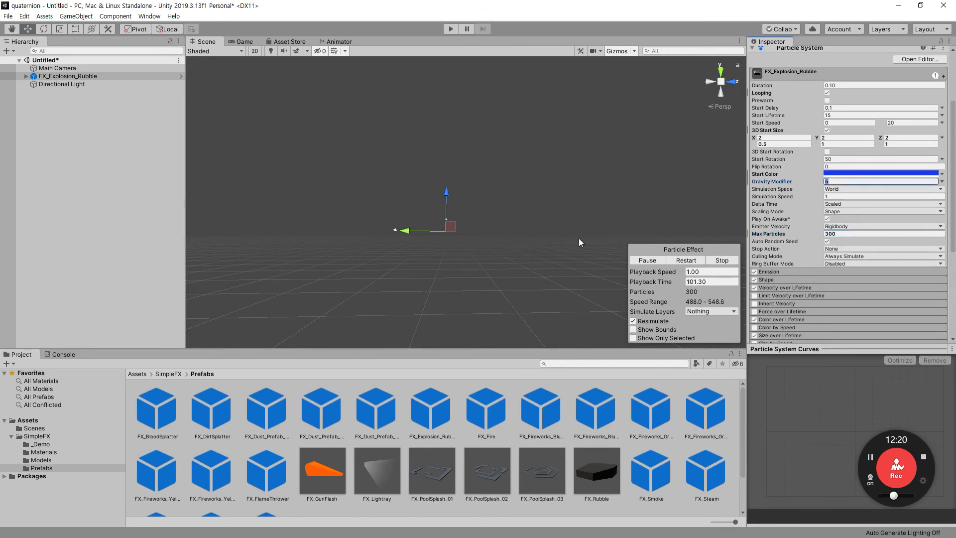
{"action": "scroll", "coordinate": [876, 237], "scroll_direction": "up", "scroll_amount": 4}
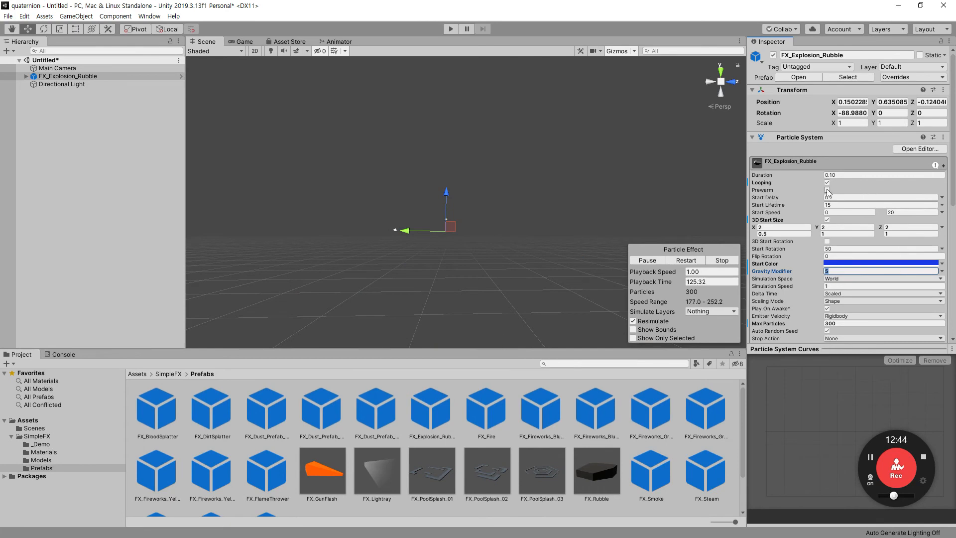
{"action": "left_click_drag", "start_coordinate": [571, 181], "coordinate": [564, 271], "text": "alt"}
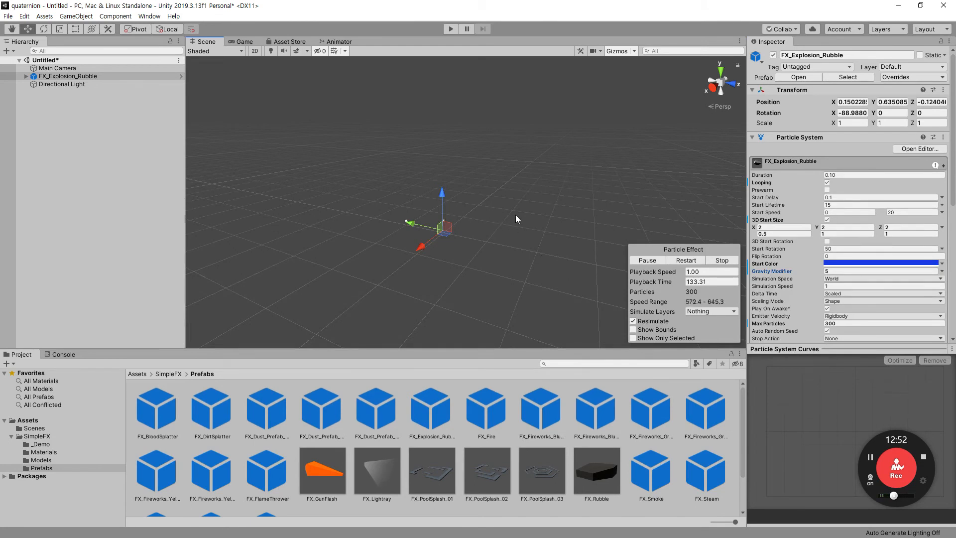
Delete FX_Explosion_Rubble from the scene and place the FX_Dust_Prefab_01 prefab near the centre of the Scene view
{"action": "left_click", "coordinate": [114, 129]}
{"action": "left_click", "coordinate": [85, 76]}
{"action": "key", "text": "Delete"}
{"action": "left_click_drag", "start_coordinate": [272, 406], "coordinate": [426, 184]}
{"action": "left_click_drag", "start_coordinate": [444, 217], "coordinate": [446, 218]}
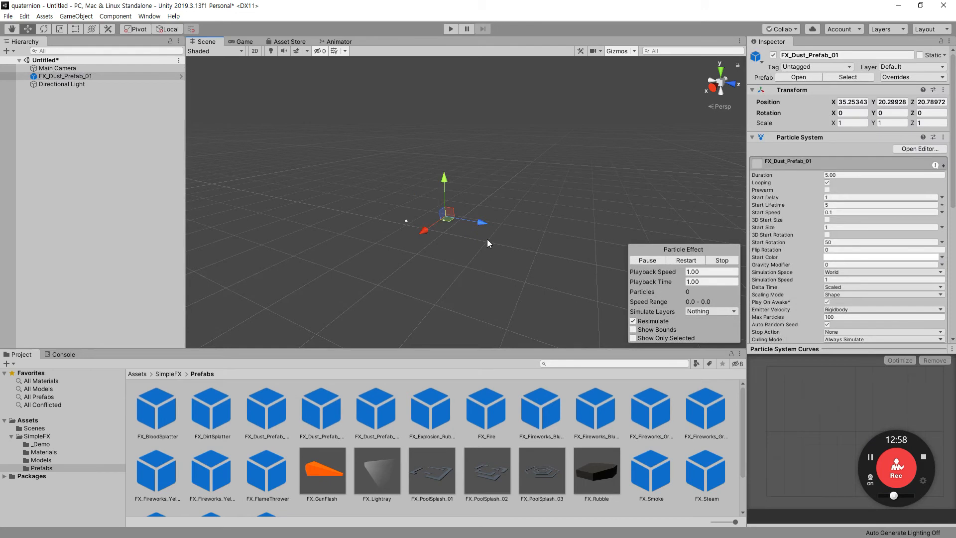
Examine the FX_Dust_Prefab_01 effect playing in the scene from different distances and angles
{"action": "scroll", "coordinate": [469, 231], "scroll_direction": "up", "scroll_amount": 3}
{"action": "scroll", "coordinate": [427, 234], "scroll_direction": "down", "scroll_amount": 3}
{"action": "mouse_move", "coordinate": [447, 229]}
{"action": "middle_mouse_down"}
{"action": "mouse_move", "coordinate": [468, 214]}
{"action": "mouse_move", "coordinate": [456, 231]}
{"action": "middle_mouse_up"}
{"action": "scroll", "coordinate": [500, 222], "scroll_direction": "up", "scroll_amount": 1}
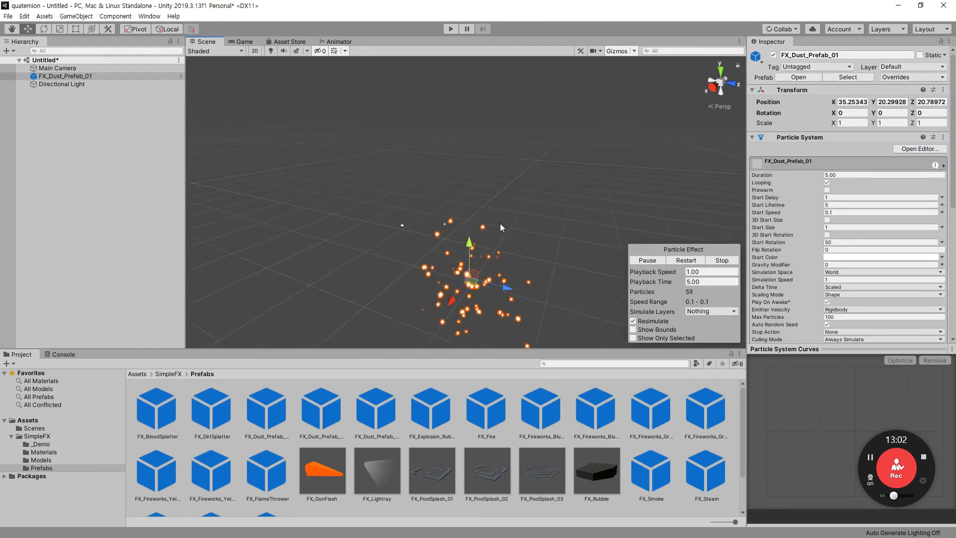
{"action": "middle_click_drag", "start_coordinate": [528, 255], "coordinate": [527, 247]}
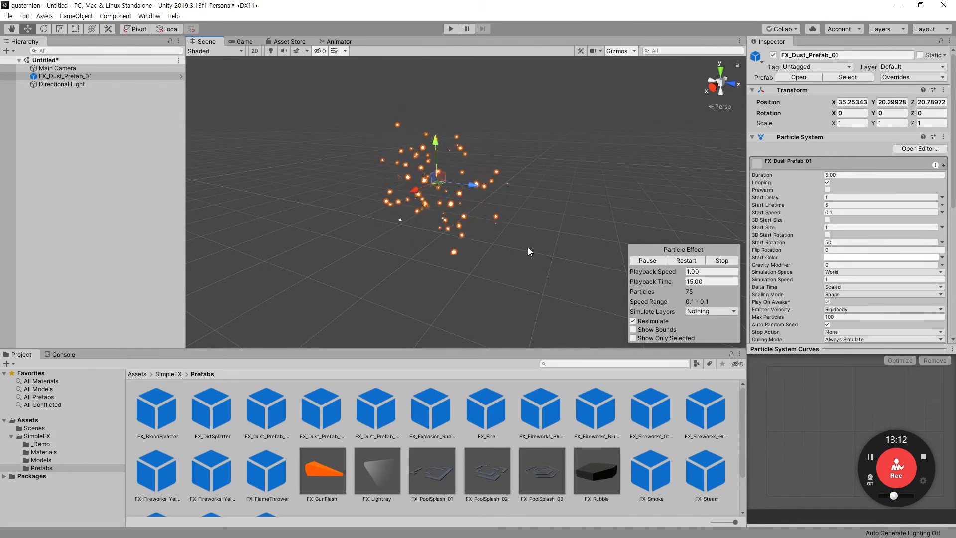
{"action": "left_click", "coordinate": [570, 251]}
{"action": "scroll", "coordinate": [528, 201], "scroll_direction": "down", "scroll_amount": 10}
{"action": "left_click_drag", "start_coordinate": [469, 220], "coordinate": [486, 228], "text": "alt"}
{"action": "left_click_drag", "start_coordinate": [549, 227], "coordinate": [646, 227], "text": "alt"}
{"action": "middle_click_drag", "start_coordinate": [642, 215], "coordinate": [620, 213]}
Duplicate FX_Dust_Prefab_01 and move the copy along the Z axis to a Z position of about 22.25
{"action": "left_click", "coordinate": [85, 78]}
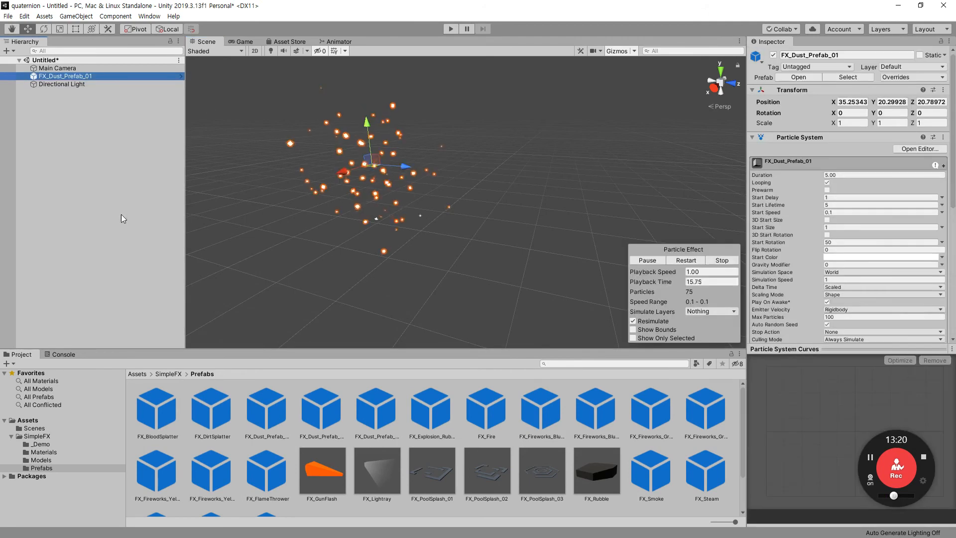
{"action": "key", "text": "ctrl+d"}
{"action": "left_click_drag", "start_coordinate": [398, 166], "coordinate": [491, 229]}
{"action": "left_click_drag", "start_coordinate": [569, 252], "coordinate": [508, 234]}
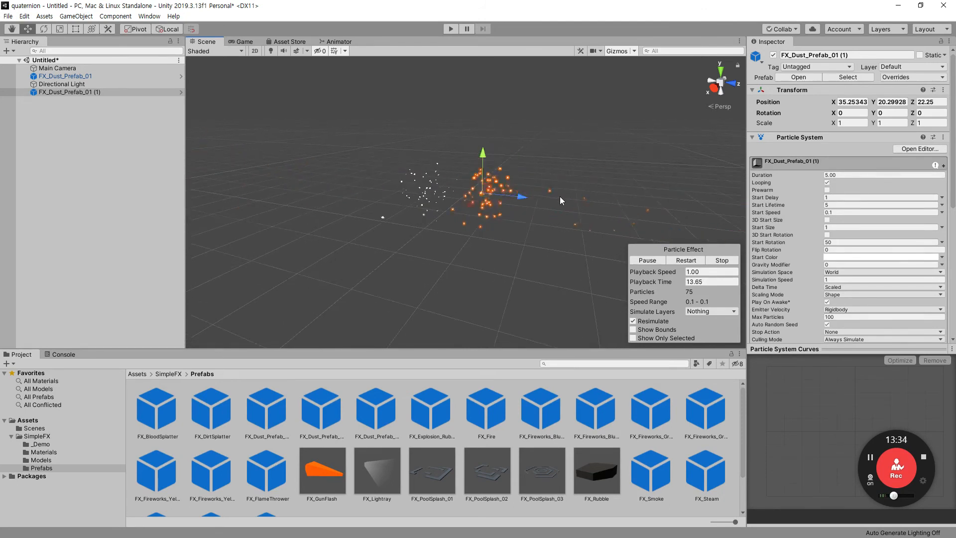
Enable 3D Start Size for the duplicated dust effect and set its X, Y and Z values to 10
{"action": "scroll", "coordinate": [559, 197], "scroll_direction": "up", "scroll_amount": 3}
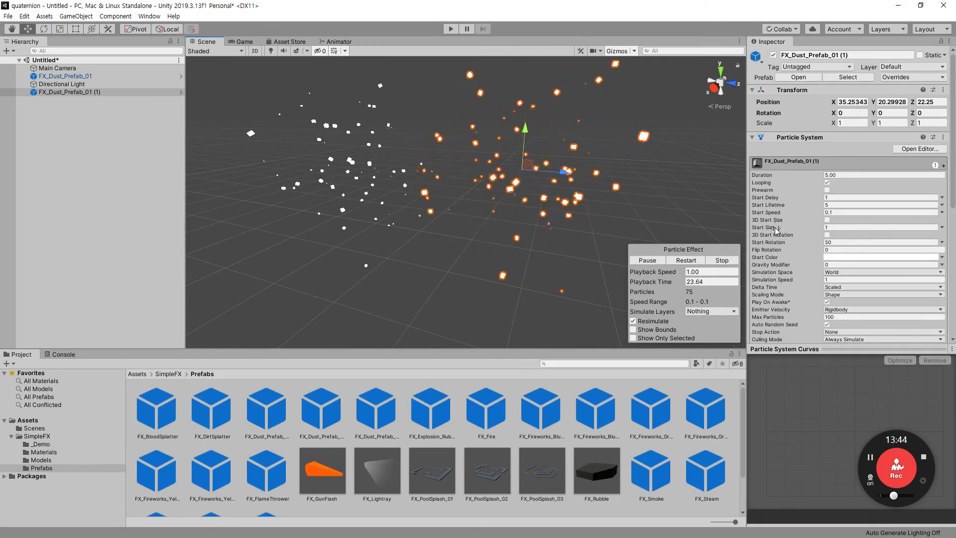
{"action": "left_click", "coordinate": [826, 220]}
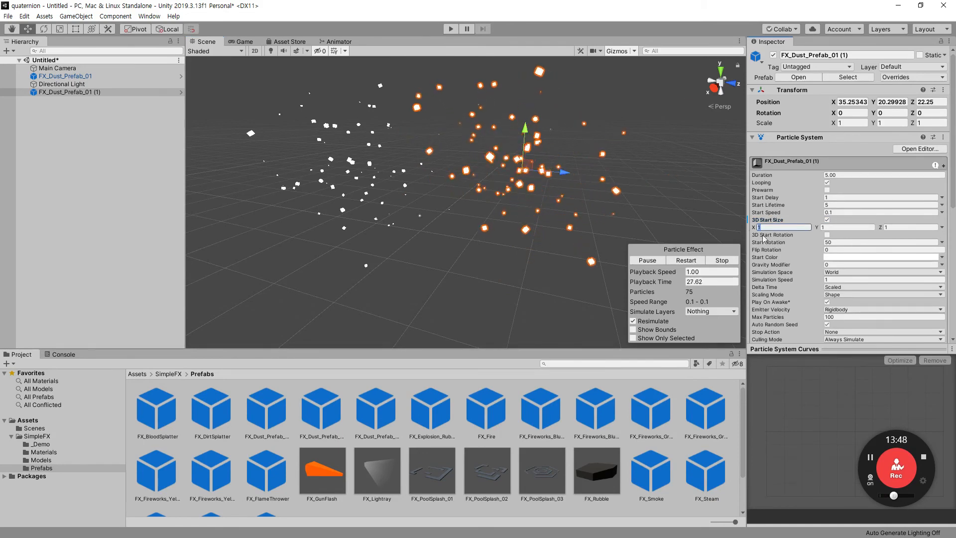
{"action": "key", "text": "Tab"}
{"action": "type", "text": "10"}
{"action": "left_click", "coordinate": [787, 227]}
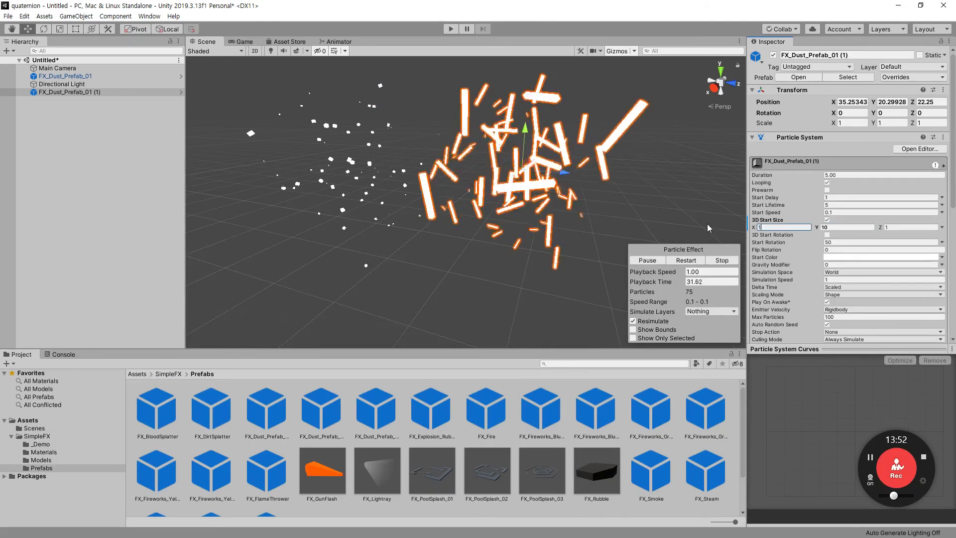
{"action": "type", "text": "10"}
{"action": "key", "text": "Tab"}
{"action": "key", "text": "Tab"}
{"action": "type", "text": "10"}
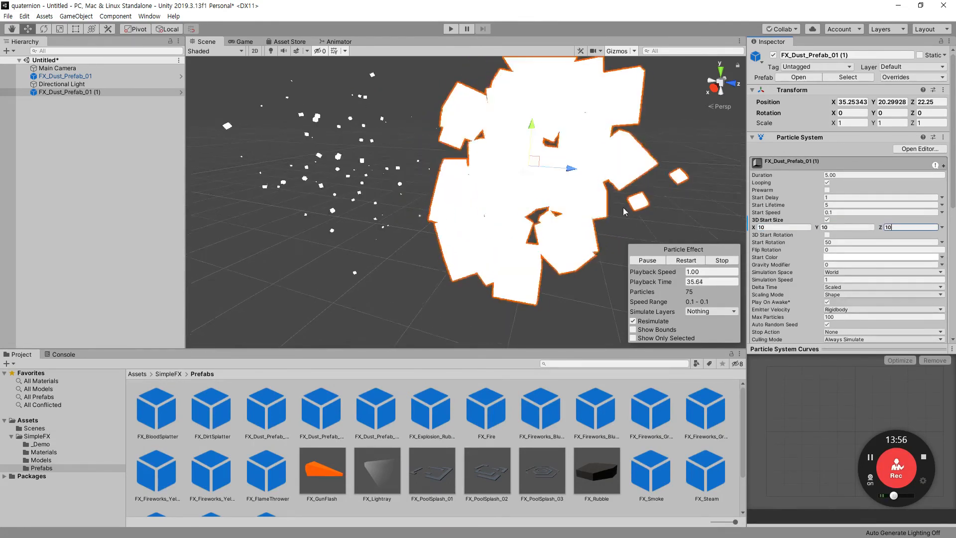
Change the Start Color of the duplicated dust effect to dark red
{"action": "left_click", "coordinate": [845, 258]}
{"action": "left_click_drag", "start_coordinate": [573, 185], "coordinate": [600, 175]}
{"action": "left_click", "coordinate": [600, 188]}
{"action": "left_click", "coordinate": [628, 117]}
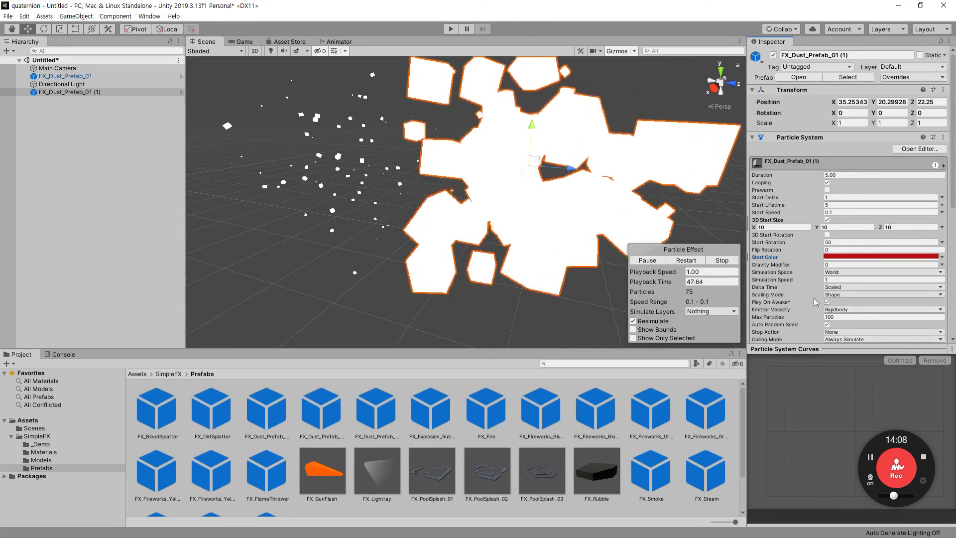
Set the Gravity Modifier of the duplicated dust effect to 4 and watch its particles fall in the scene
{"action": "scroll", "coordinate": [792, 312], "scroll_direction": "down", "scroll_amount": 3}
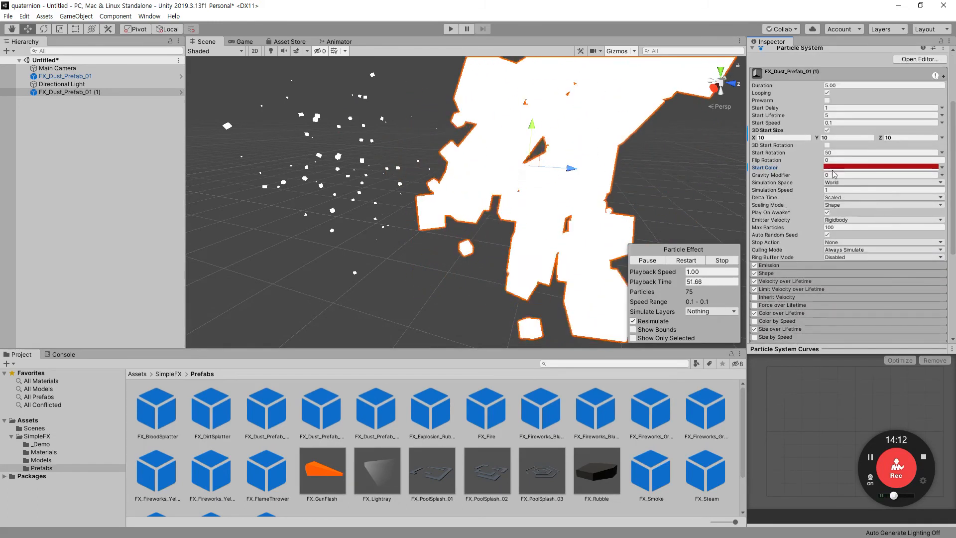
{"action": "left_click", "coordinate": [817, 176]}
{"action": "type", "text": "4"}
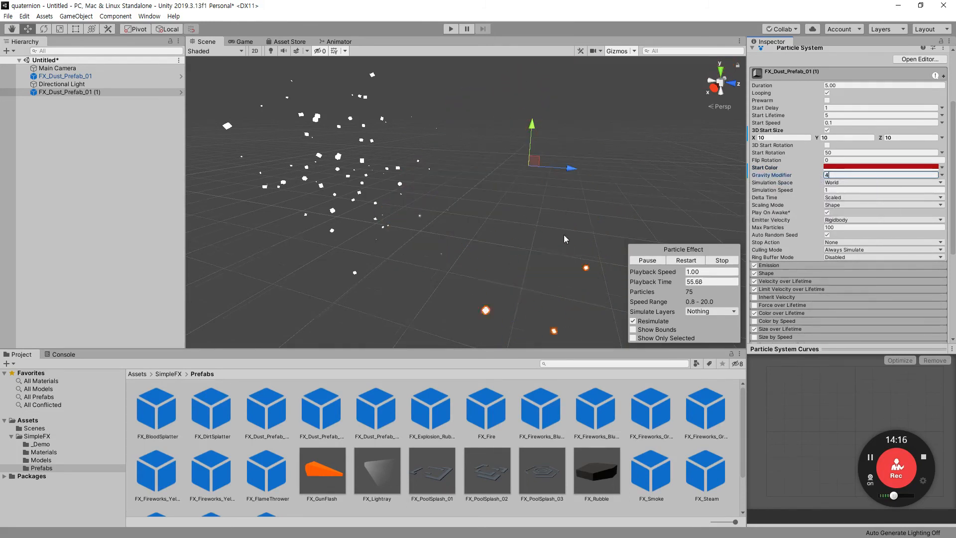
{"action": "scroll", "coordinate": [564, 236], "scroll_direction": "down", "scroll_amount": 5}
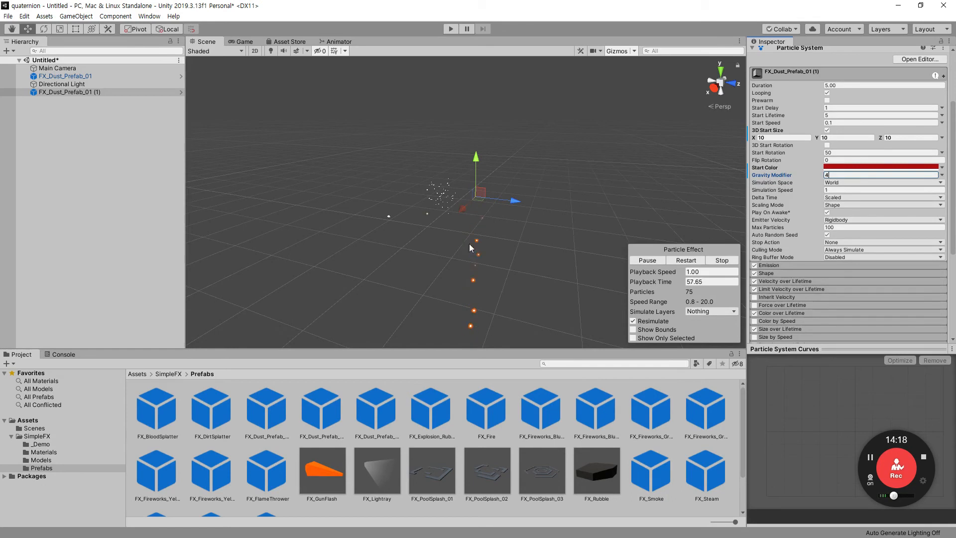
{"action": "scroll", "coordinate": [572, 268], "scroll_direction": "up", "scroll_amount": 5}
{"action": "scroll", "coordinate": [581, 279], "scroll_direction": "down", "scroll_amount": 5}
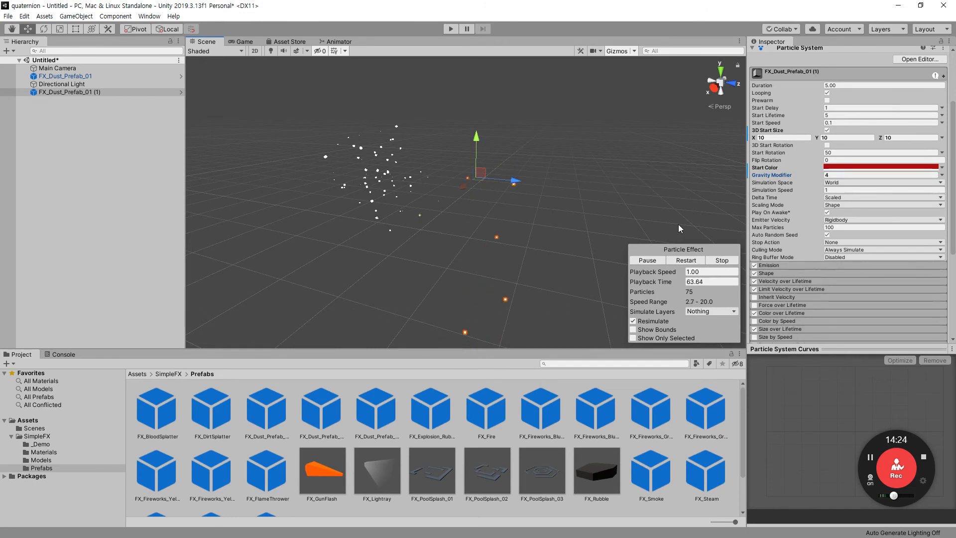
{"action": "scroll", "coordinate": [595, 175], "scroll_direction": "down", "scroll_amount": 3}
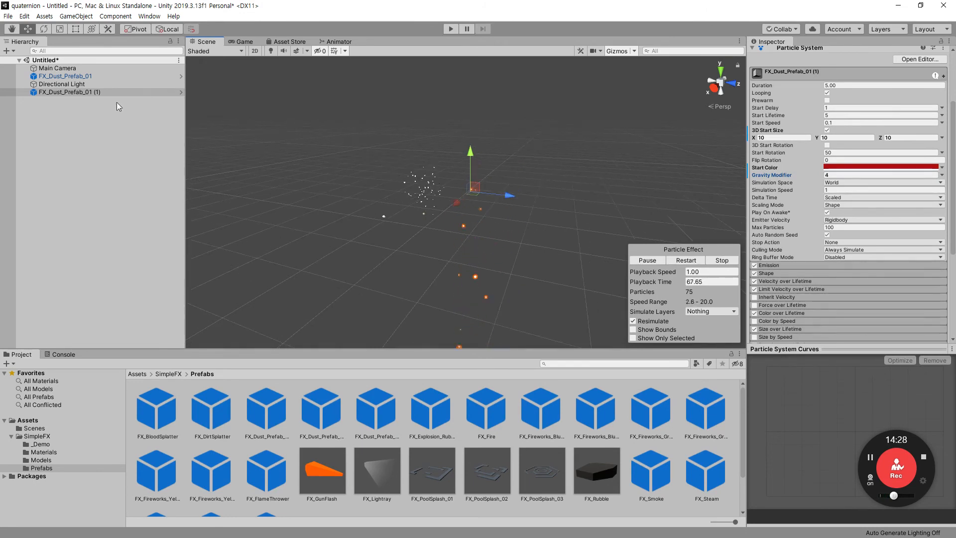
Scale the duplicated dust effect along its Z axis to about 55
{"action": "left_click", "coordinate": [82, 121]}
{"action": "left_click", "coordinate": [89, 93]}
{"action": "key", "text": "r"}
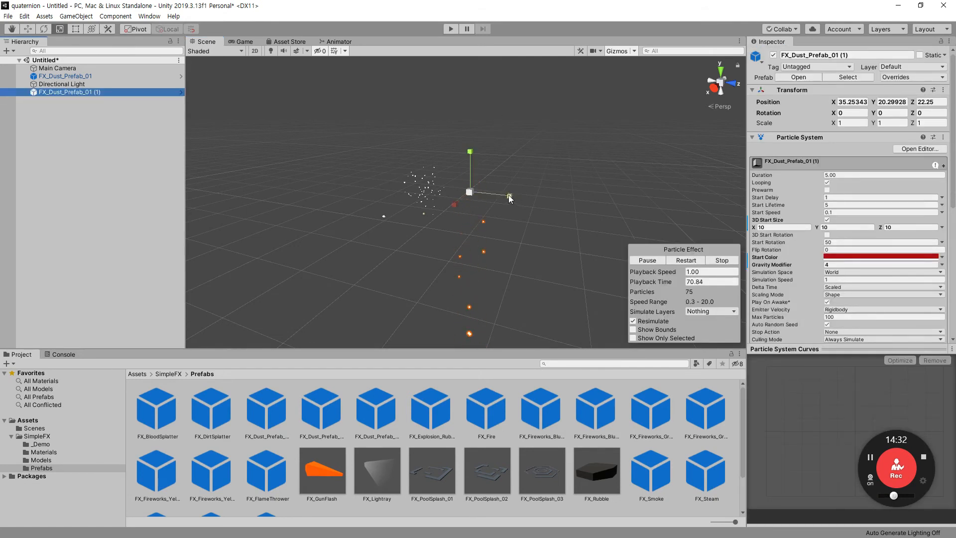
{"action": "left_click_drag", "start_coordinate": [510, 194], "coordinate": [600, 207]}
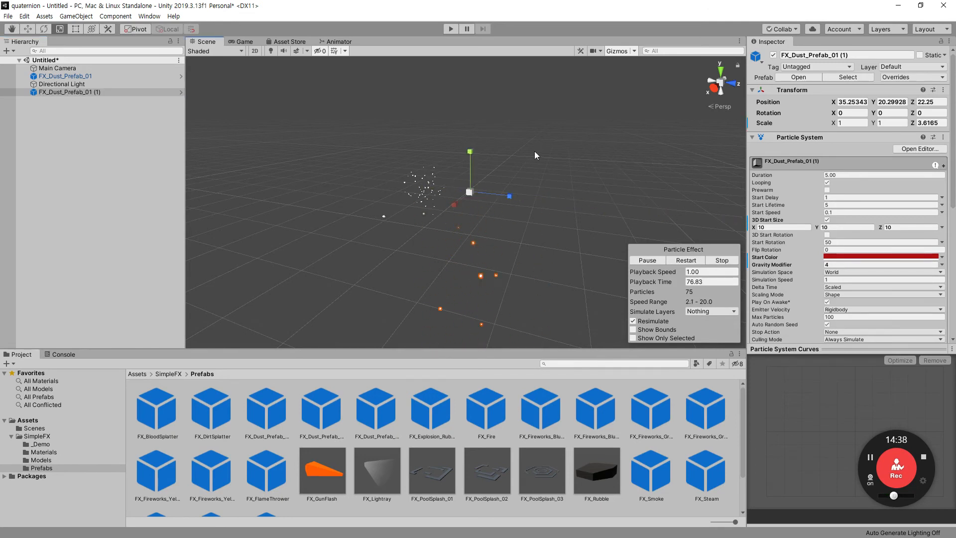
{"action": "left_click_drag", "start_coordinate": [510, 196], "coordinate": [600, 210]}
{"action": "key", "text": "f"}
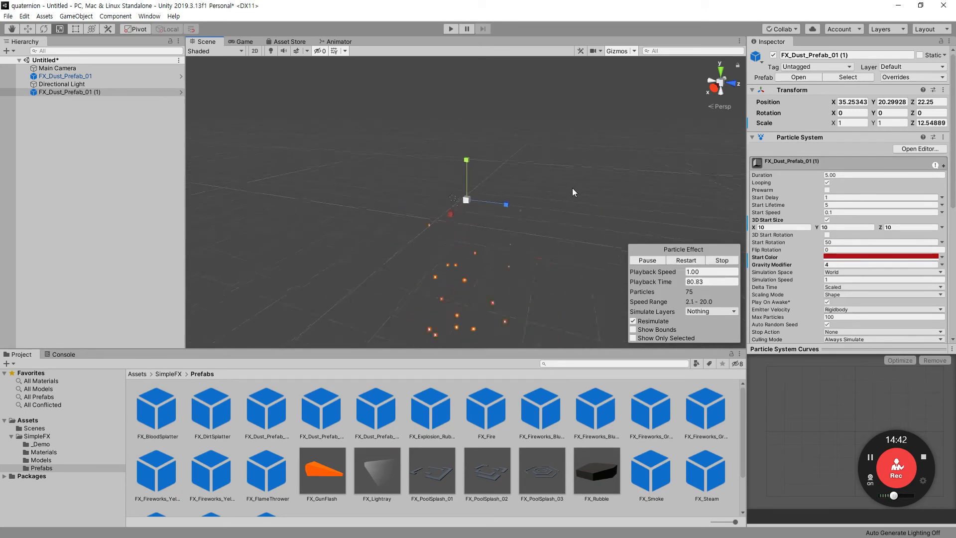
{"action": "left_click_drag", "start_coordinate": [505, 203], "coordinate": [628, 214]}
{"action": "middle_click_drag", "start_coordinate": [644, 180], "coordinate": [621, 137]}
{"action": "middle_click_drag", "start_coordinate": [564, 216], "coordinate": [557, 119]}
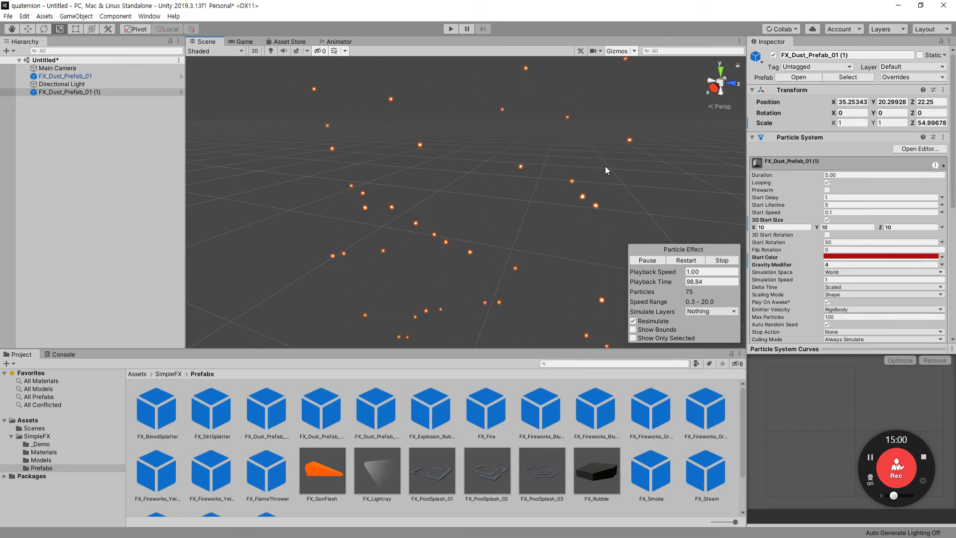
Enable the Color by Speed module for the duplicated dust effect
{"action": "scroll", "coordinate": [862, 246], "scroll_direction": "down", "scroll_amount": 5}
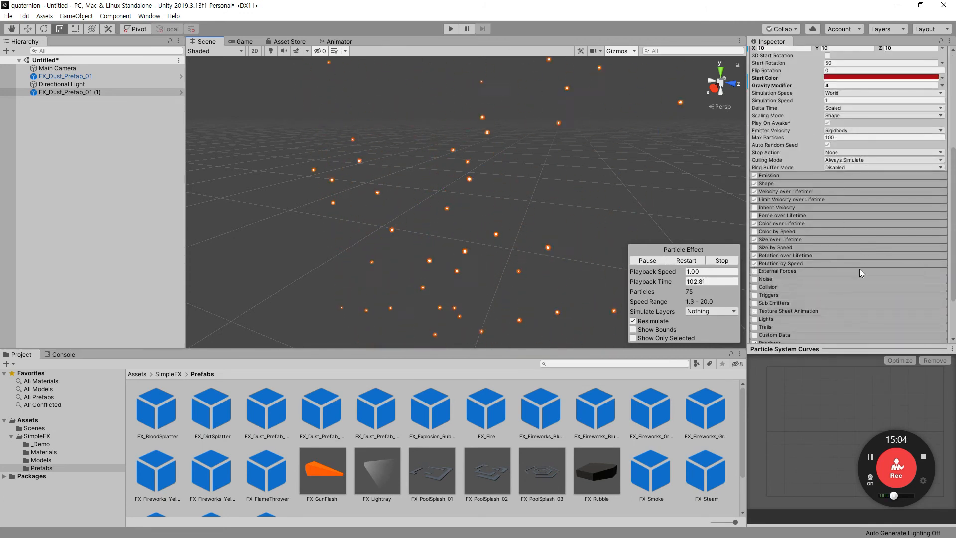
{"action": "scroll", "coordinate": [859, 268], "scroll_direction": "up", "scroll_amount": 10}
{"action": "scroll", "coordinate": [859, 268], "scroll_direction": "down", "scroll_amount": 15}
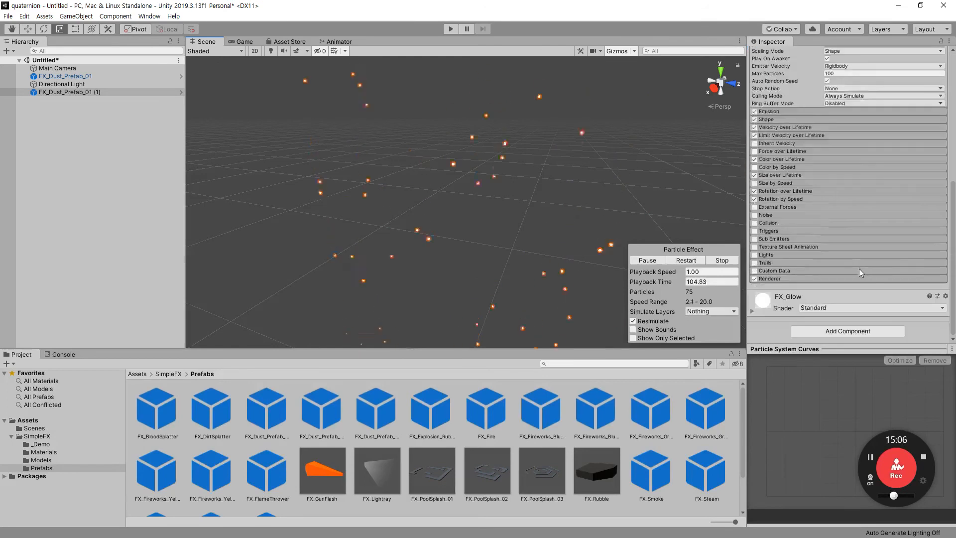
{"action": "left_click", "coordinate": [754, 168]}
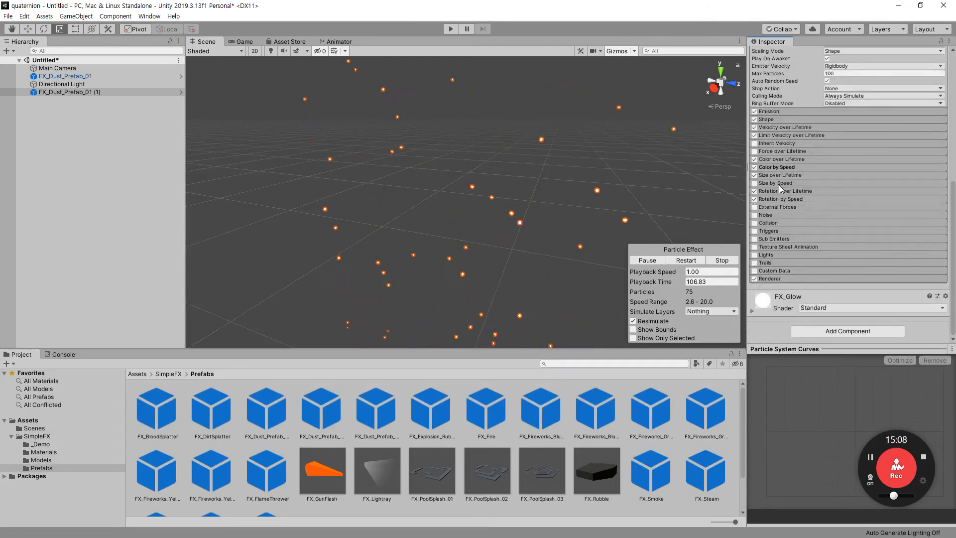
{"action": "scroll", "coordinate": [865, 216], "scroll_direction": "up", "scroll_amount": 10}
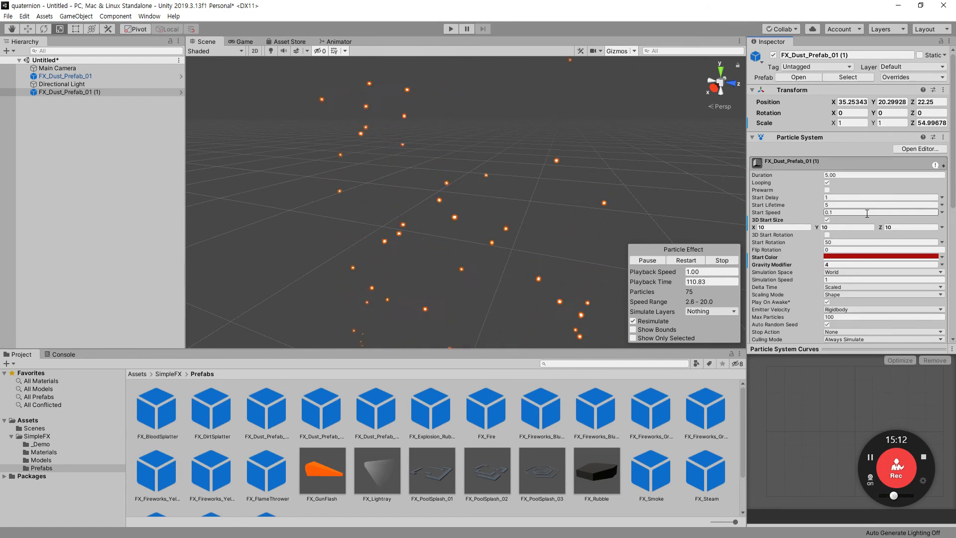
Delete both FX_Dust_Prefab_01 effects from the scene
{"action": "left_click", "coordinate": [63, 145]}
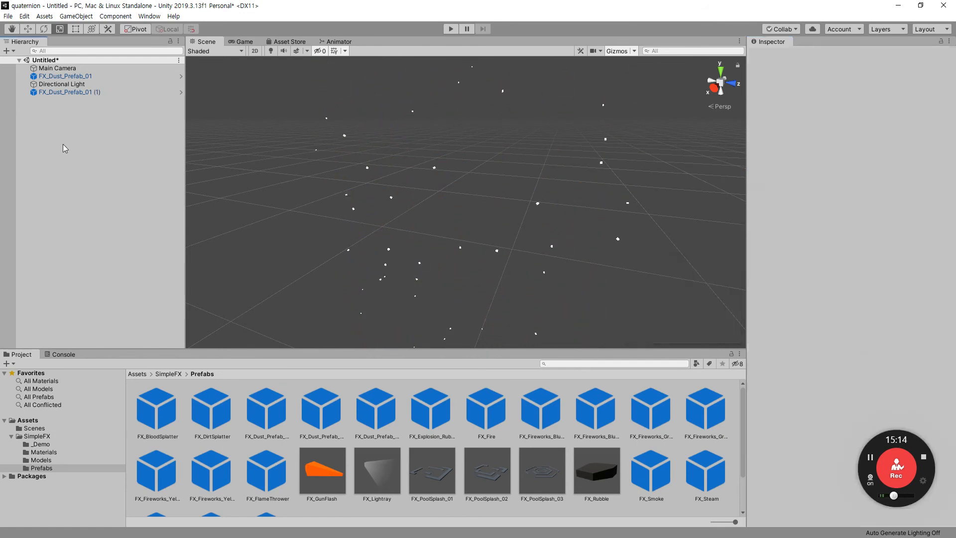
{"action": "left_click", "coordinate": [75, 93]}
{"action": "left_click", "coordinate": [87, 75], "text": "ctrl"}
{"action": "key", "text": "Delete"}
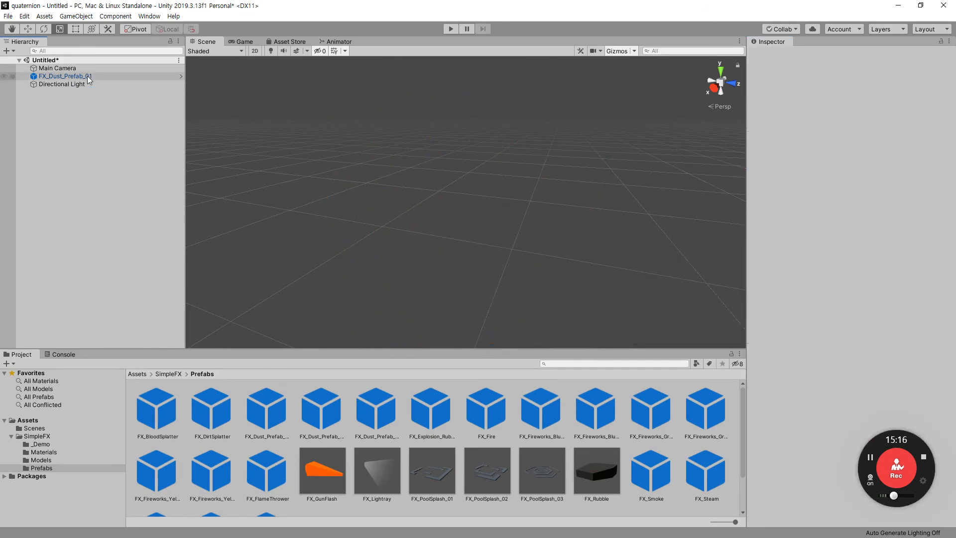
Place the FX_Smoke prefab in the scene and view its smoke column with and without the selection outline
{"action": "left_click_drag", "start_coordinate": [461, 228], "coordinate": [464, 234]}
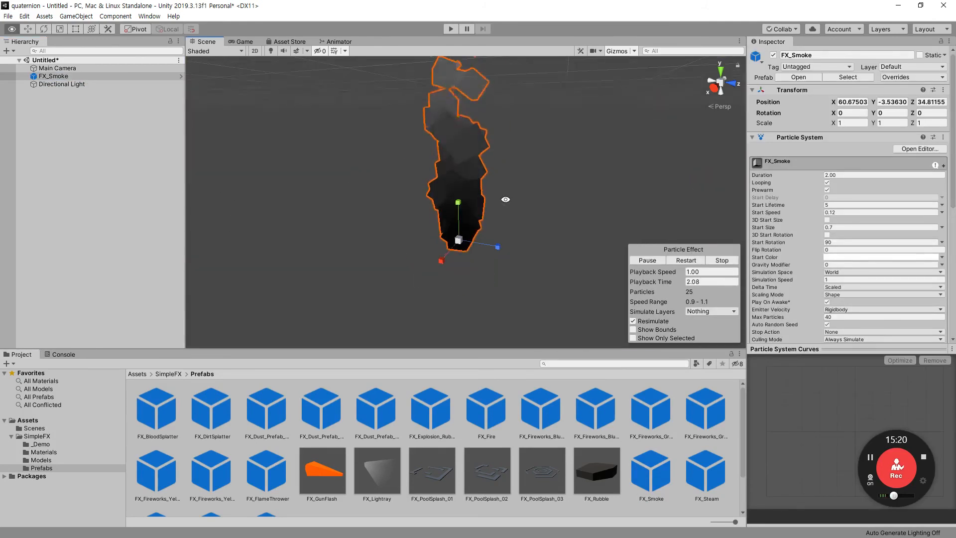
{"action": "left_click", "coordinate": [534, 198]}
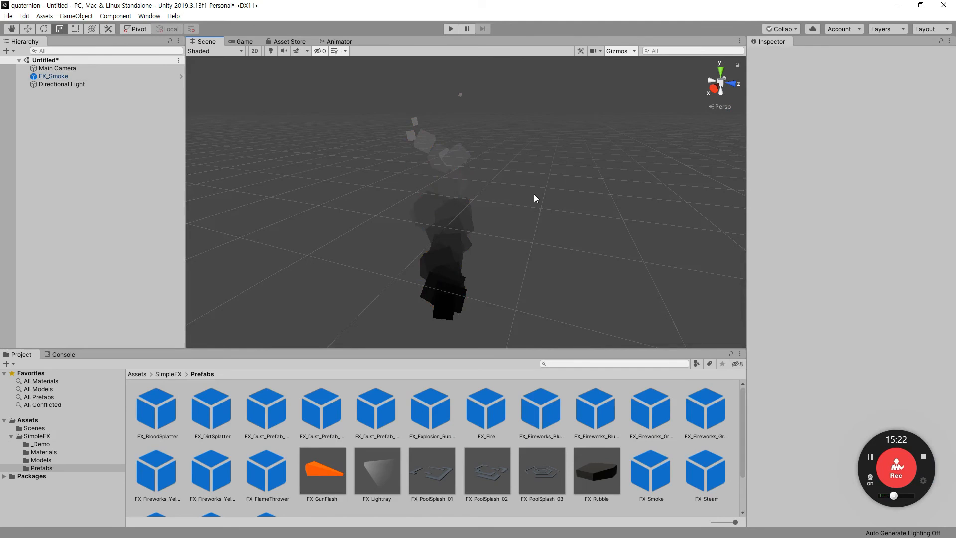
{"action": "left_click", "coordinate": [464, 277]}
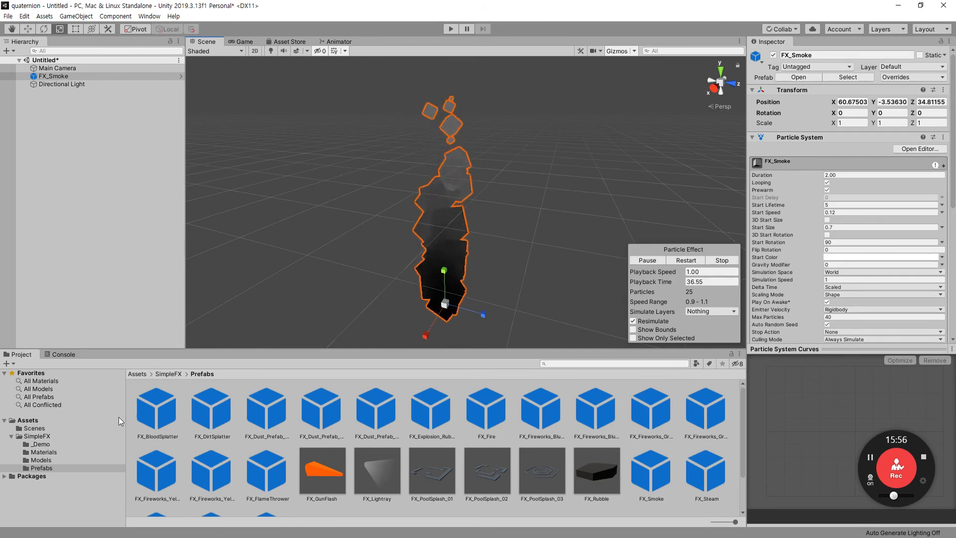
Open the SimpleFX Demo scene without saving the current scene, and play it briefly to preview its effects
{"action": "left_click", "coordinate": [45, 444]}
{"action": "left_click", "coordinate": [149, 416]}
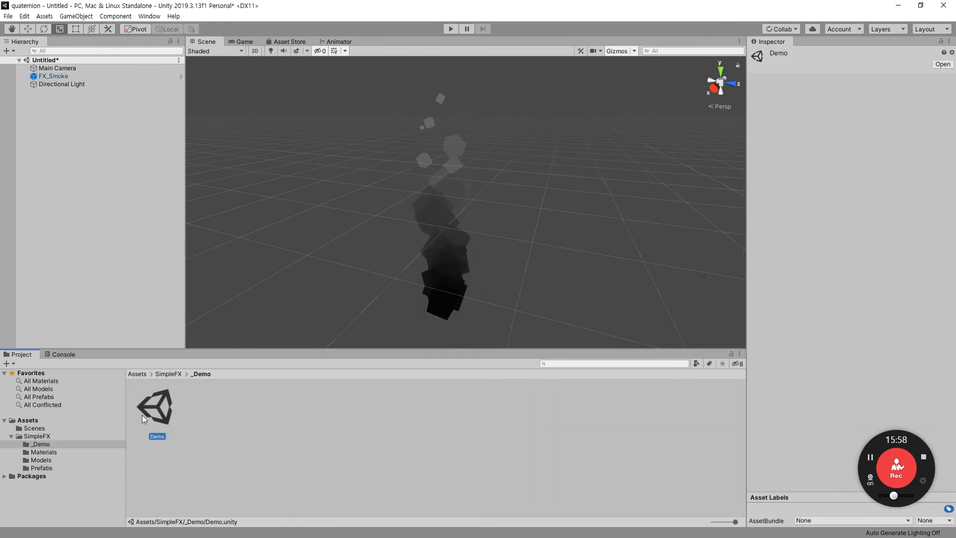
{"action": "double_click", "coordinate": [144, 412]}
{"action": "left_click", "coordinate": [507, 293]}
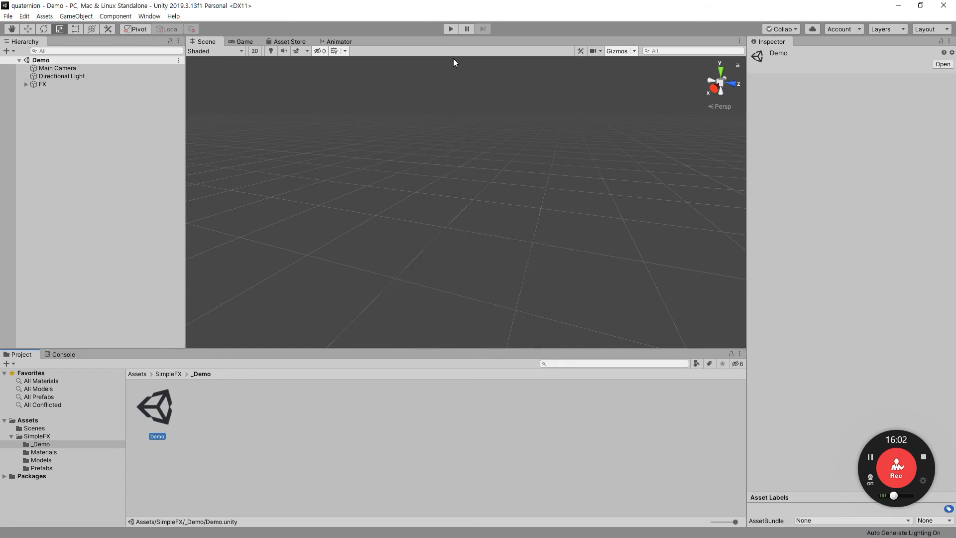
{"action": "left_click", "coordinate": [450, 29]}
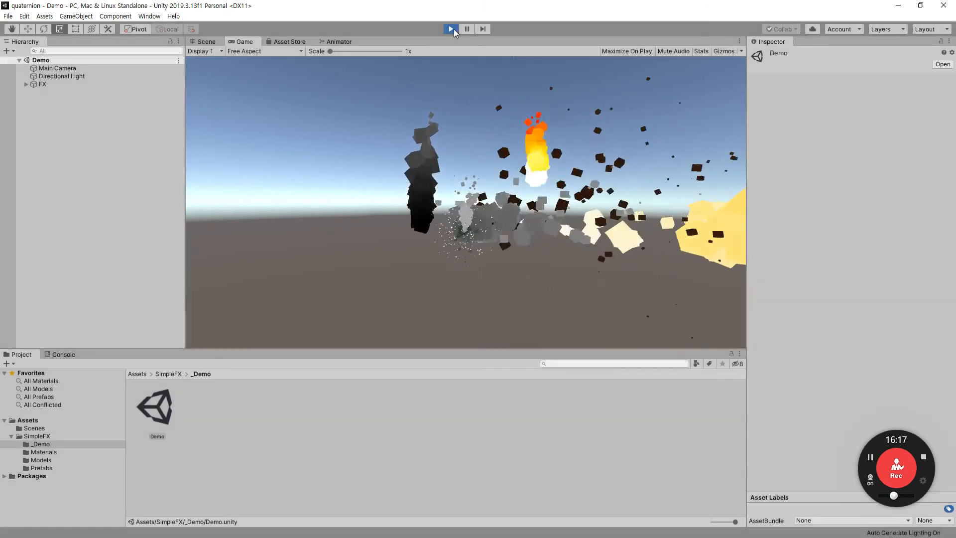
{"action": "left_click", "coordinate": [451, 29]}
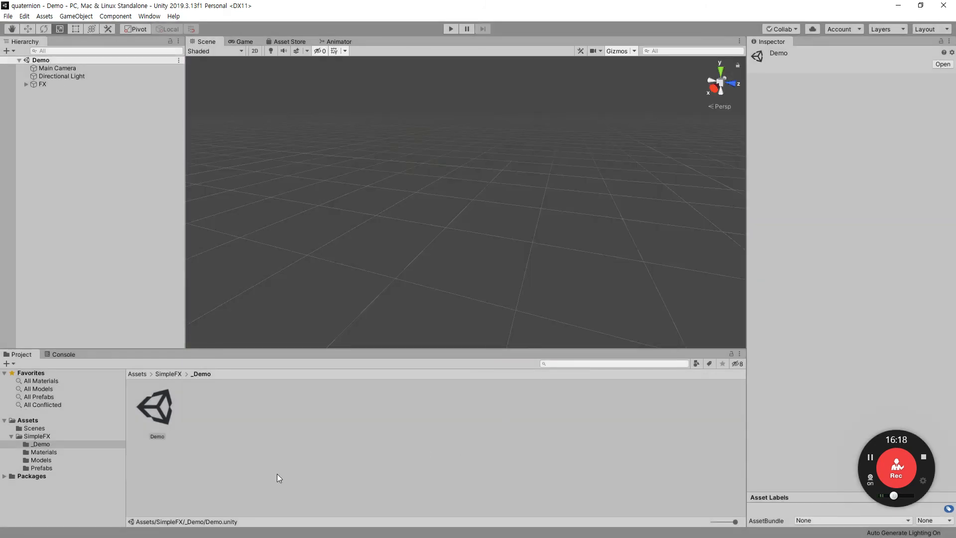
Show the SimpleFX Prefabs folder and create an empty GameObject in the Demo scene
{"action": "left_click", "coordinate": [42, 468]}
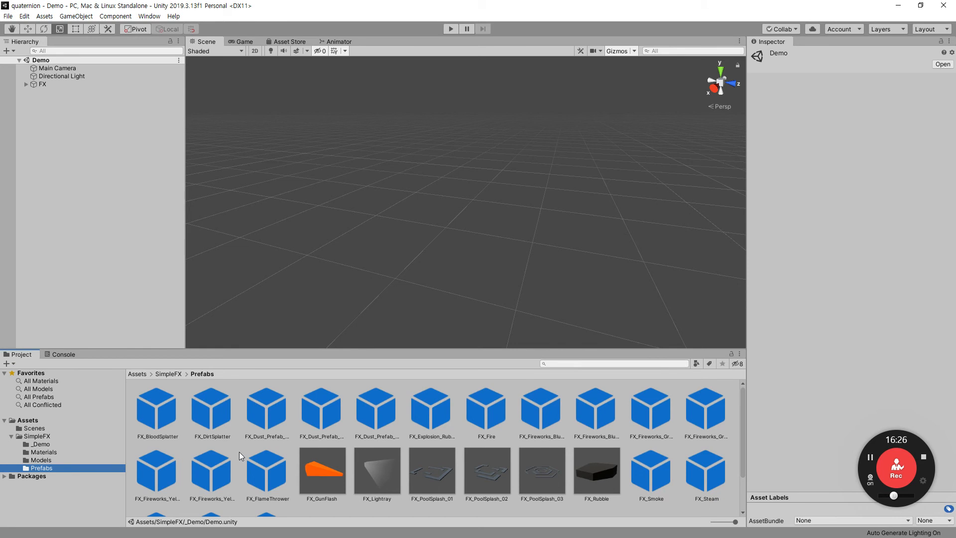
{"action": "left_click", "coordinate": [343, 412]}
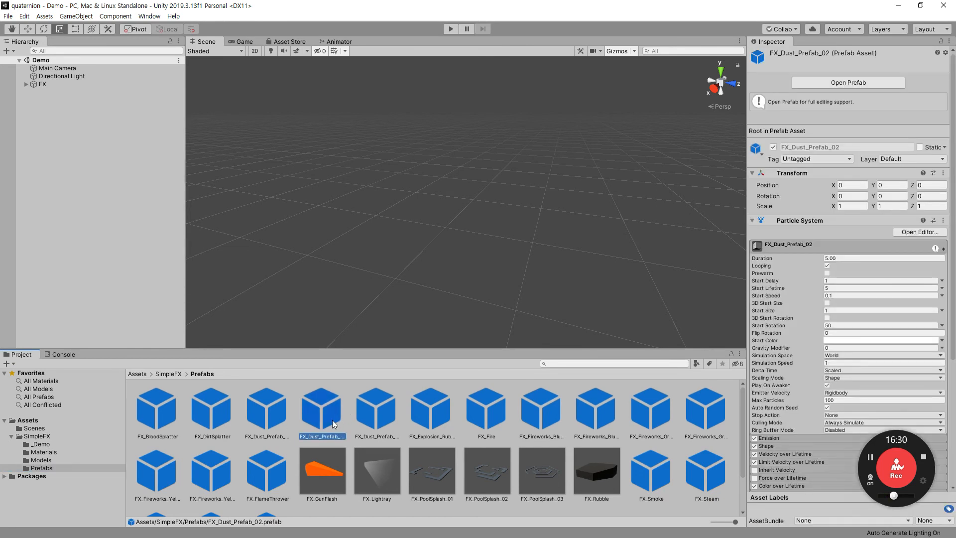
{"action": "right_click", "coordinate": [70, 114]}
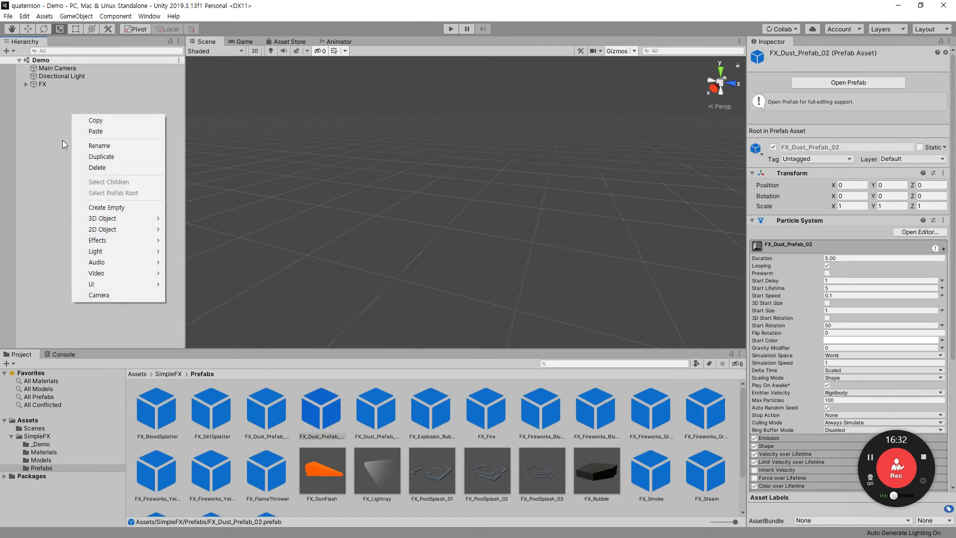
{"action": "left_click", "coordinate": [110, 212]}
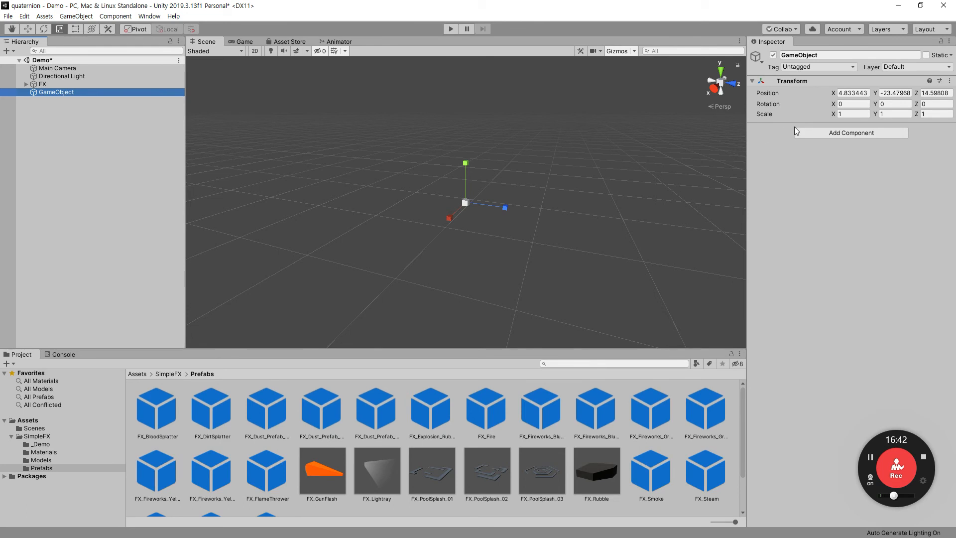
Examine the Particle System settings of the FX_Dust_Prefab_01 prefab asset
{"action": "left_click", "coordinate": [271, 405]}
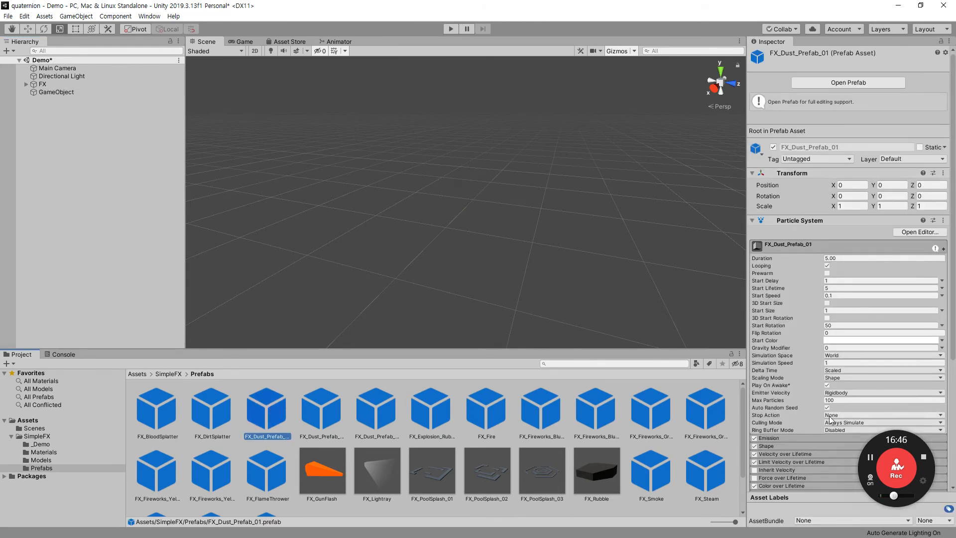
{"action": "scroll", "coordinate": [829, 416], "scroll_direction": "down", "scroll_amount": 3}
{"action": "scroll", "coordinate": [828, 417], "scroll_direction": "up", "scroll_amount": 3}
Add a 3D cube to the Demo scene and frame it in the scene view
{"action": "right_click", "coordinate": [72, 177]}
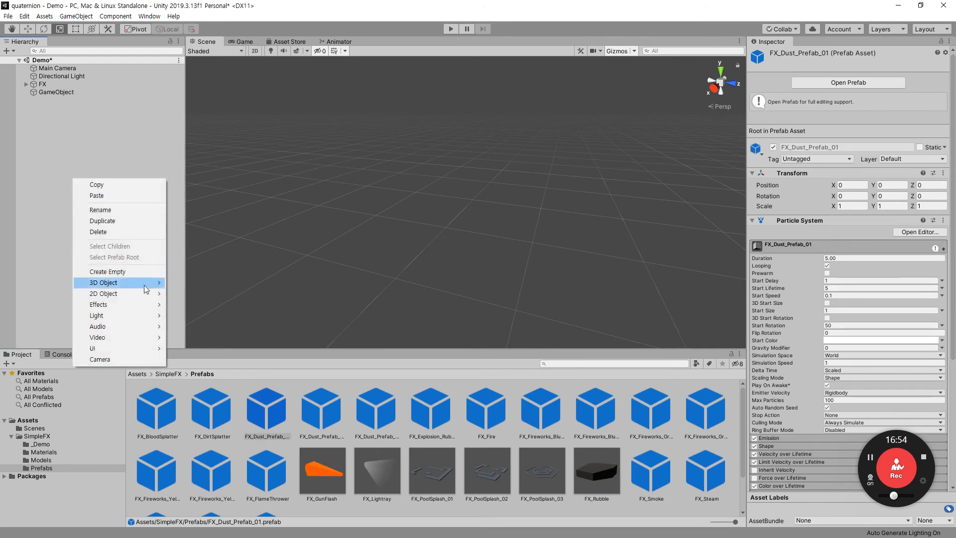
{"action": "mouse_move", "coordinate": [149, 286]}
{"action": "left_click", "coordinate": [191, 283]}
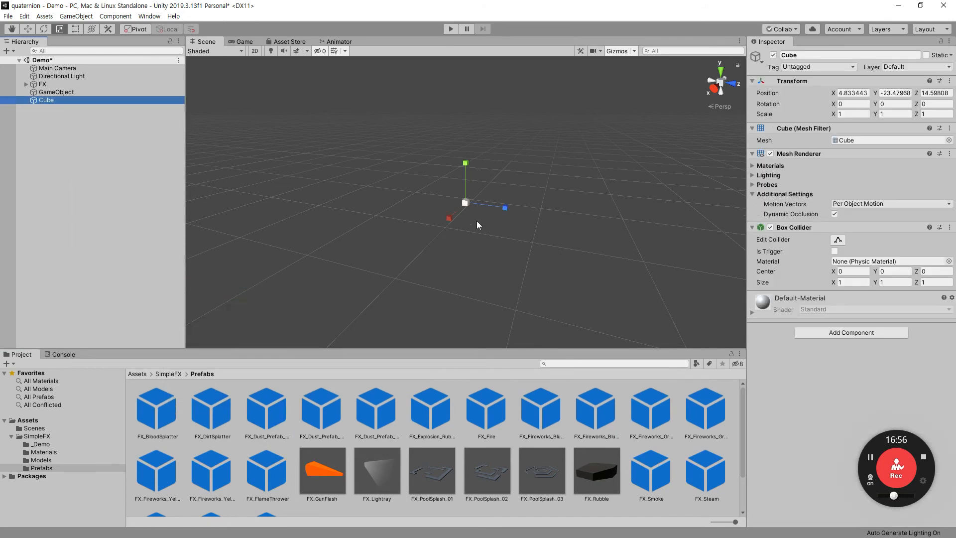
{"action": "double_click", "coordinate": [103, 100]}
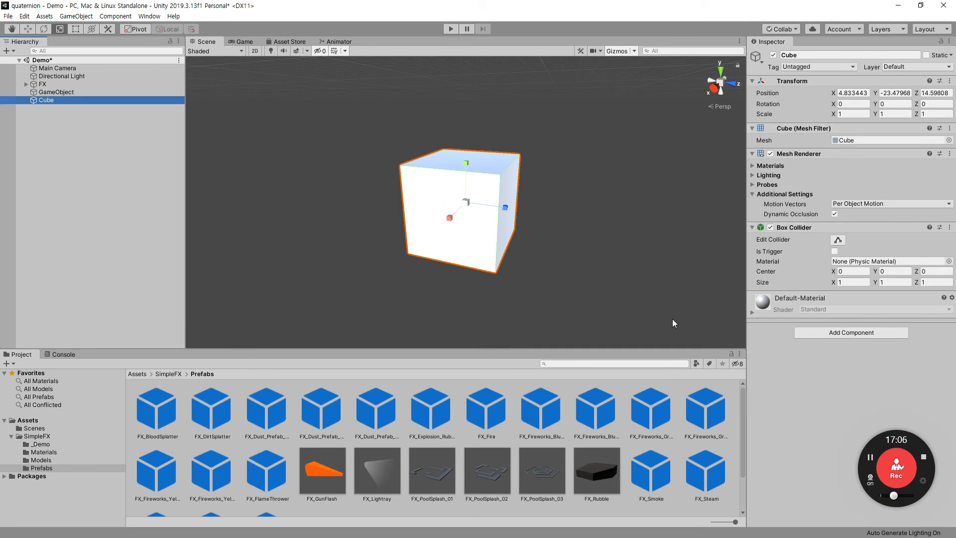
Start a new scene without saving the Demo scene's changes, and show the contents of the SimpleFX folder
{"action": "left_click", "coordinate": [165, 213]}
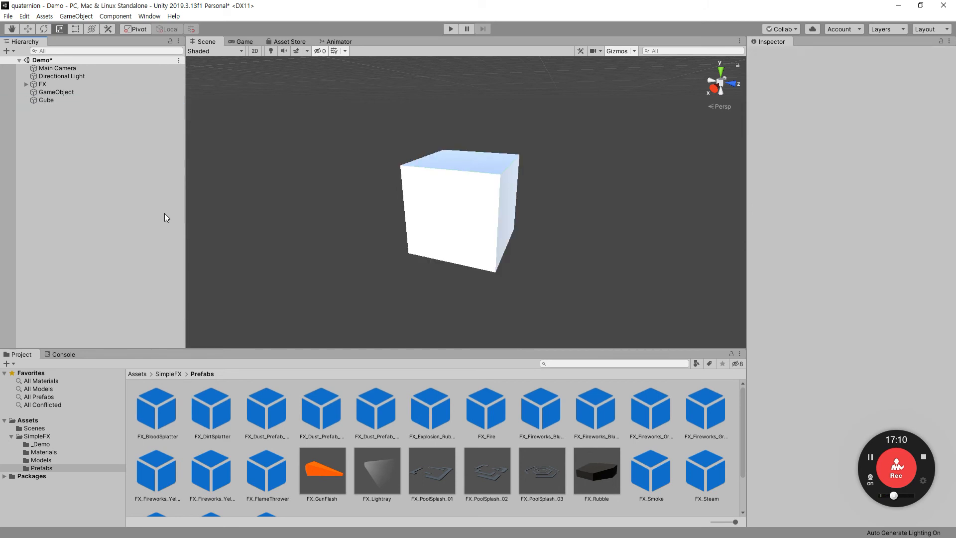
{"action": "left_click", "coordinate": [8, 16]}
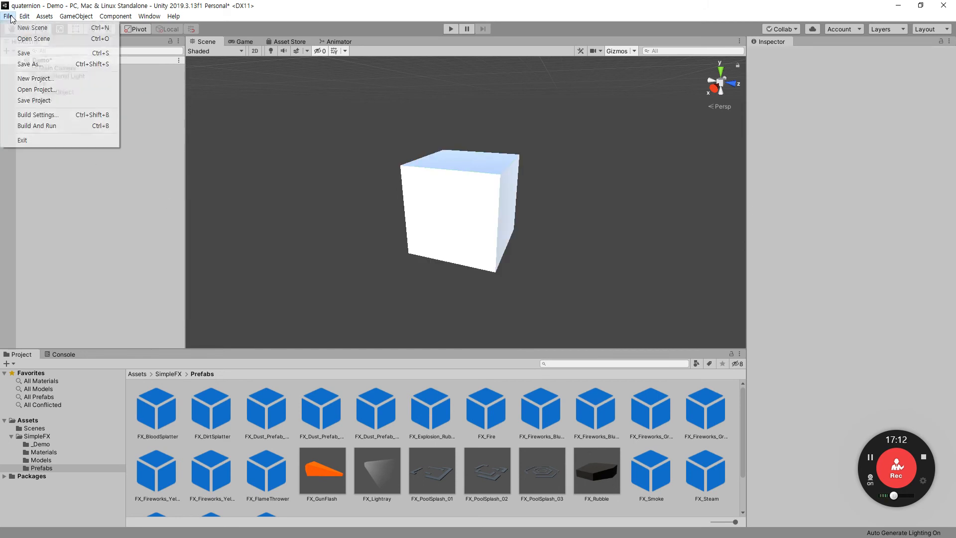
{"action": "left_click", "coordinate": [13, 29]}
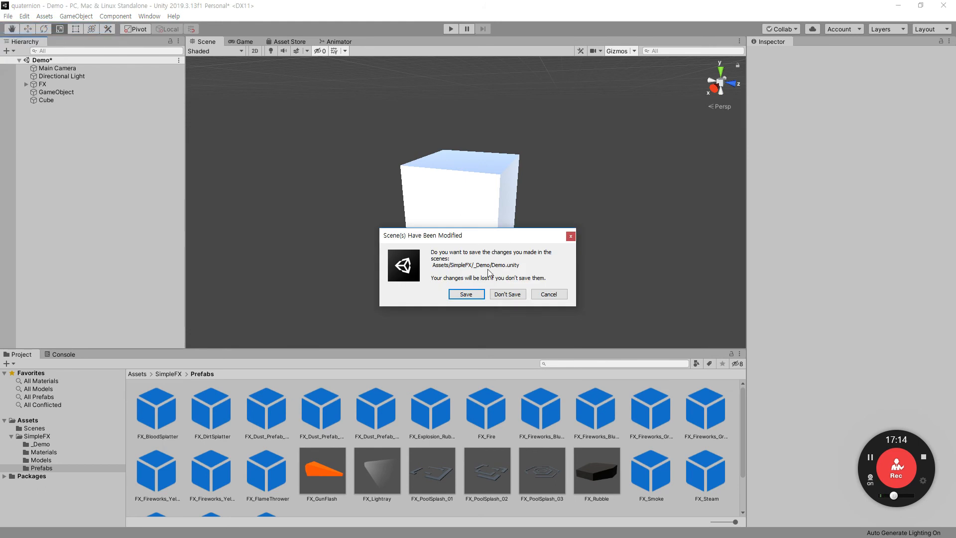
{"action": "left_click", "coordinate": [502, 296]}
{"action": "left_click", "coordinate": [11, 435]}
{"action": "left_click", "coordinate": [45, 436]}
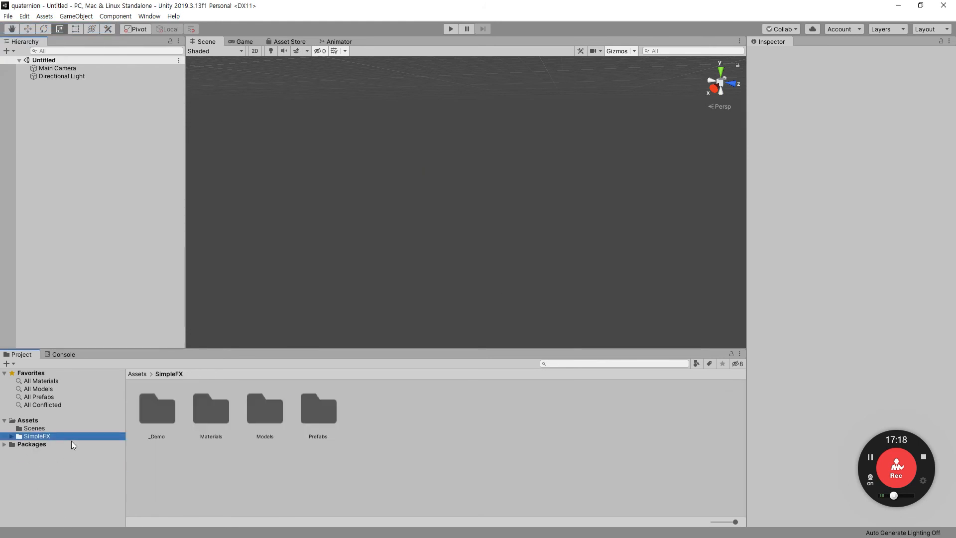
{"action": "right_click", "coordinate": [95, 436]}
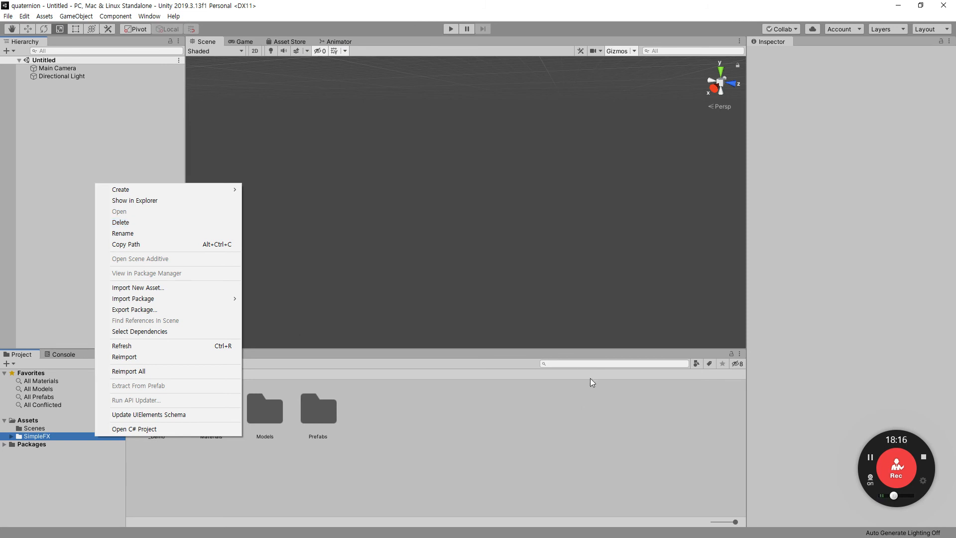
{"action": "left_click", "coordinate": [596, 363]}
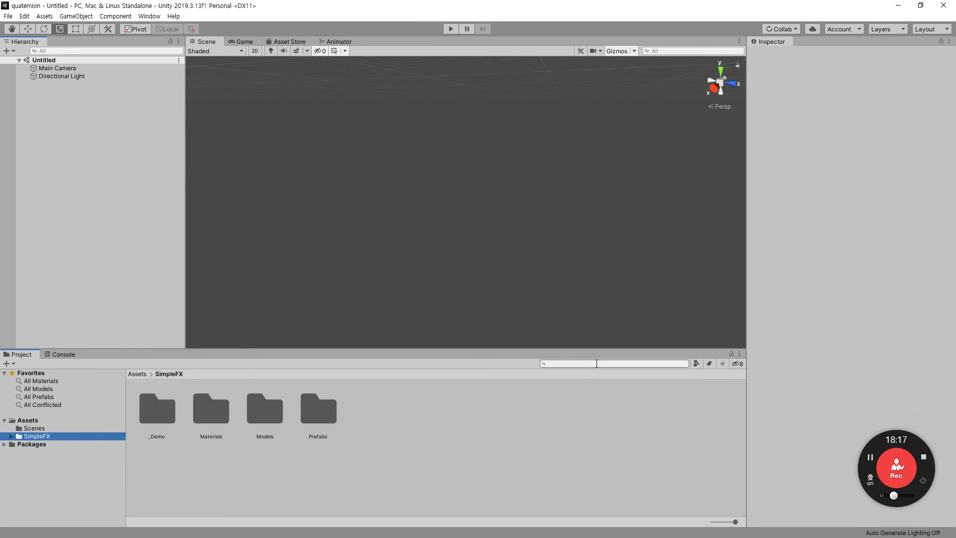
{"action": "left_click", "coordinate": [626, 363]}
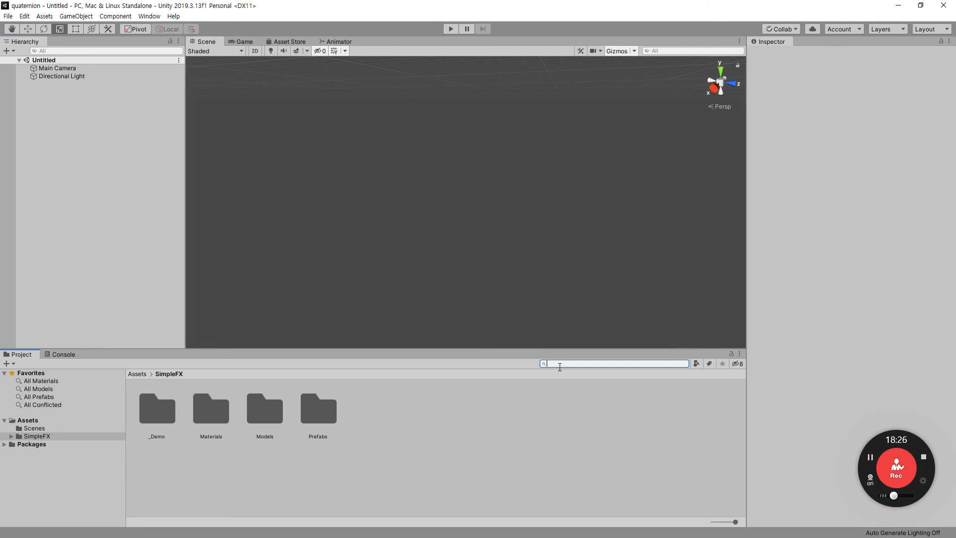
Add a 3D cube to the new untitled scene
{"action": "right_click", "coordinate": [127, 214]}
{"action": "mouse_move", "coordinate": [191, 319]}
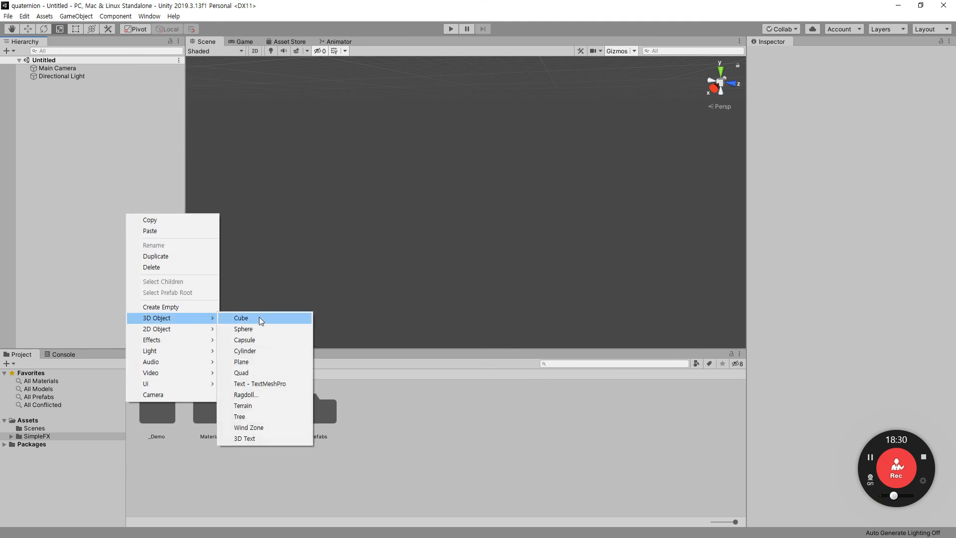
{"action": "left_click", "coordinate": [256, 317]}
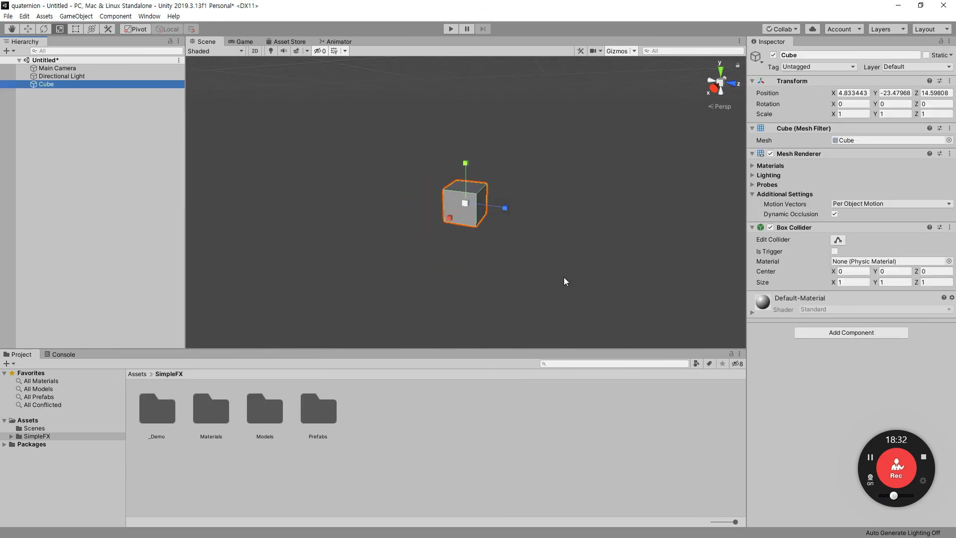
Create a new material in the SimpleFX folder
{"action": "right_click", "coordinate": [407, 414]}
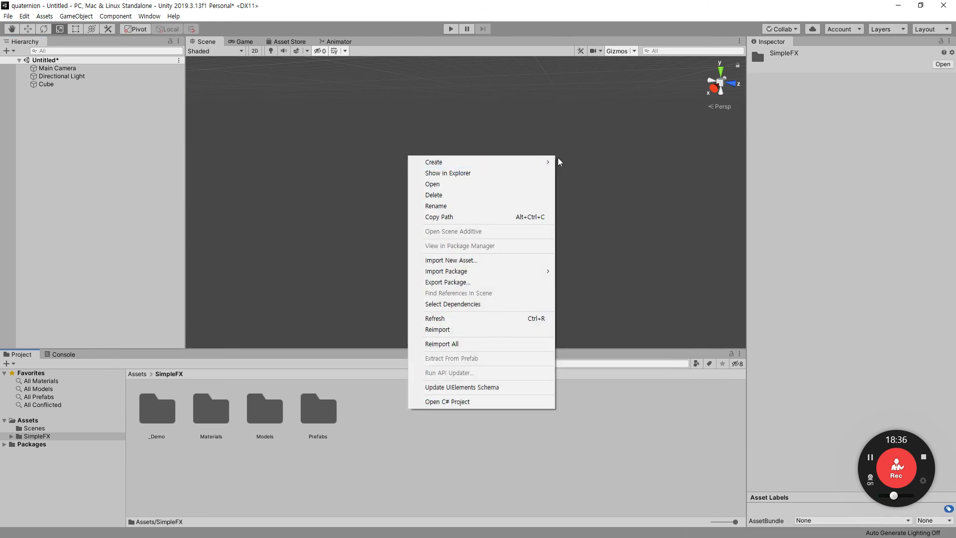
{"action": "mouse_move", "coordinate": [545, 162]}
{"action": "left_click", "coordinate": [598, 287]}
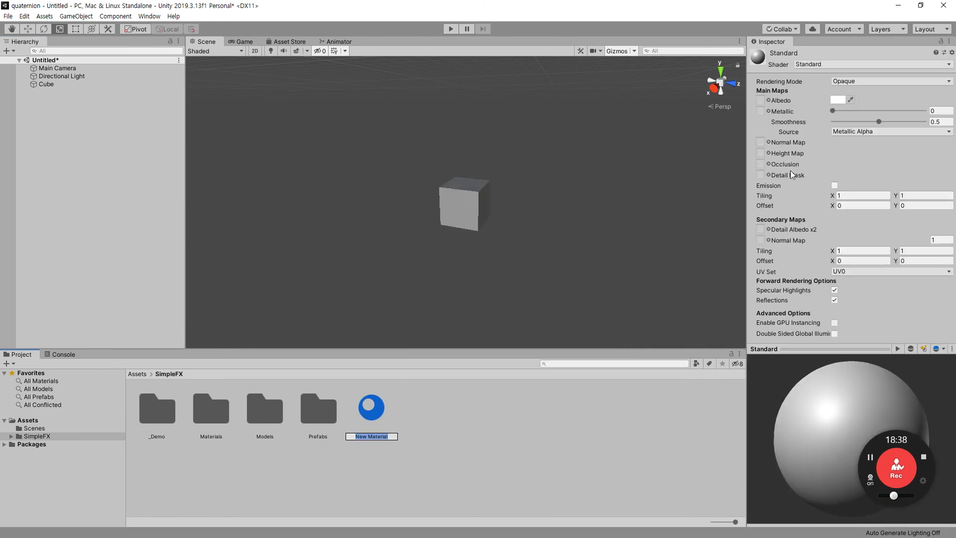
Set the new material's Albedo colour to bright red and apply the material to the cube
{"action": "left_click", "coordinate": [837, 100]}
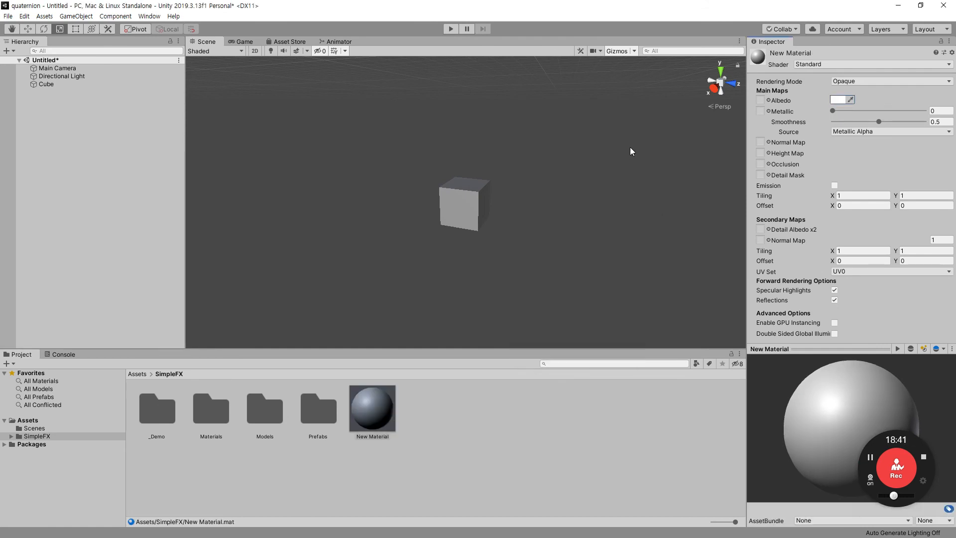
{"action": "left_click", "coordinate": [839, 100]}
{"action": "left_click", "coordinate": [601, 178]}
{"action": "left_click", "coordinate": [628, 116]}
{"action": "left_click_drag", "start_coordinate": [372, 408], "coordinate": [471, 209]}
{"action": "left_click_drag", "start_coordinate": [482, 143], "coordinate": [419, 166], "text": "alt"}
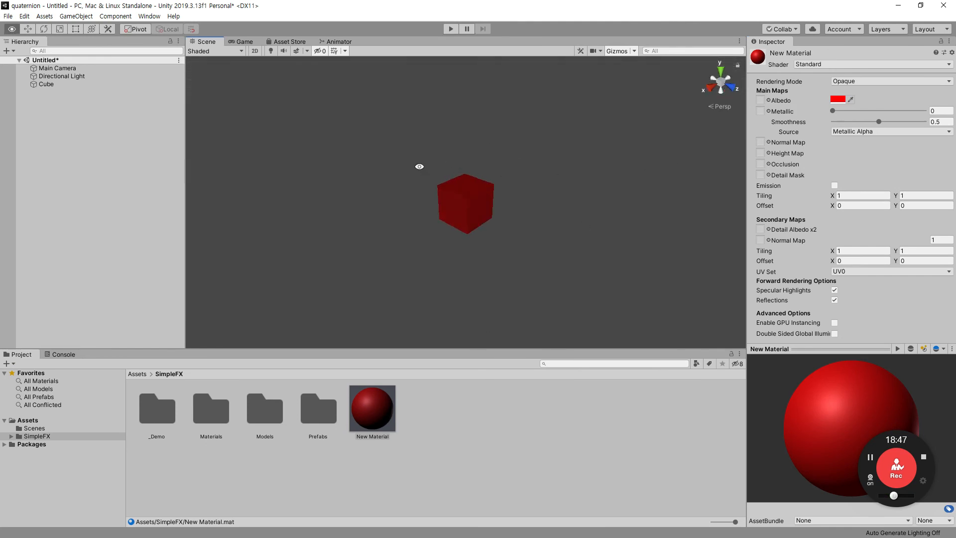
Set the Directional Light's Intensity to 2.23
{"action": "right_click", "coordinate": [439, 437]}
{"action": "left_click", "coordinate": [62, 76]}
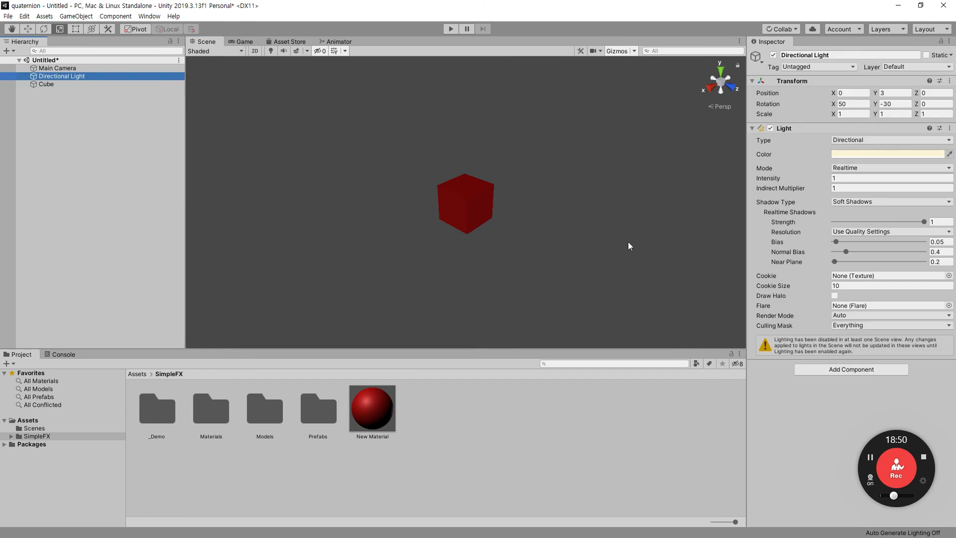
{"action": "left_click_drag", "start_coordinate": [769, 181], "coordinate": [789, 177]}
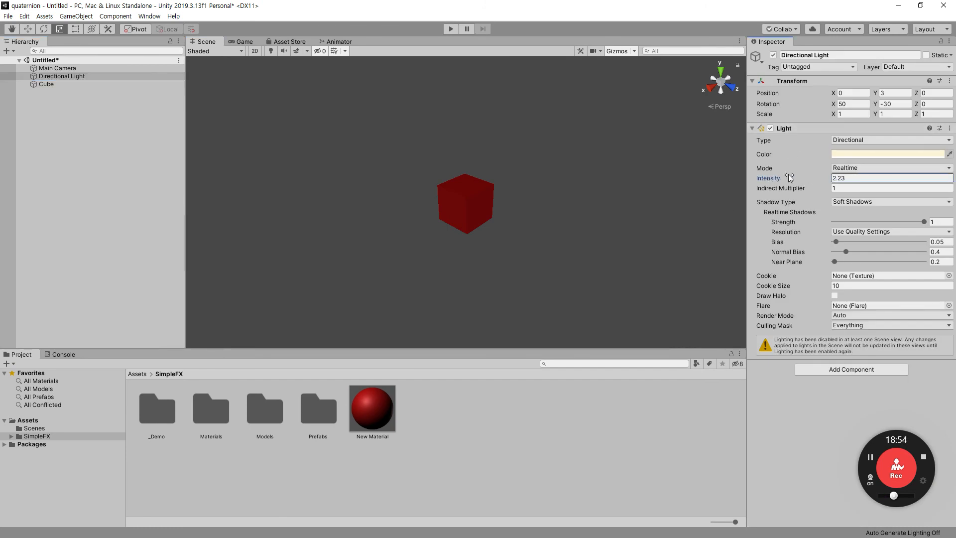
View the Rendering Mode options available for the red material
{"action": "left_click", "coordinate": [376, 408]}
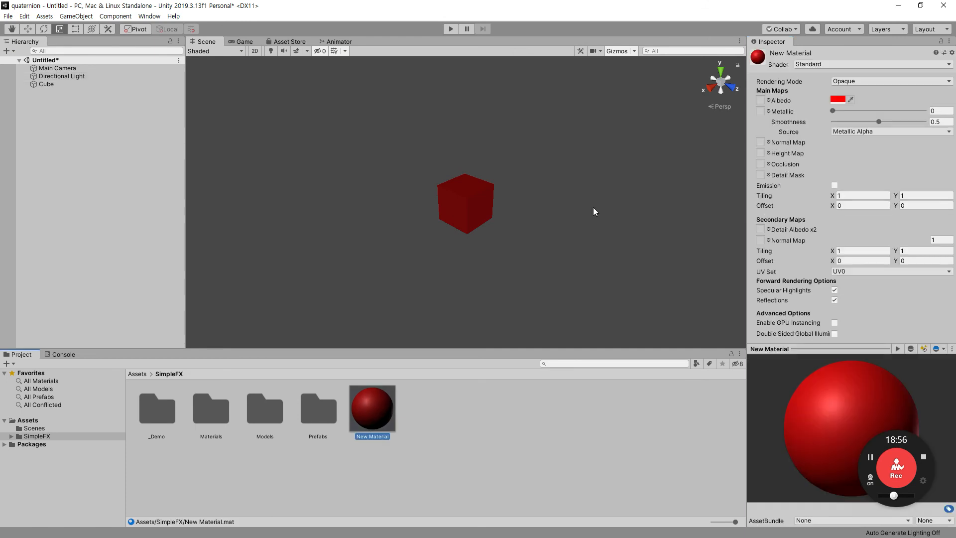
{"action": "left_click", "coordinate": [873, 81]}
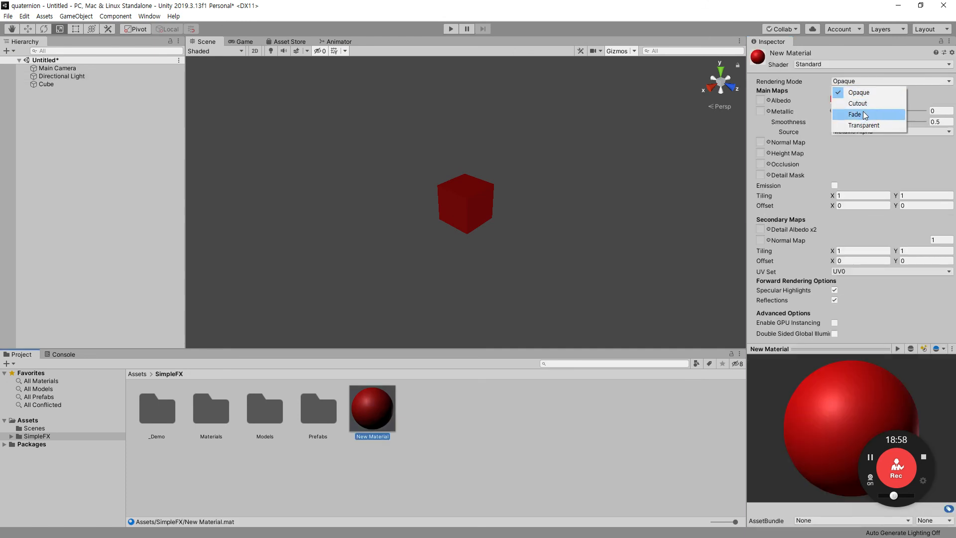
{"action": "left_click", "coordinate": [815, 79]}
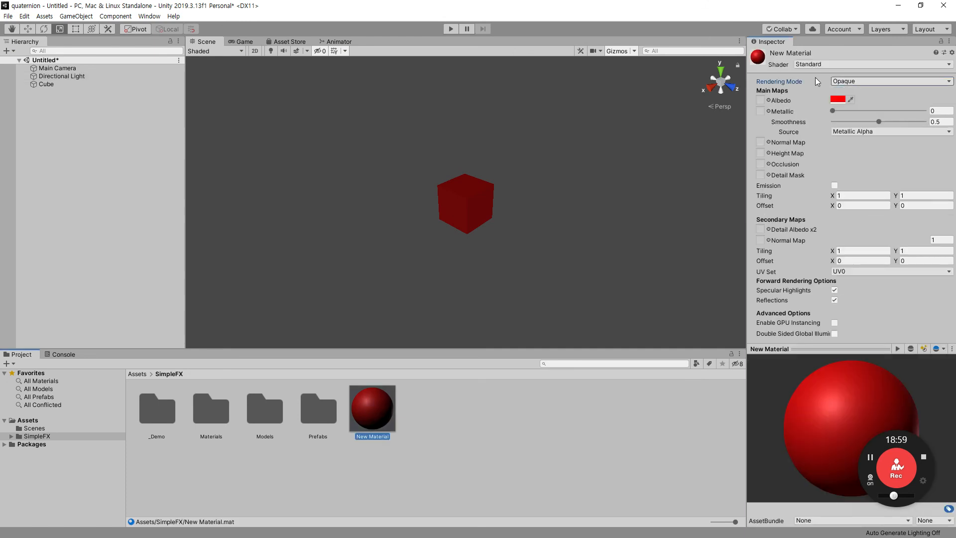
Change the red material's shader to Unlit/Color
{"action": "left_click", "coordinate": [838, 64]}
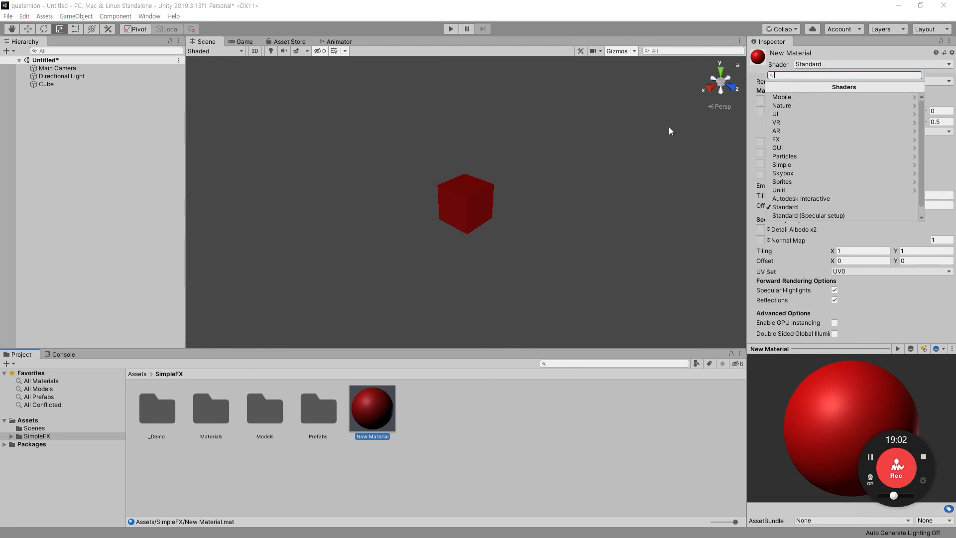
{"action": "left_click", "coordinate": [787, 191]}
{"action": "left_click", "coordinate": [804, 99]}
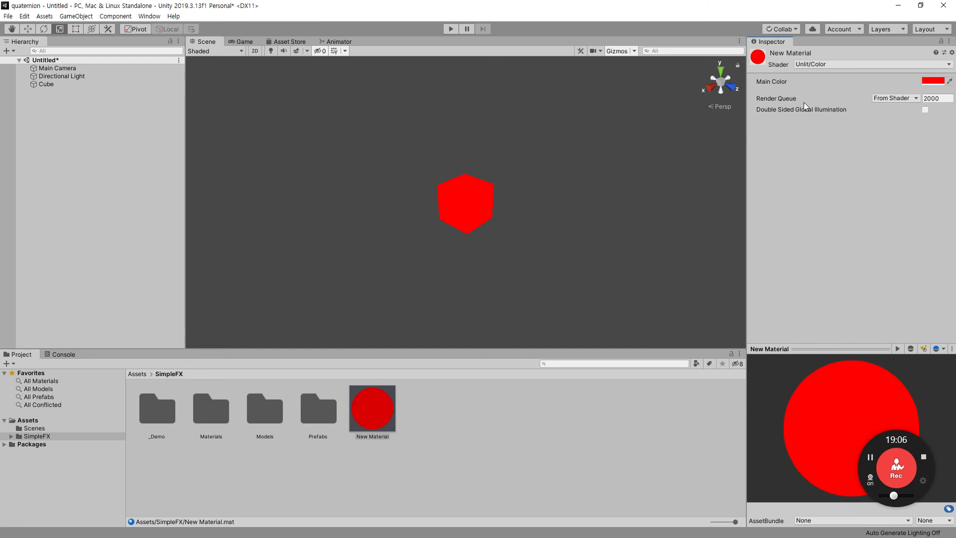
{"action": "left_click_drag", "start_coordinate": [536, 247], "coordinate": [489, 194], "text": "alt"}
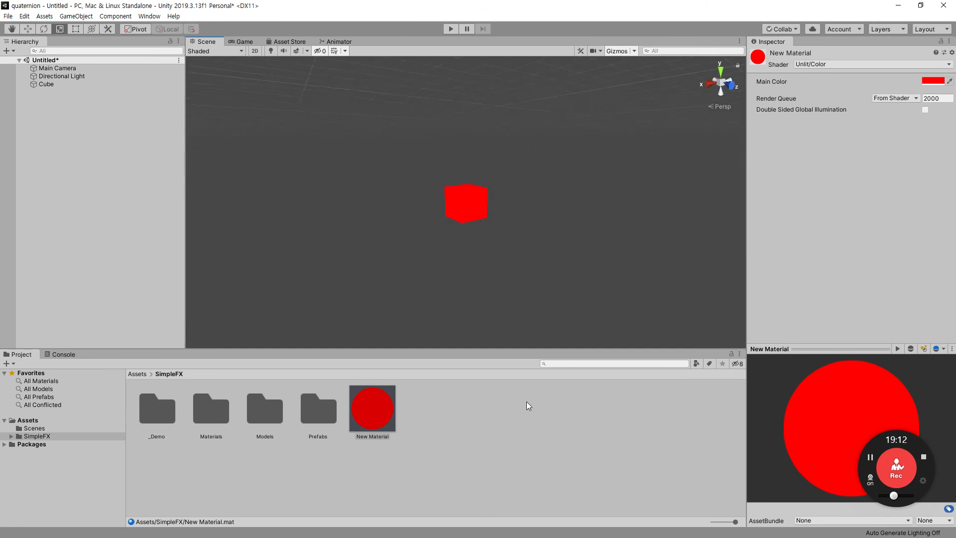
Add a second cube to the scene and move it away from the red cube along Z, to 6.41
{"action": "right_click", "coordinate": [135, 209]}
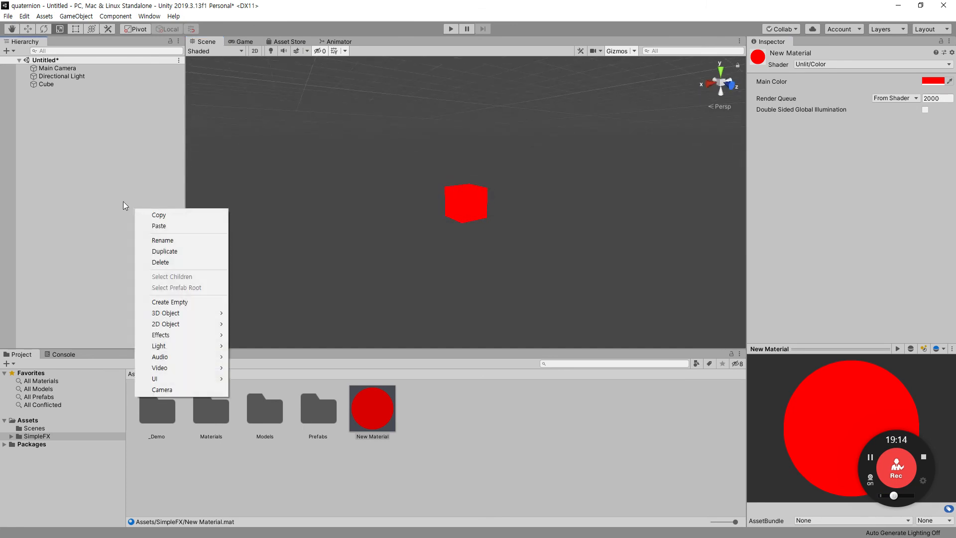
{"action": "mouse_move", "coordinate": [209, 313]}
{"action": "left_click", "coordinate": [280, 314]}
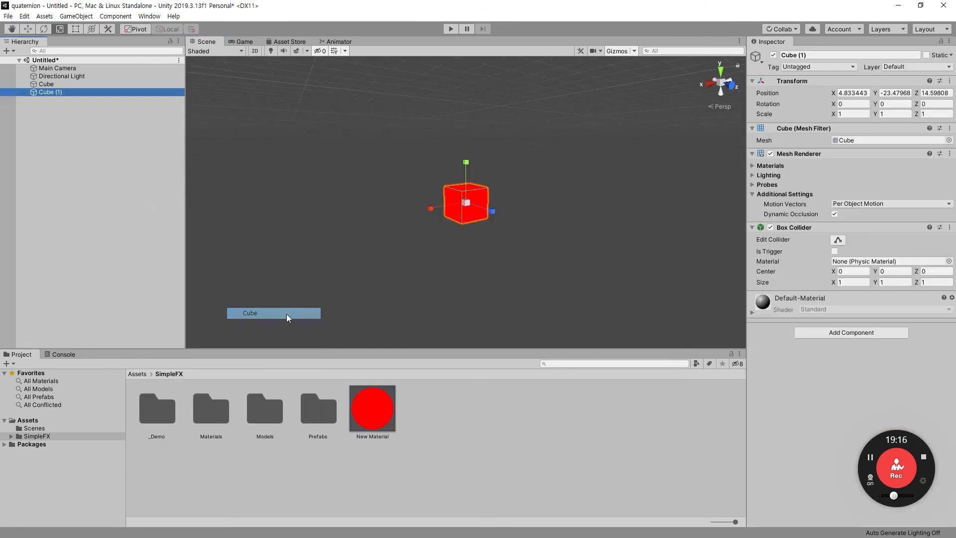
{"action": "key", "text": "w"}
{"action": "left_click_drag", "start_coordinate": [492, 212], "coordinate": [377, 162]}
Set the red cube's position to 0, 0, 0
{"action": "left_click", "coordinate": [484, 208]}
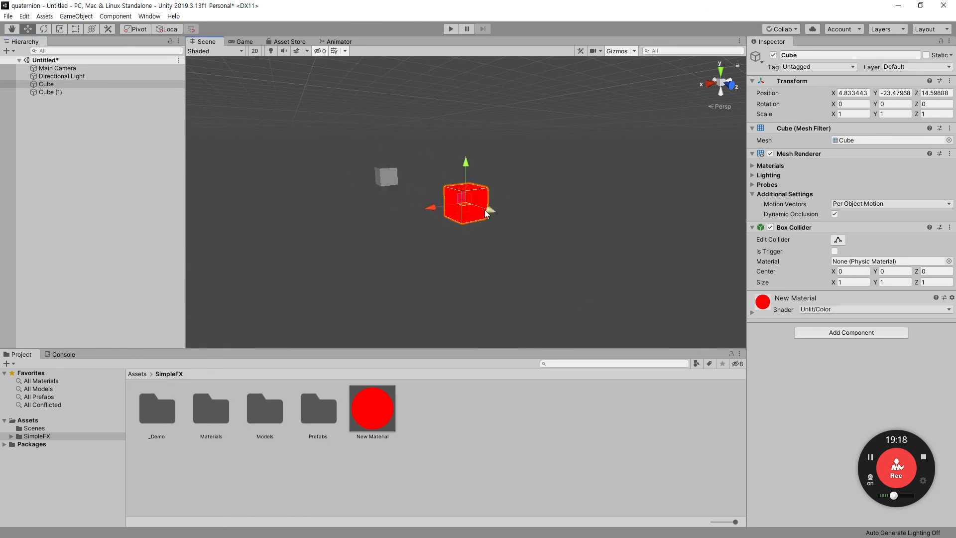
{"action": "left_click_drag", "start_coordinate": [869, 93], "coordinate": [857, 92]}
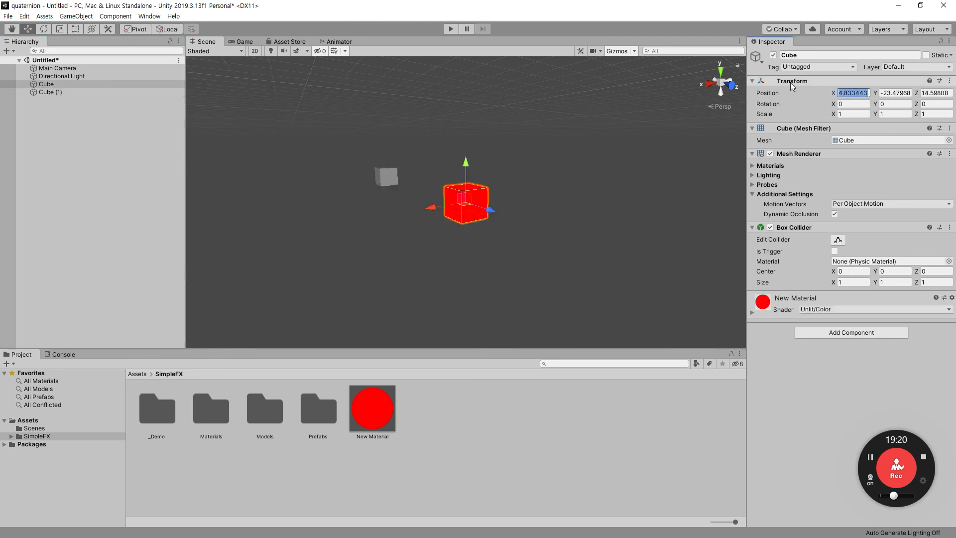
{"action": "type", "text": "0"}
{"action": "key", "text": "Tab"}
{"action": "type", "text": "0"}
{"action": "key", "text": "Tab"}
{"action": "type", "text": "0"}
Set the grey cube's position to 0, 0, 0
{"action": "left_click", "coordinate": [386, 177]}
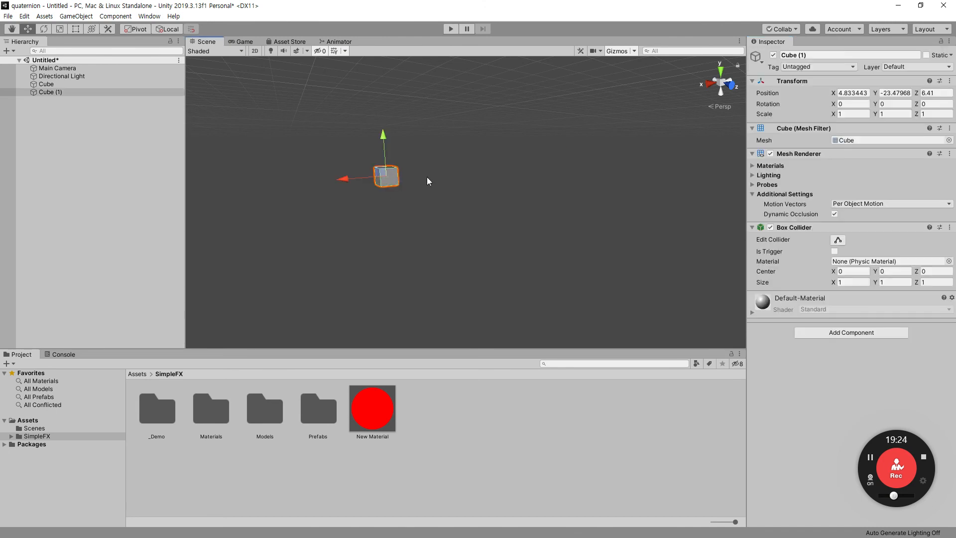
{"action": "left_click", "coordinate": [853, 92]}
{"action": "type", "text": "0"}
{"action": "key", "text": "Tab"}
{"action": "type", "text": "0"}
{"action": "key", "text": "Tab"}
{"action": "type", "text": "0"}
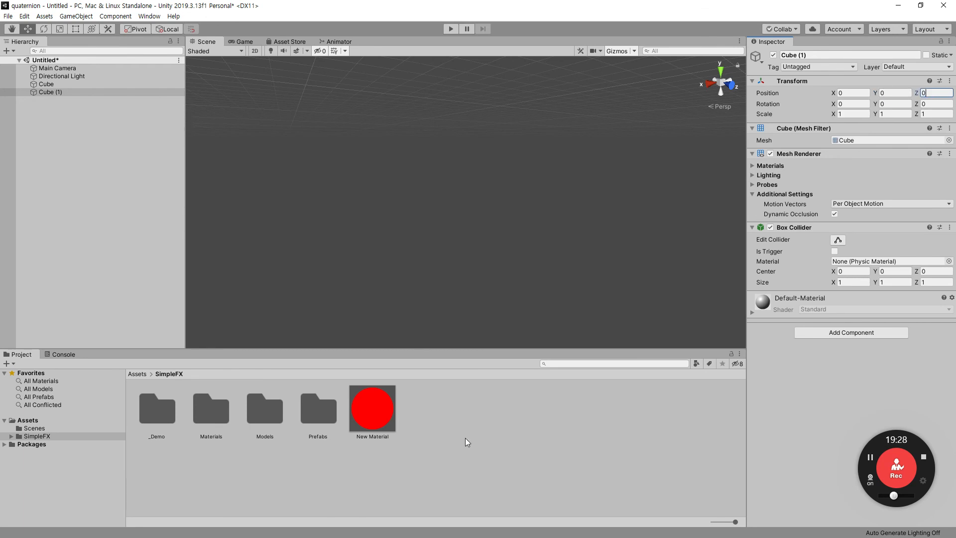
Move the red cube away from the grey cube along Z, to -4.84
{"action": "double_click", "coordinate": [55, 83]}
{"action": "scroll", "coordinate": [591, 198], "scroll_direction": "down", "scroll_amount": 7}
{"action": "left_click_drag", "start_coordinate": [498, 144], "coordinate": [417, 164], "text": "alt"}
{"action": "scroll", "coordinate": [516, 196], "scroll_direction": "down", "scroll_amount": 3}
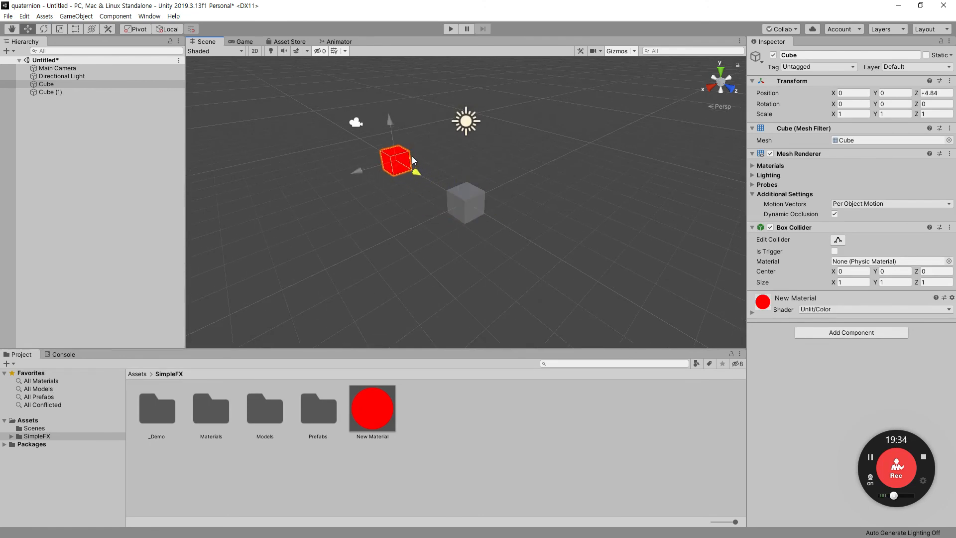
Duplicate the red material in the SimpleFX folder
{"action": "left_click", "coordinate": [463, 199]}
{"action": "right_click", "coordinate": [474, 453]}
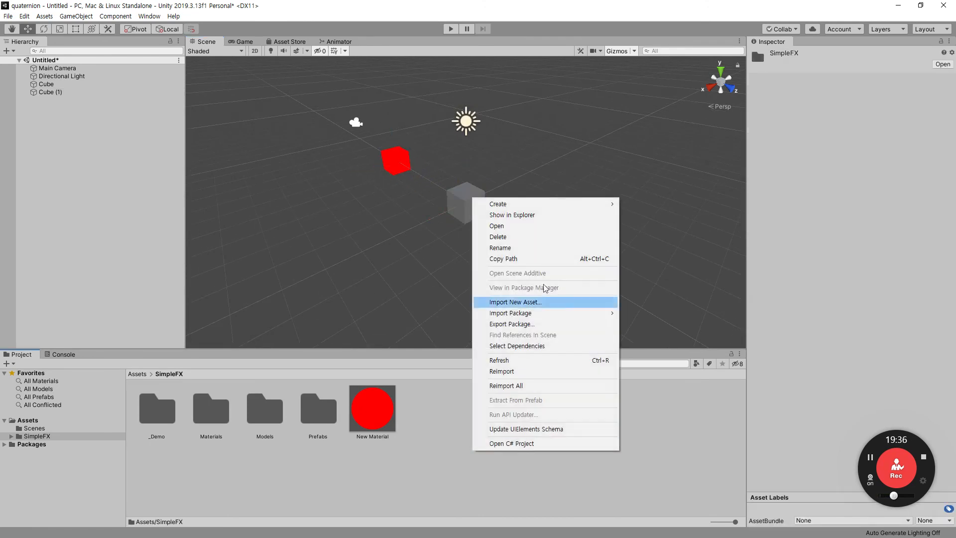
{"action": "left_click", "coordinate": [417, 420]}
{"action": "left_click", "coordinate": [386, 414]}
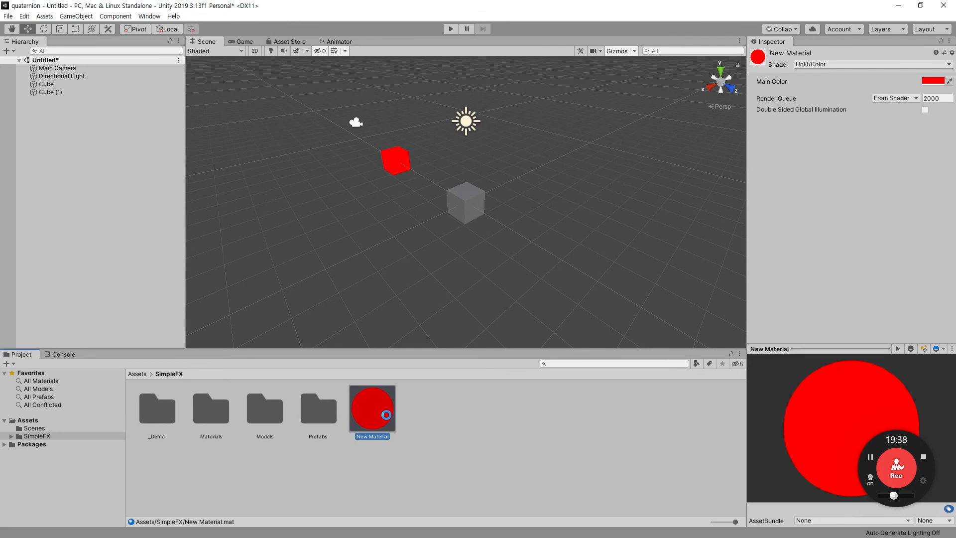
{"action": "key", "text": "ctrl+d"}
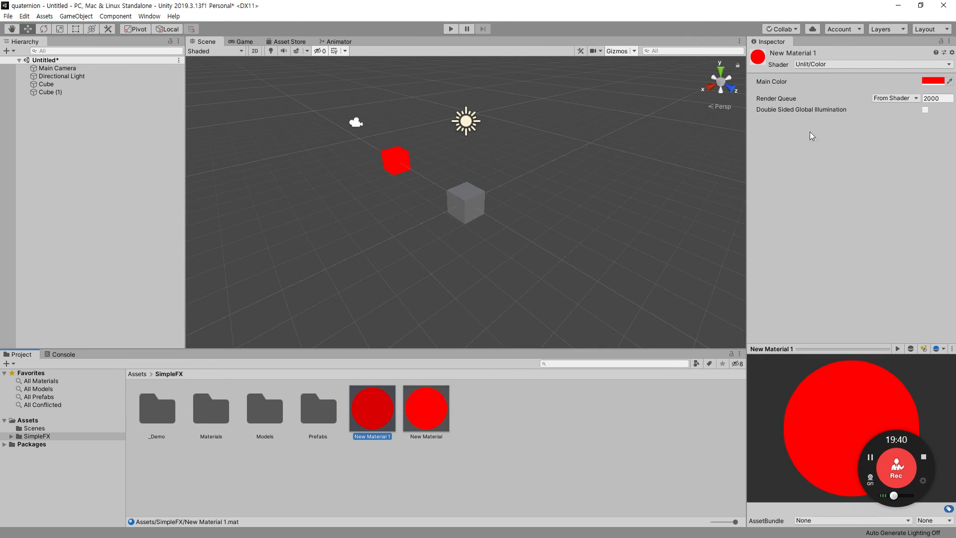
{"action": "left_click", "coordinate": [467, 470]}
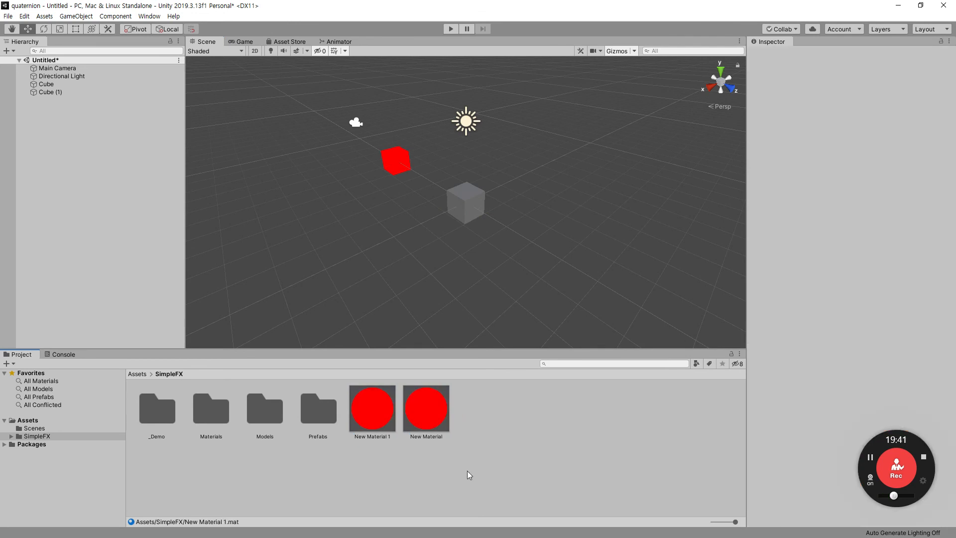
Duplicate the copied material, New Material 1, to get a further red material
{"action": "left_click", "coordinate": [419, 412]}
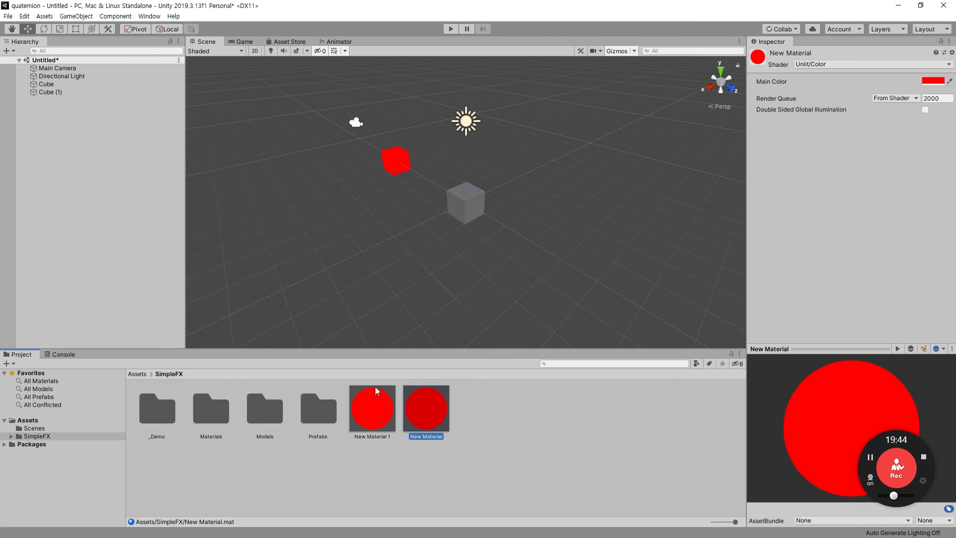
{"action": "left_click", "coordinate": [385, 419]}
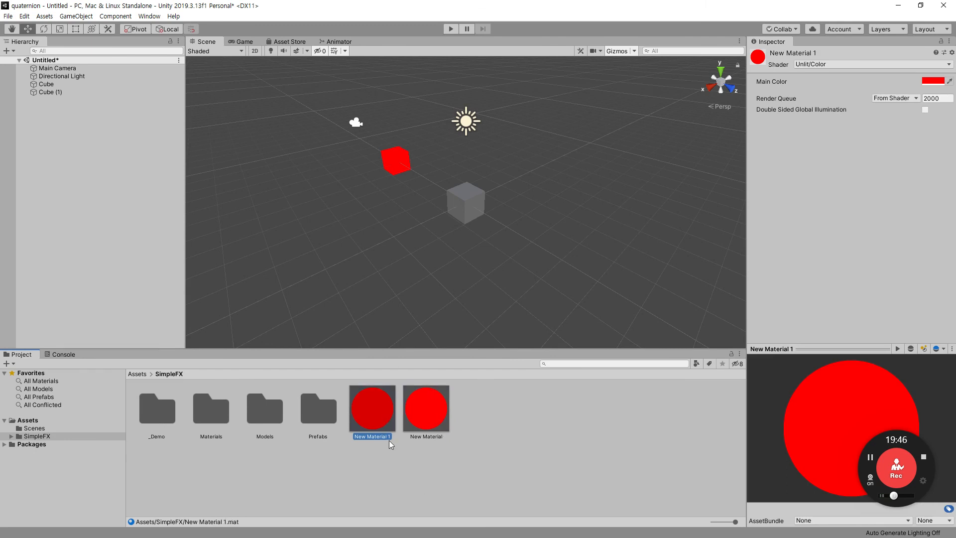
{"action": "key", "text": "ctrl+d"}
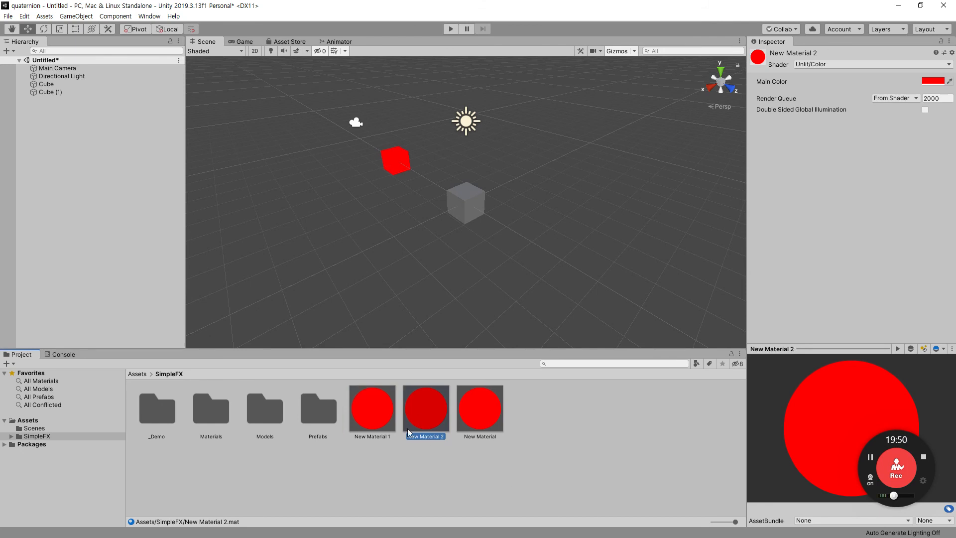
{"action": "key", "text": "Left"}
{"action": "key", "text": "ctrl+z"}
{"action": "key", "text": "ctrl+z"}
Set New Material 1's Main Color to blue (003FFF) and apply the material to the grey cube
{"action": "left_click", "coordinate": [372, 408]}
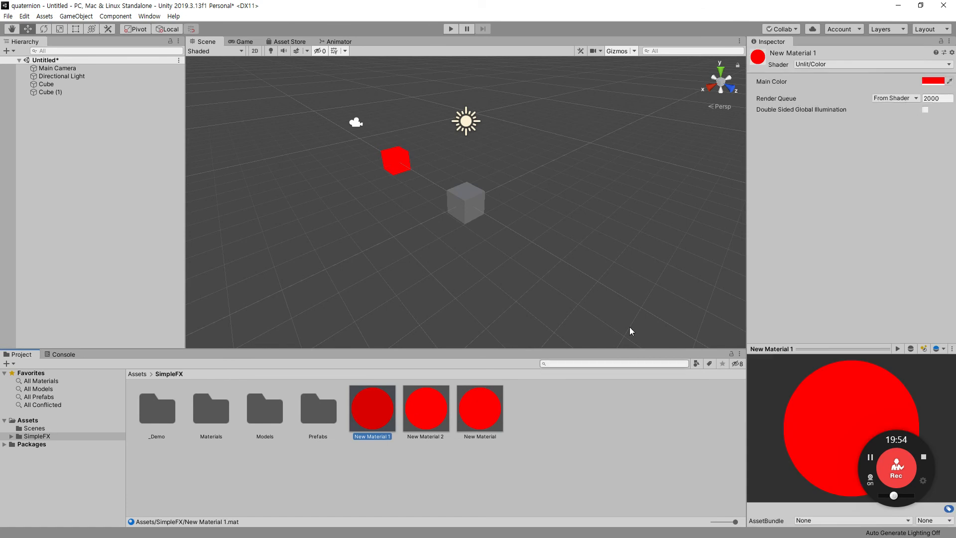
{"action": "left_click", "coordinate": [933, 80]}
{"action": "left_click", "coordinate": [543, 237]}
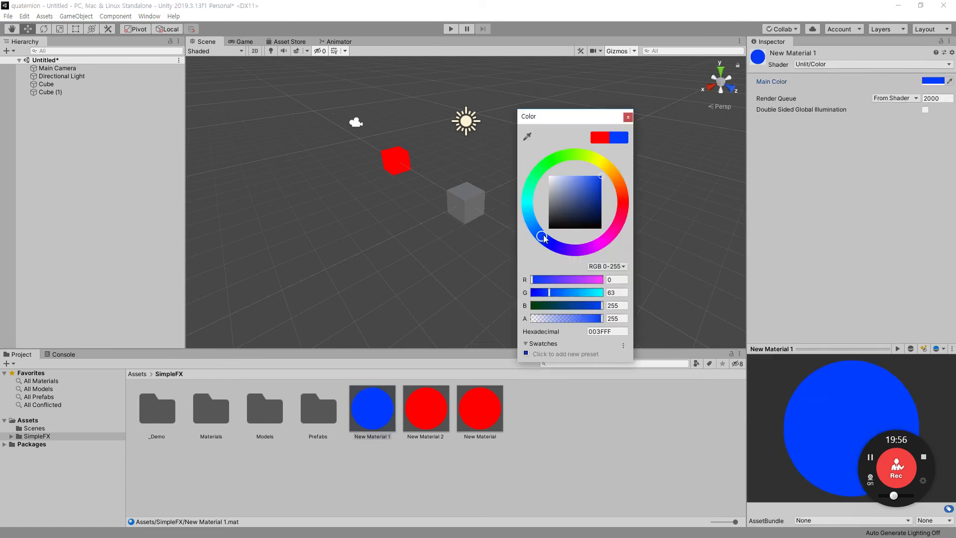
{"action": "left_click", "coordinate": [628, 117]}
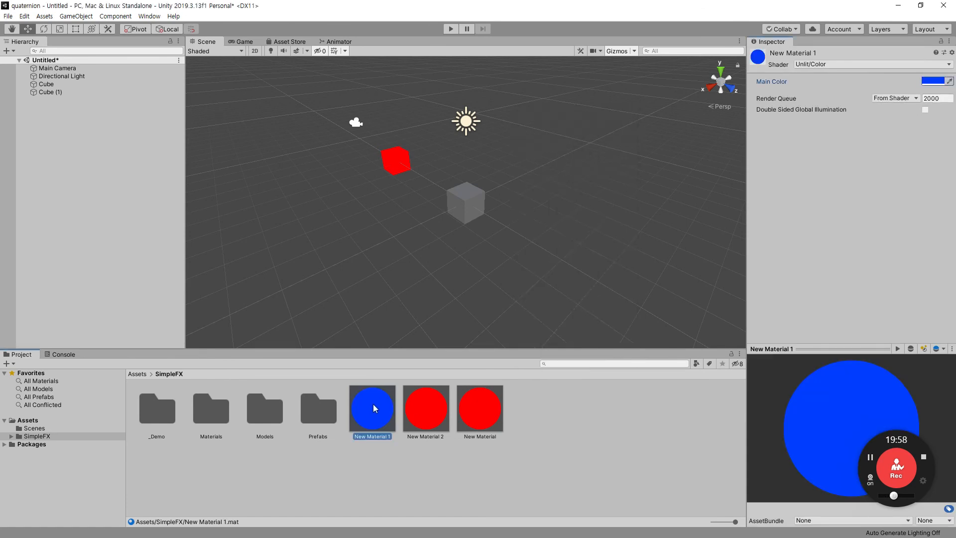
{"action": "left_click_drag", "start_coordinate": [374, 407], "coordinate": [473, 201]}
{"action": "left_click_drag", "start_coordinate": [359, 204], "coordinate": [463, 211], "text": "alt"}
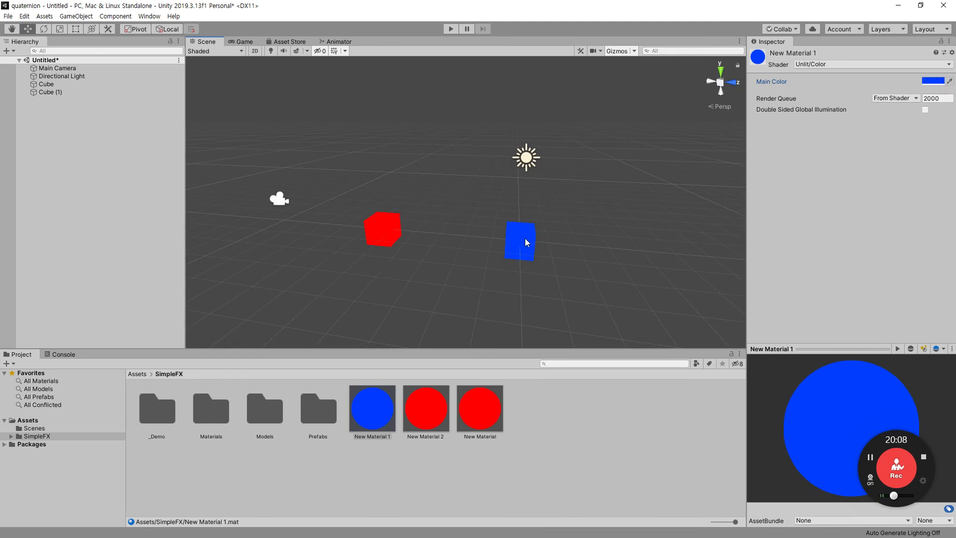
Create a C# script named lookat in the SimpleFX folder
{"action": "left_click", "coordinate": [117, 144]}
{"action": "right_click", "coordinate": [548, 412]}
{"action": "mouse_move", "coordinate": [687, 168]}
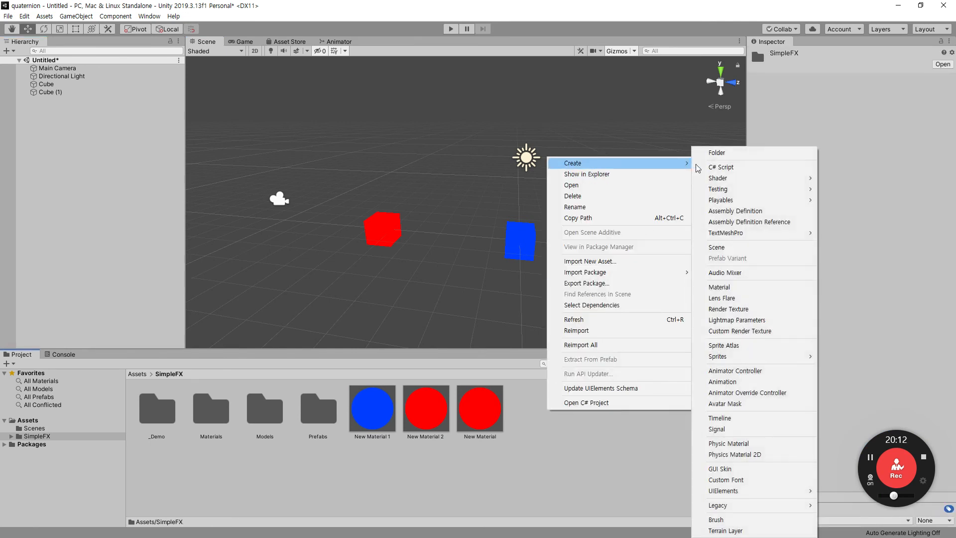
{"action": "left_click", "coordinate": [784, 168]}
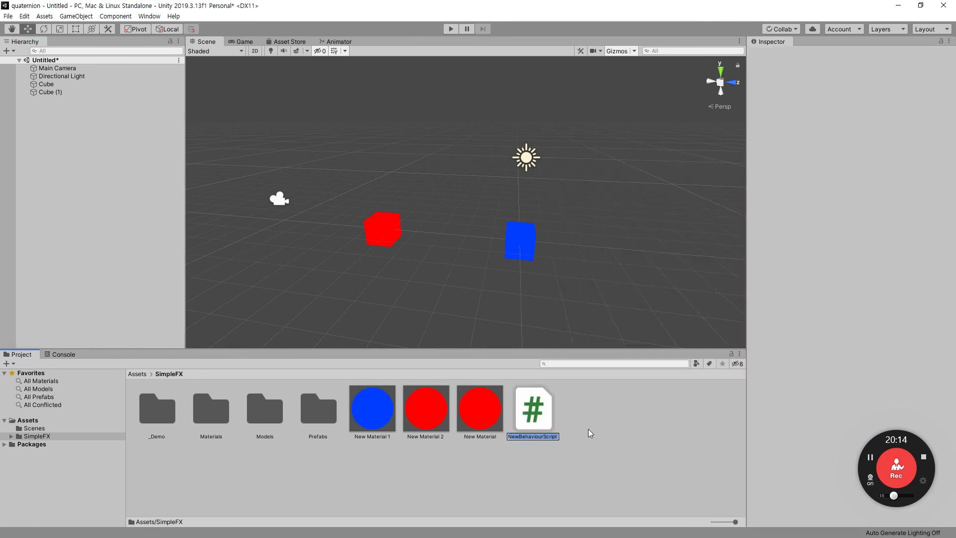
{"action": "type", "text": "lookat"}
{"action": "key", "text": "Return"}
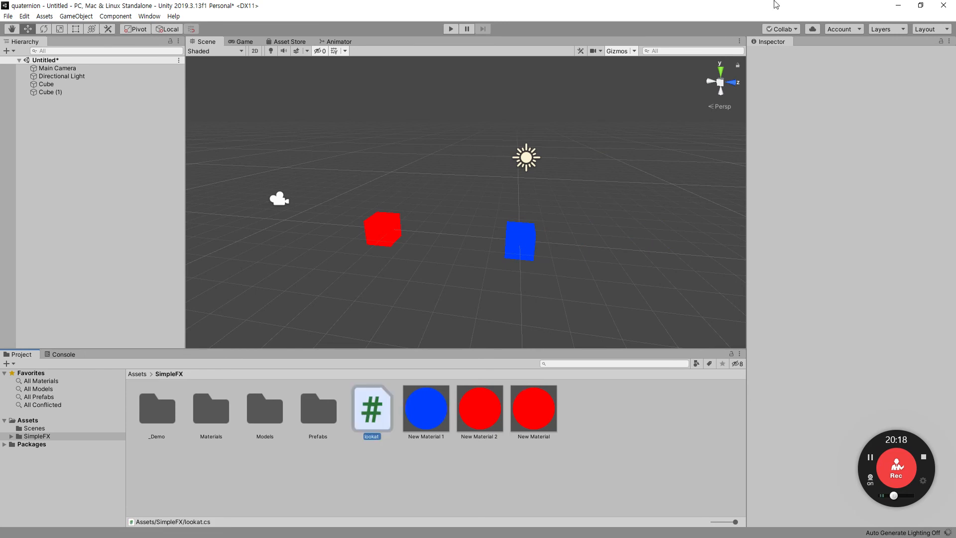
Open the lookat script in Visual Studio, maximise its window and enlarge the code text
{"action": "double_click", "coordinate": [371, 408]}
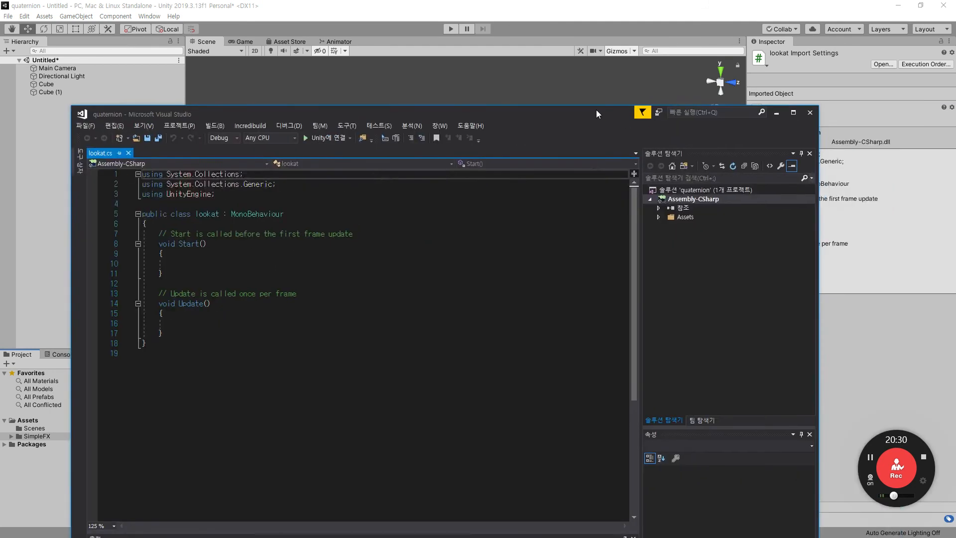
{"action": "double_click", "coordinate": [596, 110]}
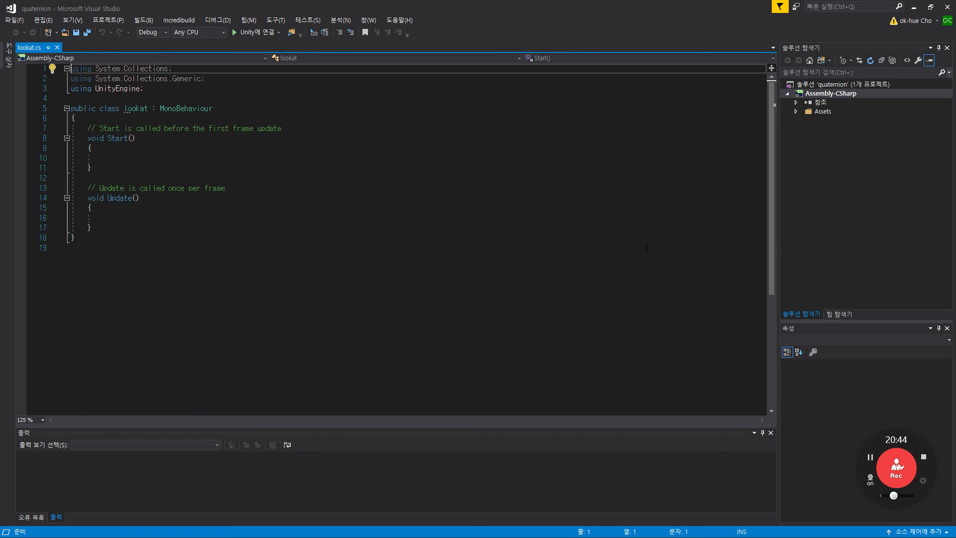
{"action": "left_click_drag", "start_coordinate": [170, 93], "coordinate": [70, 69]}
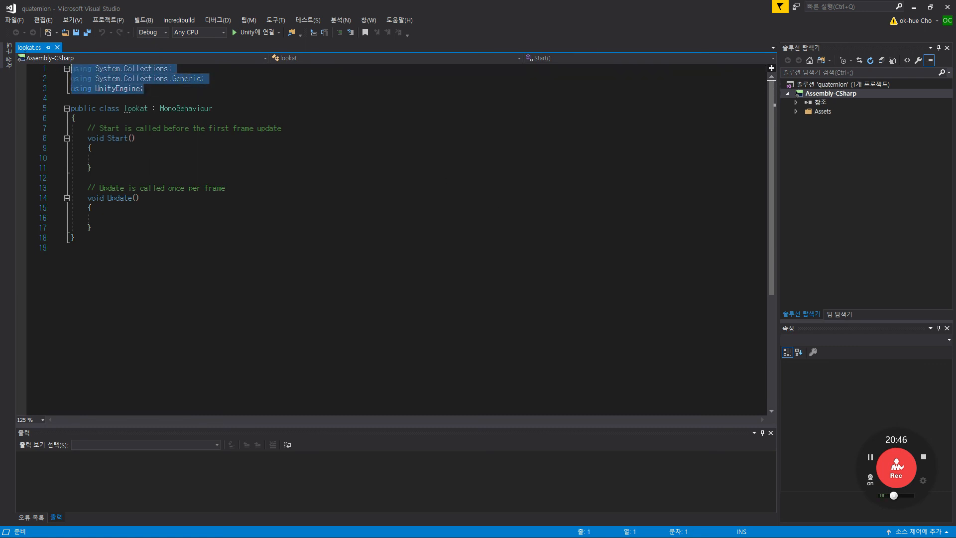
{"action": "left_click", "coordinate": [337, 205]}
{"action": "scroll", "coordinate": [340, 288], "scroll_direction": "up", "scroll_amount": 3, "text": "ctrl"}
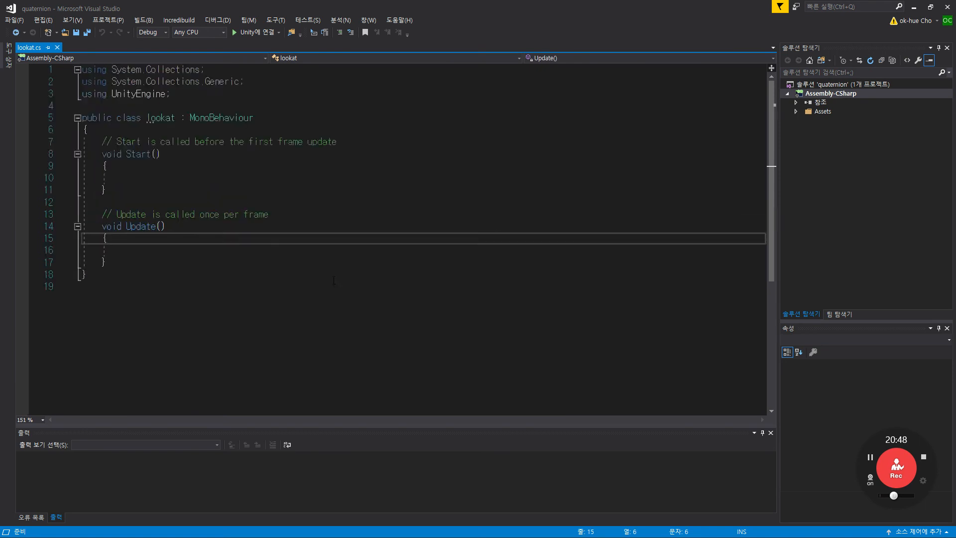
Delete the Start method from the lookat class and put blank lines in its place
{"action": "left_click_drag", "start_coordinate": [297, 206], "coordinate": [105, 163]}
{"action": "key", "text": "Delete"}
{"action": "key", "text": "Return"}
{"action": "key", "text": "Return"}
{"action": "key", "text": "Return"}
{"action": "key", "text": "Return"}
{"action": "key", "text": "Return"}
{"action": "key", "text": "Return"}
{"action": "left_click", "coordinate": [190, 177]}
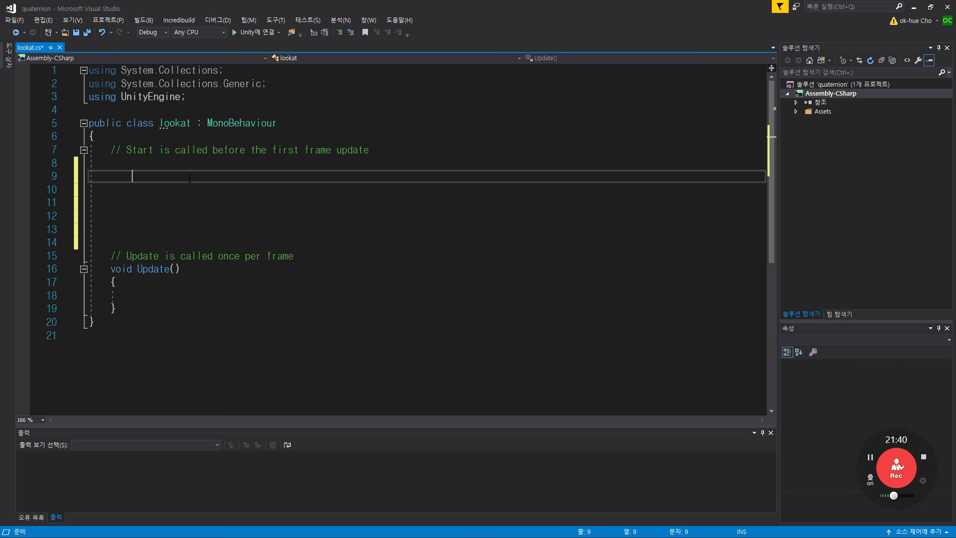
{"action": "left_click", "coordinate": [175, 203]}
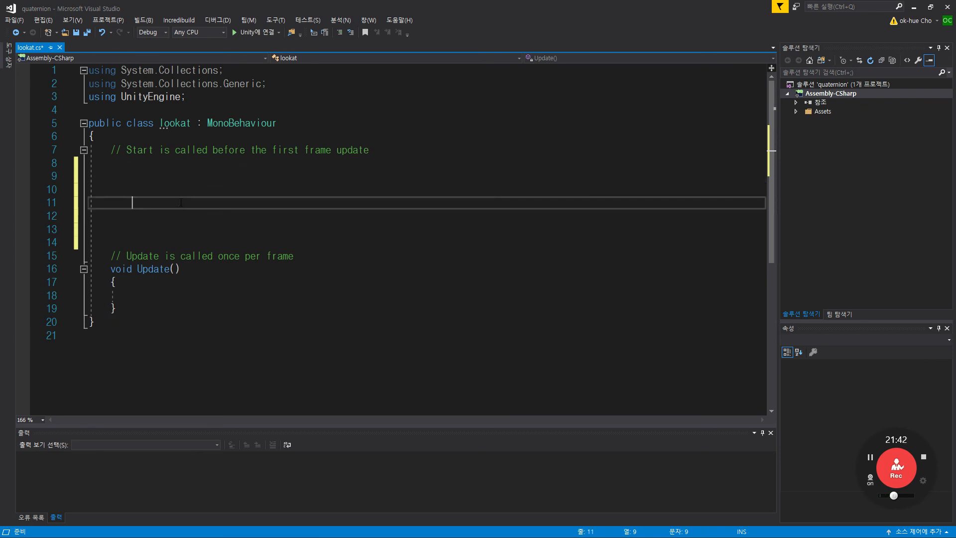
Remove the Start and Update comments from the lookat class, leaving a few blank lines above the Update method
{"action": "left_click_drag", "start_coordinate": [110, 149], "coordinate": [462, 252]}
{"action": "key", "text": "Return"}
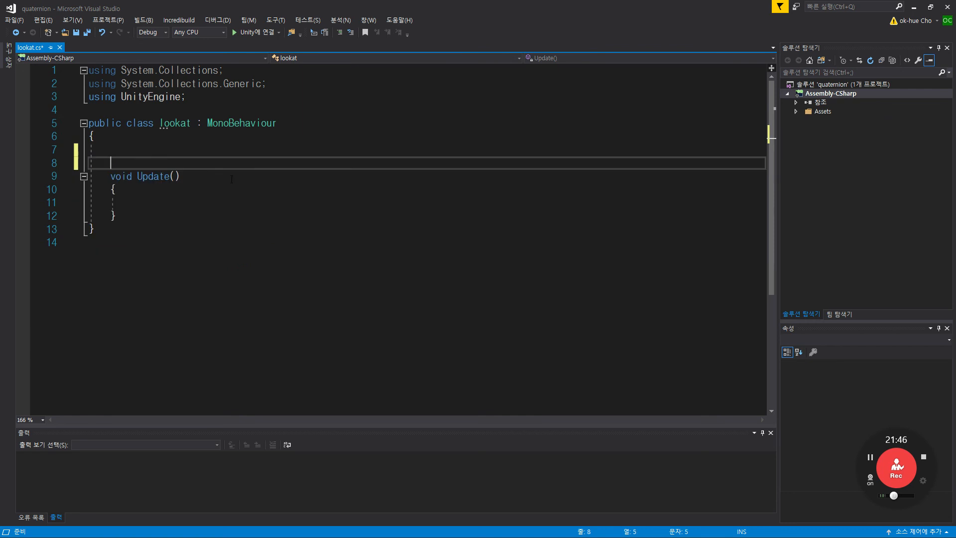
{"action": "key", "text": "Return"}
{"action": "key", "text": "Return"}
{"action": "key", "text": "Up"}
{"action": "key", "text": "Up"}
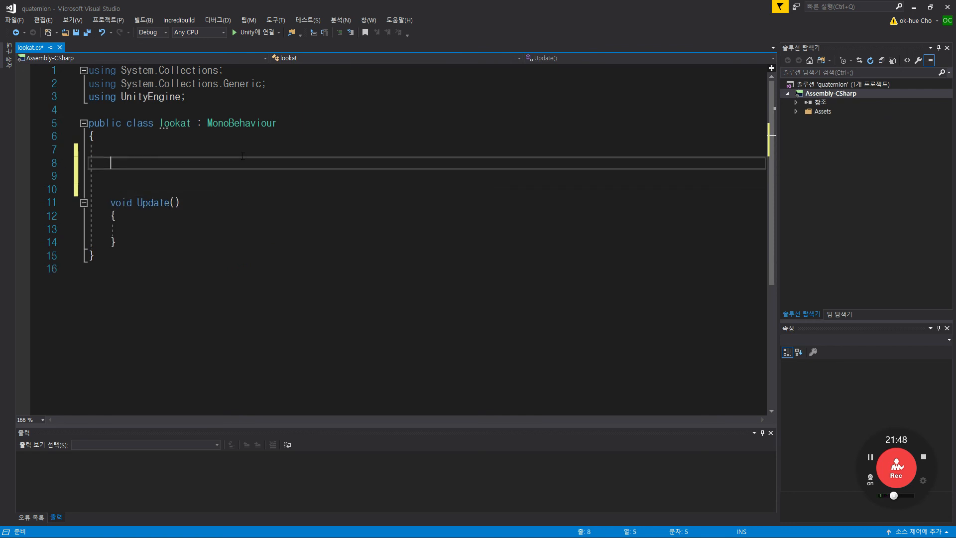
Declare a public Transform field named targetOB in the lookat class, keeping two blank lines before the Update method
{"action": "type", "text": "pu"}
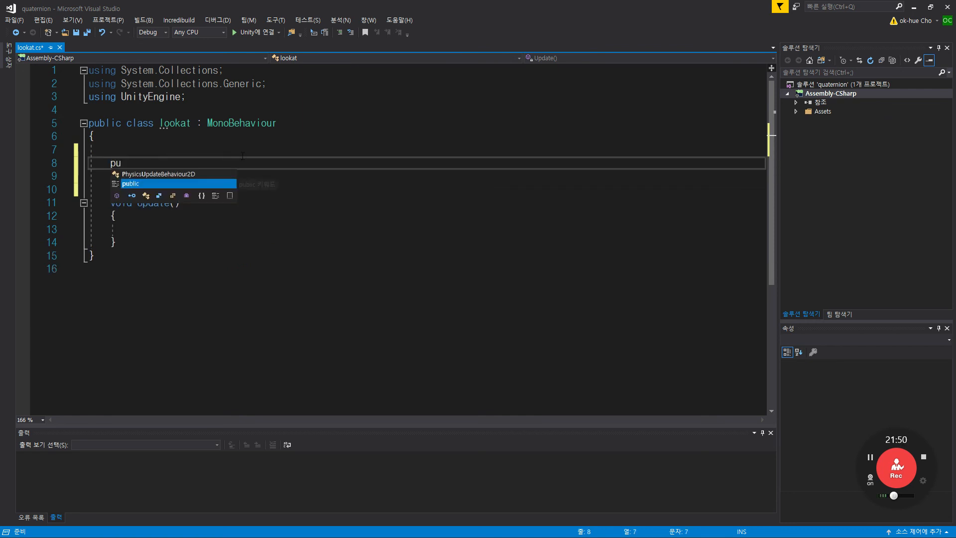
{"action": "type", "text": "blic Tra"}
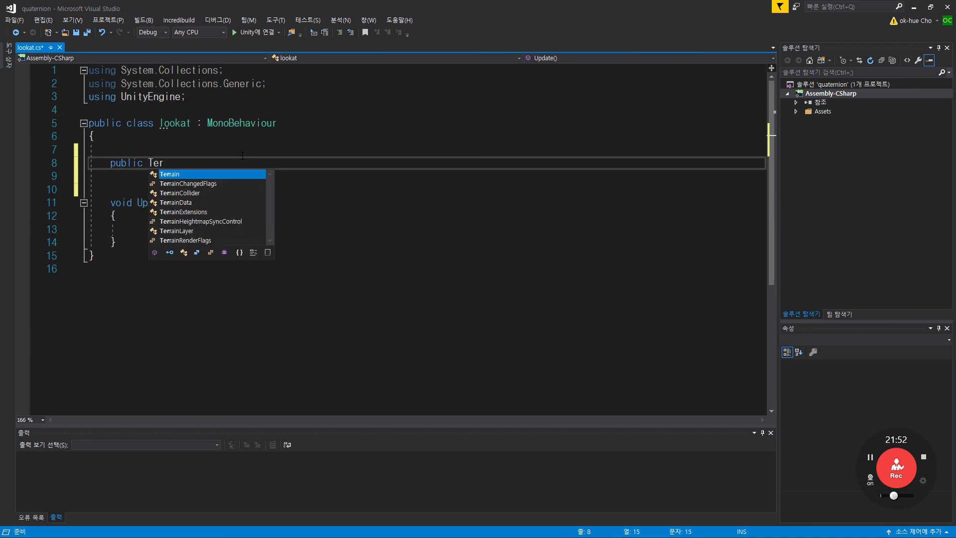
{"action": "type", "text": "n"}
{"action": "key", "text": "Tab"}
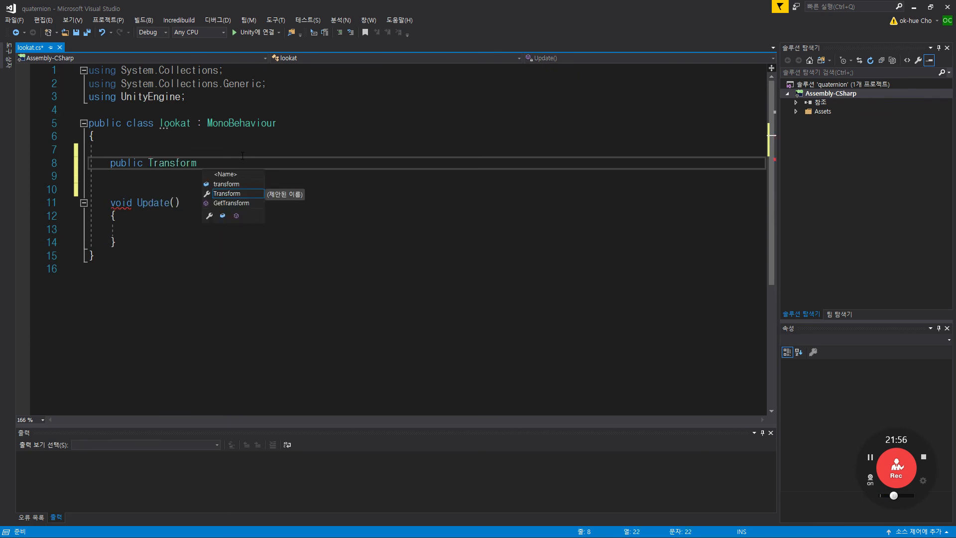
{"action": "type", "text": "targe"}
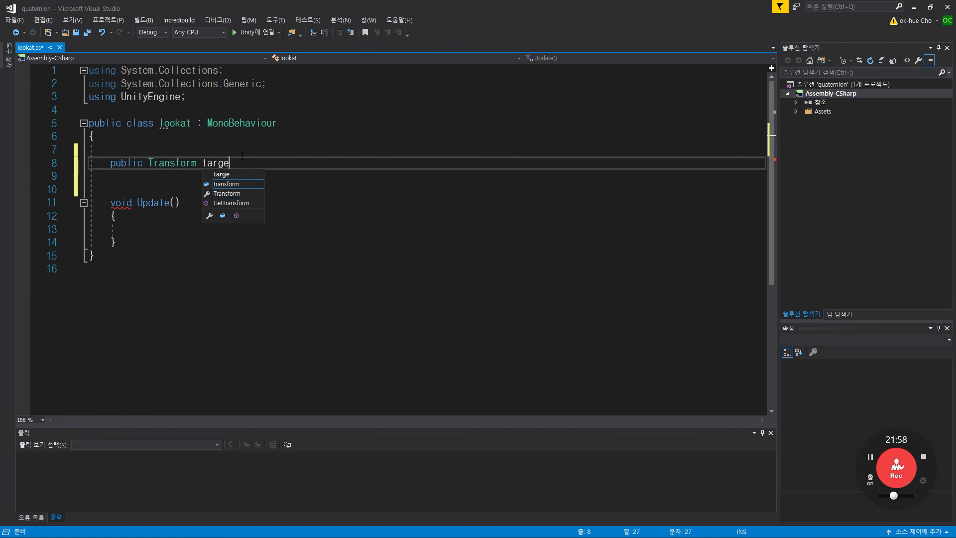
{"action": "type", "text": "tOB;"}
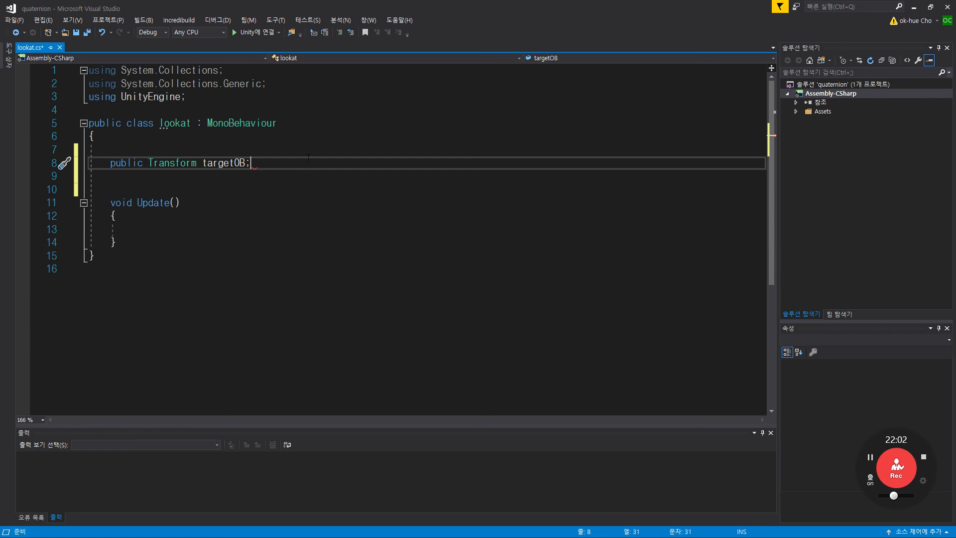
{"action": "key", "text": "Return"}
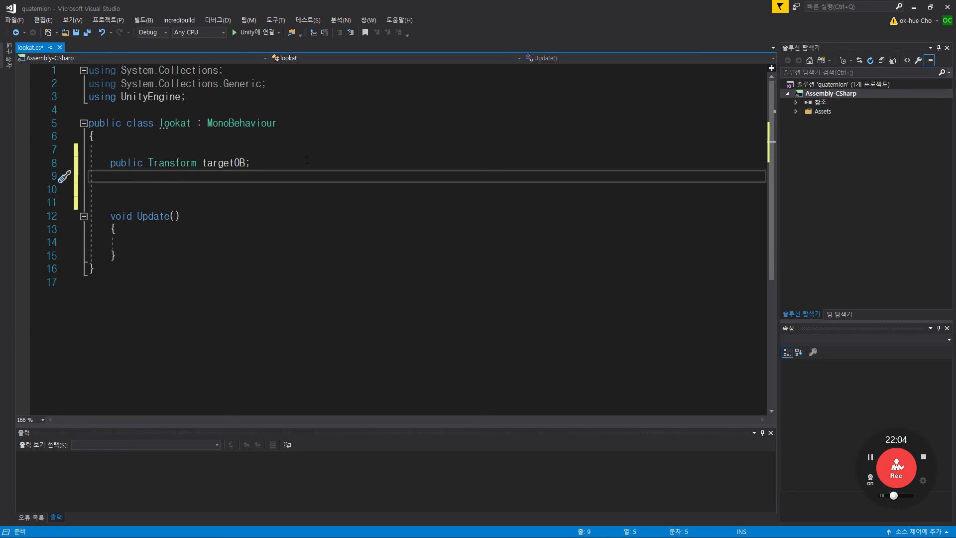
{"action": "key", "text": "Down"}
{"action": "key", "text": "Down"}
{"action": "key", "text": "BackSpace"}
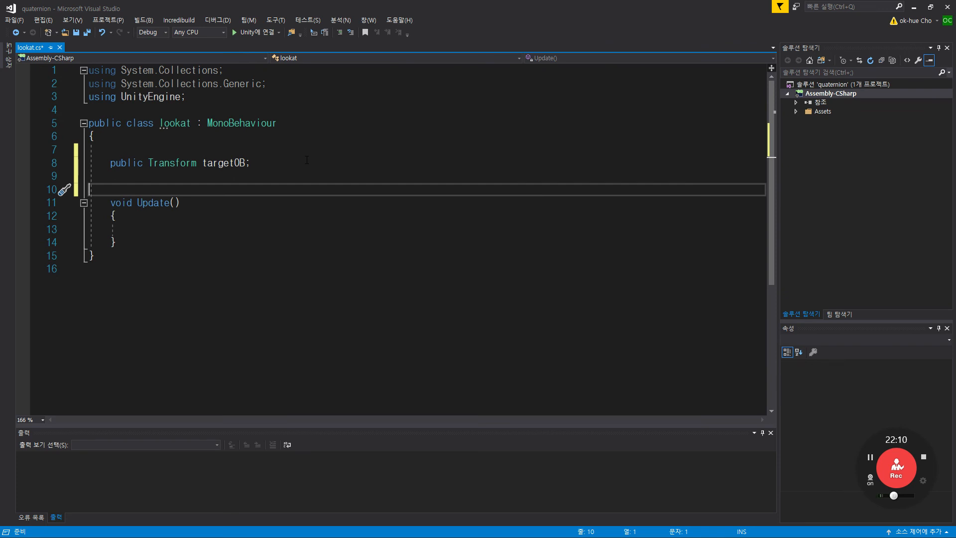
Examine the Transform type and the targetOB name in the field declaration
{"action": "double_click", "coordinate": [222, 163]}
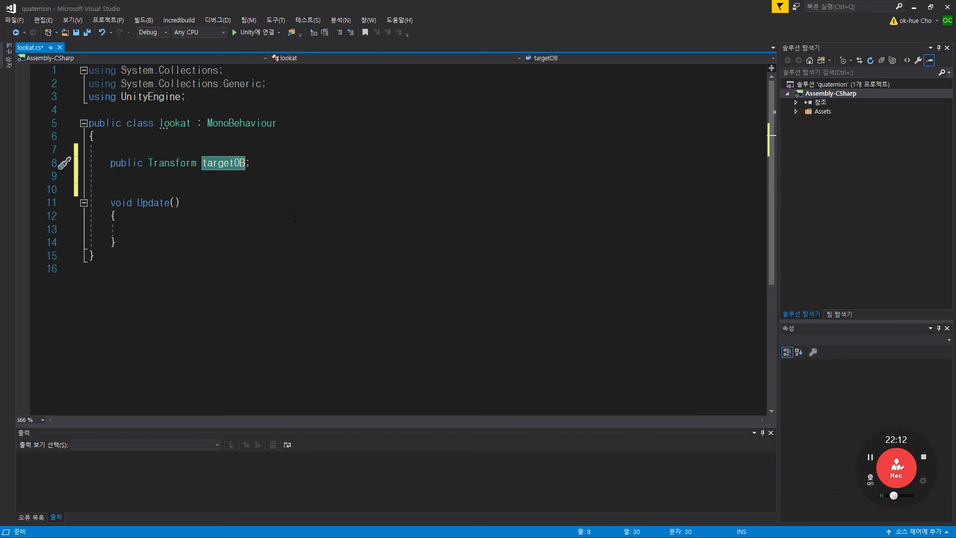
{"action": "key", "text": "Down"}
{"action": "key", "text": "Down"}
{"action": "key", "text": "Down"}
{"action": "key", "text": "Down"}
{"action": "left_click", "coordinate": [172, 163]}
{"action": "left_click", "coordinate": [318, 244]}
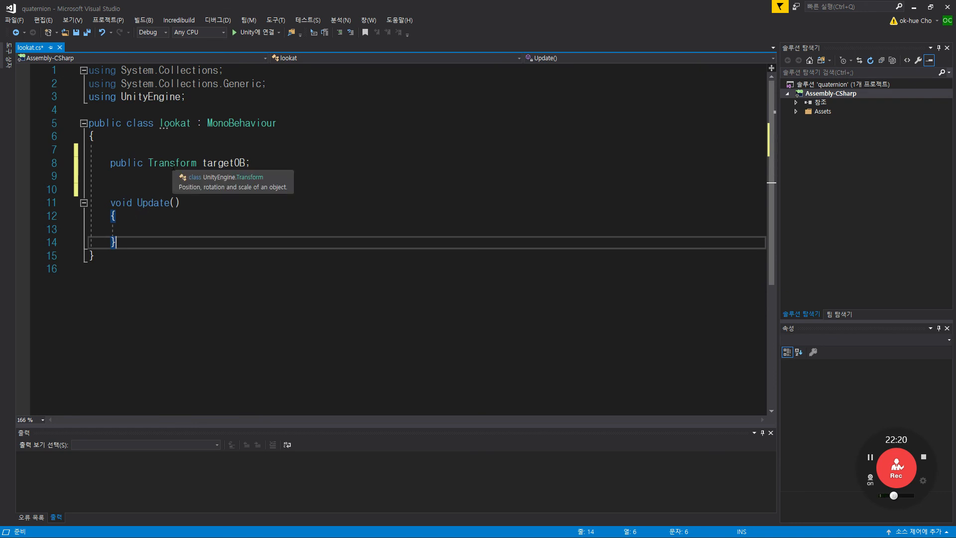
{"action": "double_click", "coordinate": [172, 163]}
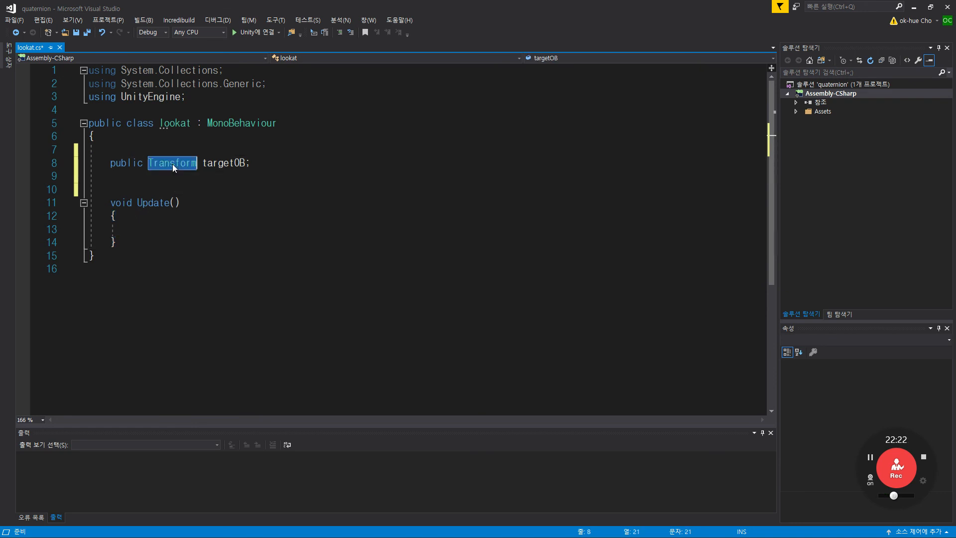
{"action": "left_click", "coordinate": [196, 188]}
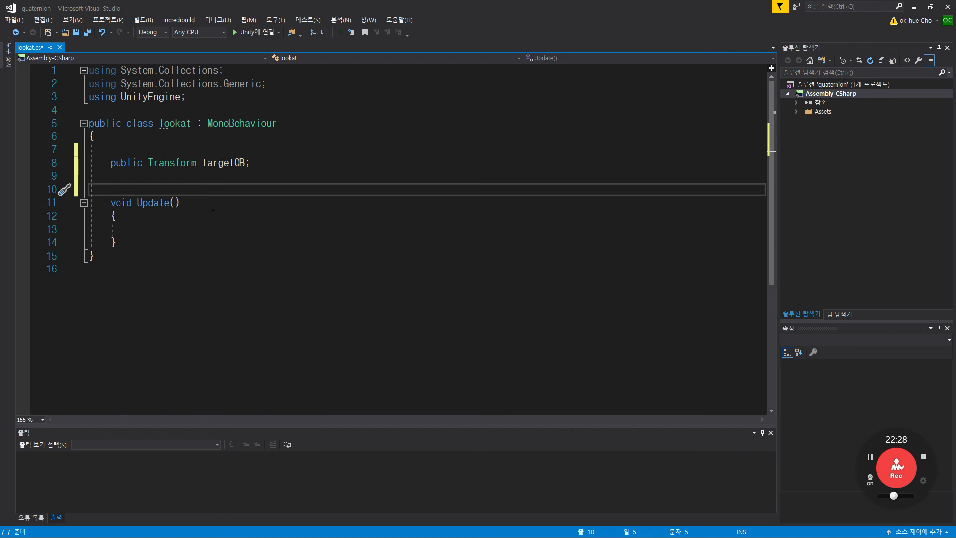
{"action": "double_click", "coordinate": [175, 163]}
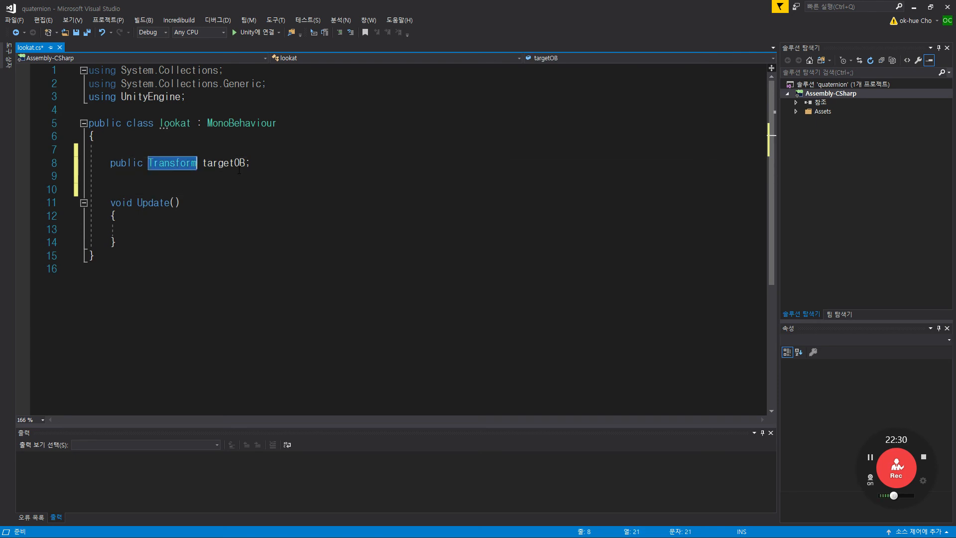
{"action": "double_click", "coordinate": [223, 163]}
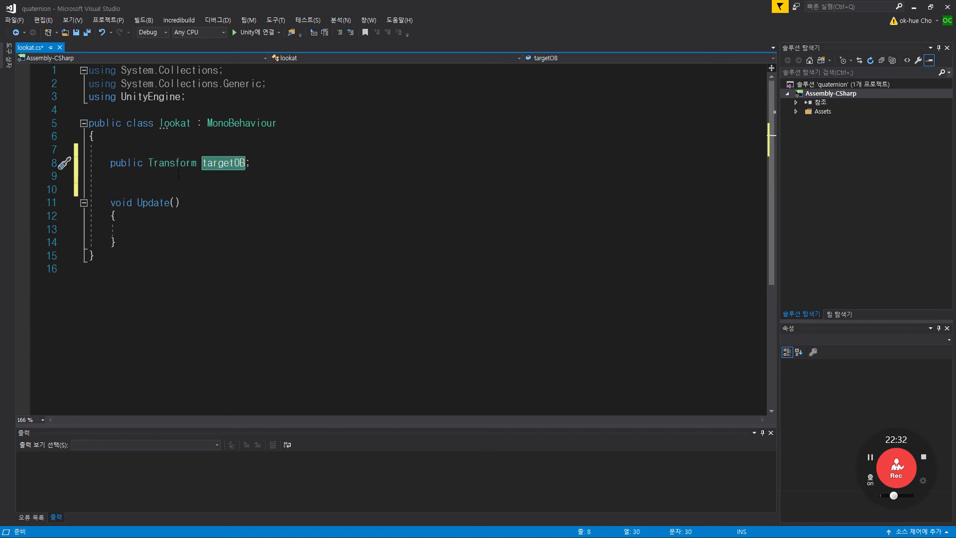
Add transform.LookAt(targetOB); inside the Update method with blank lines around it, and save the script
{"action": "left_click", "coordinate": [224, 222]}
{"action": "left_click", "coordinate": [243, 226]}
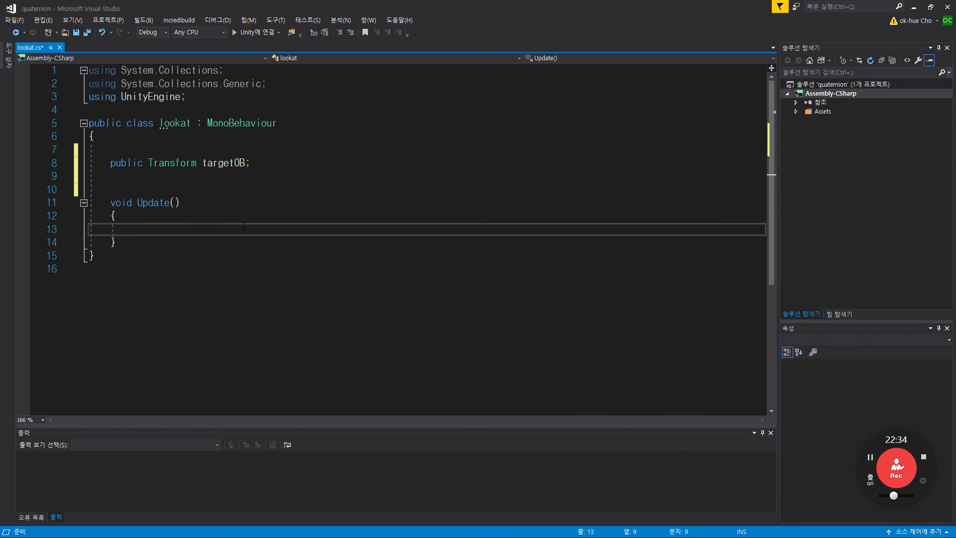
{"action": "key", "text": "Return"}
{"action": "key", "text": "Return"}
{"action": "key", "text": "Up"}
{"action": "type", "text": "transform."}
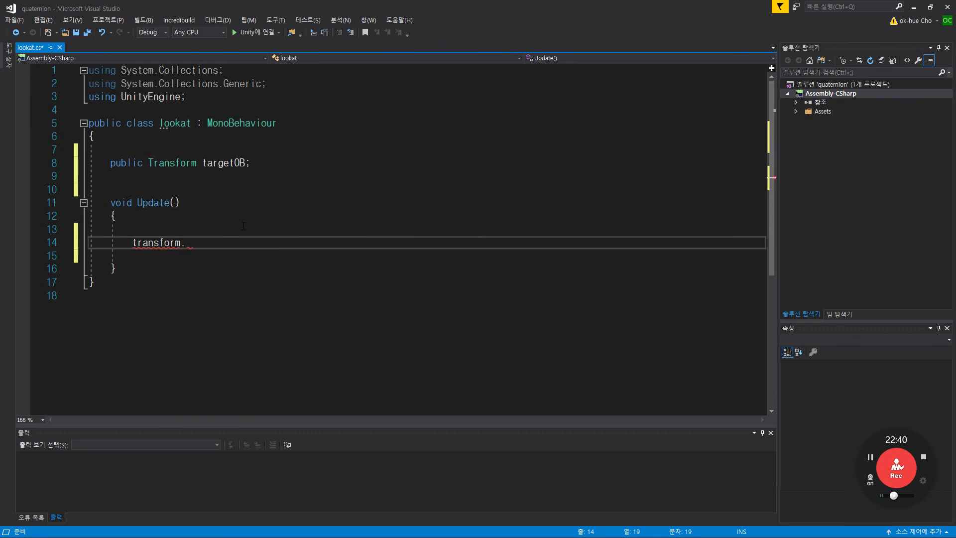
{"action": "type", "text": "LookAt()"}
{"action": "key", "text": "Left"}
{"action": "type", "text": "t"}
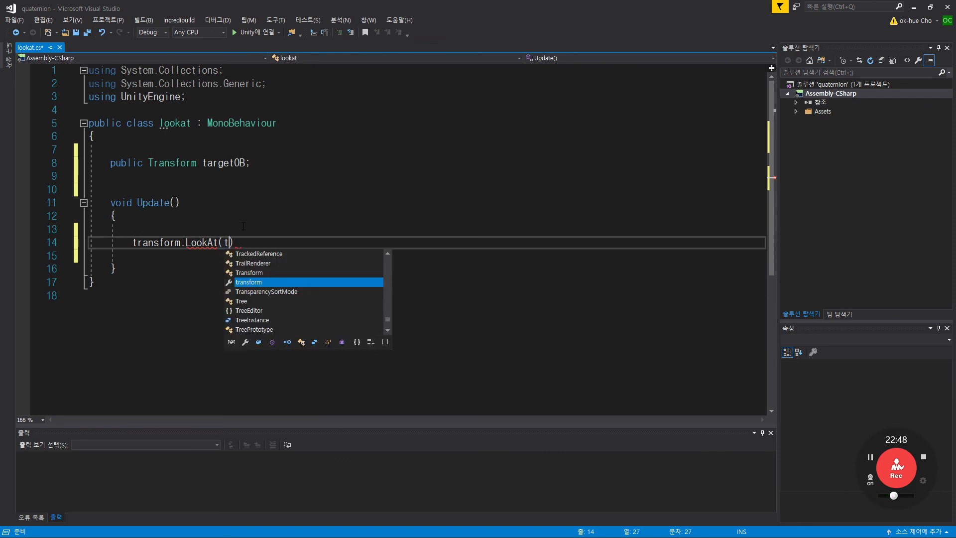
{"action": "type", "text": "a"}
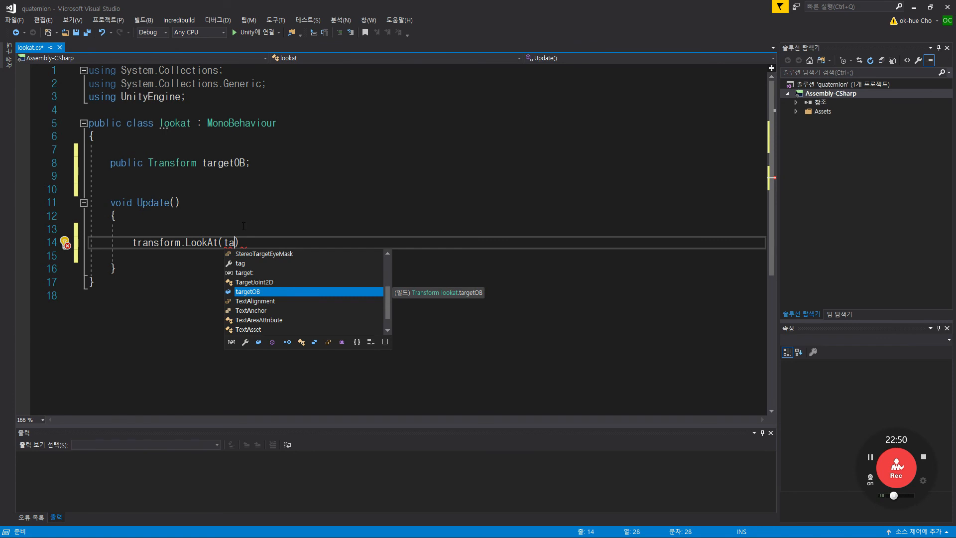
{"action": "double_click", "coordinate": [247, 291]}
{"action": "type", "text": ");"}
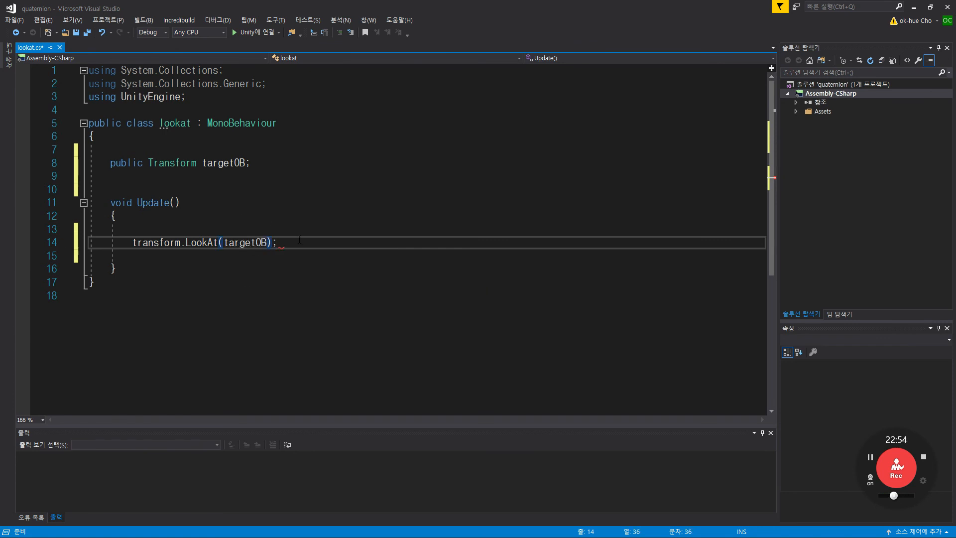
{"action": "left_click", "coordinate": [378, 307]}
{"action": "key", "text": "ctrl+s"}
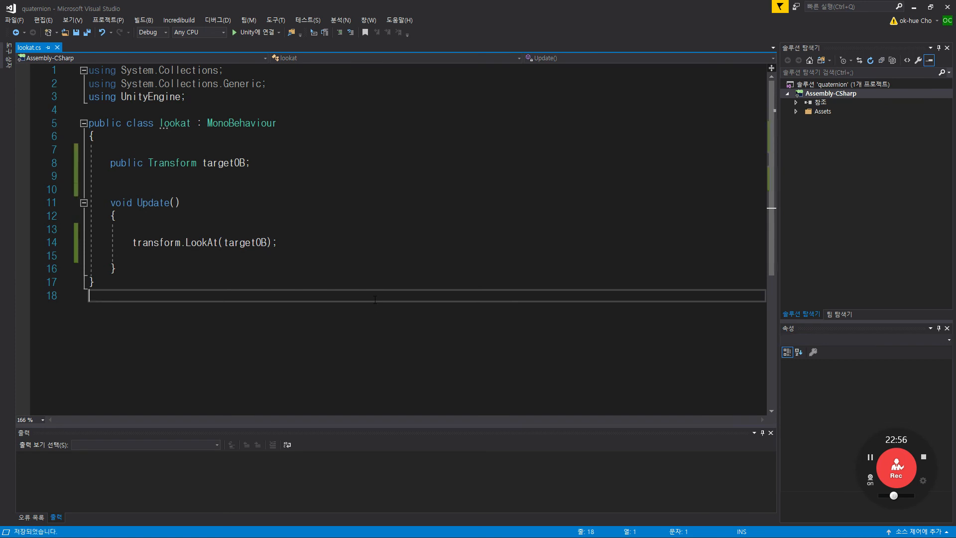
Switch to Unity, attach the lookat script to the red cube and assign Cube (1) as its Target OB
{"action": "left_click", "coordinate": [914, 8]}
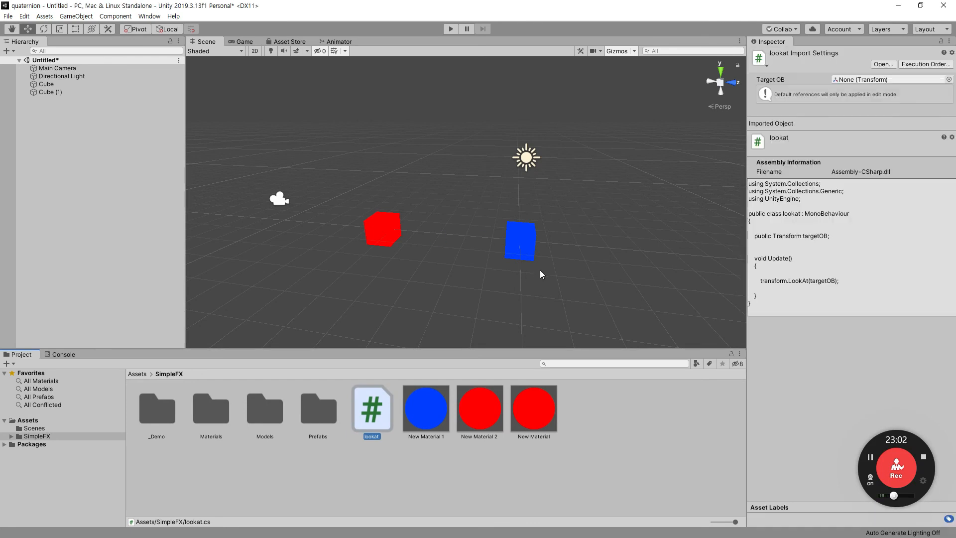
{"action": "left_click_drag", "start_coordinate": [375, 412], "coordinate": [388, 237]}
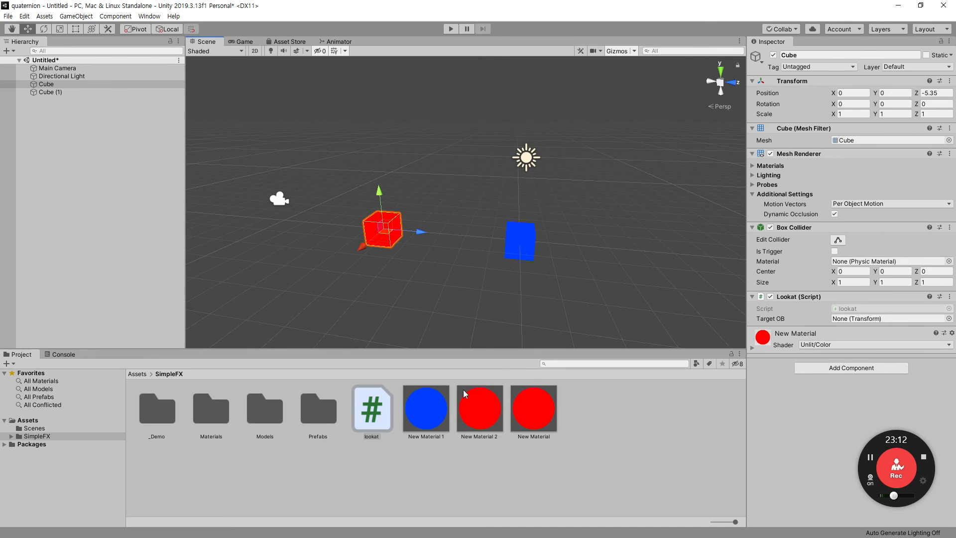
{"action": "left_click_drag", "start_coordinate": [51, 95], "coordinate": [864, 324]}
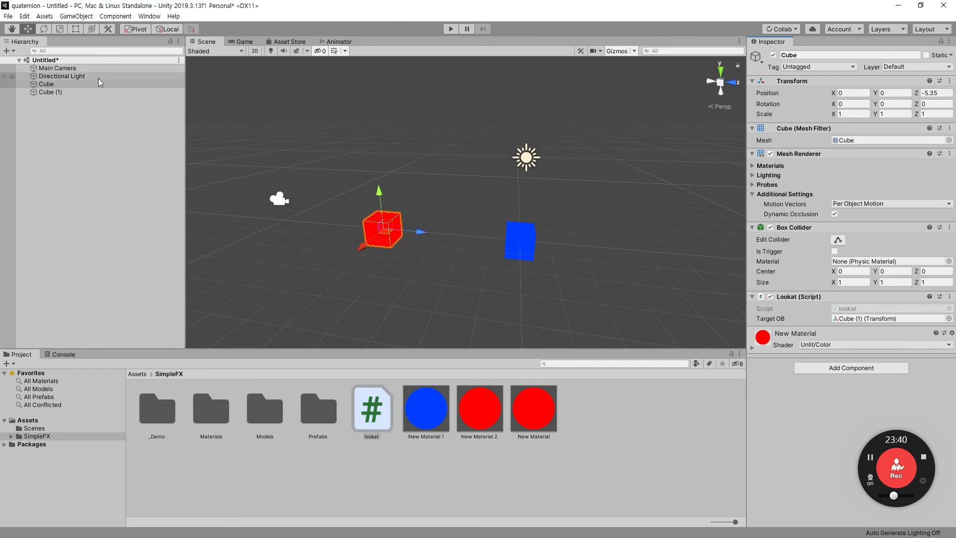
Align the Main Camera with the current Scene view and run the scene with the Scene view in front
{"action": "left_click", "coordinate": [68, 68]}
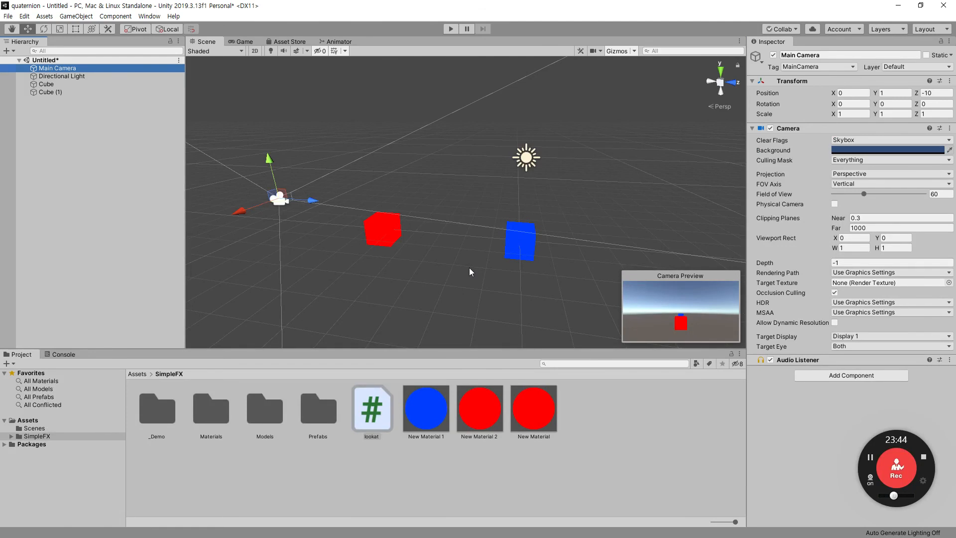
{"action": "key", "text": "ctrl+shift+f"}
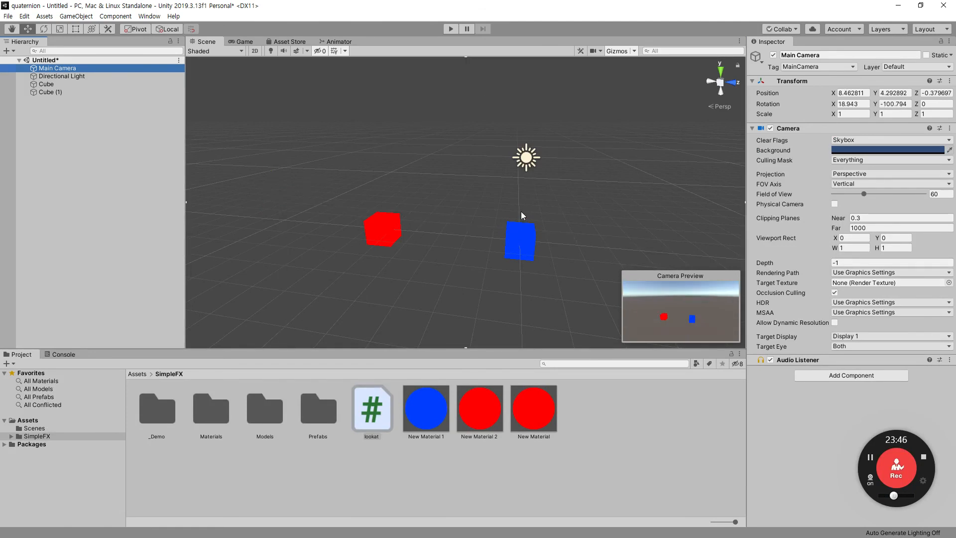
{"action": "left_click", "coordinate": [447, 29]}
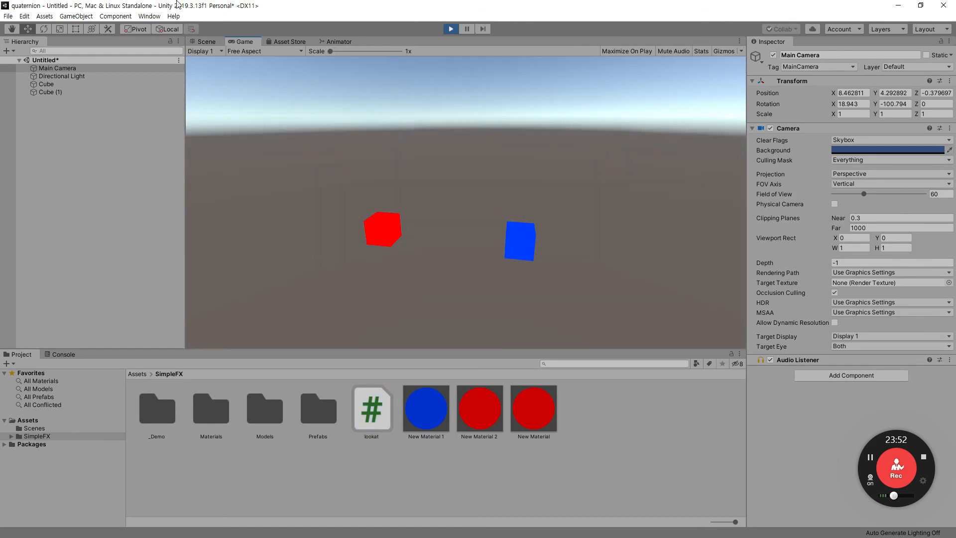
{"action": "left_click", "coordinate": [205, 42]}
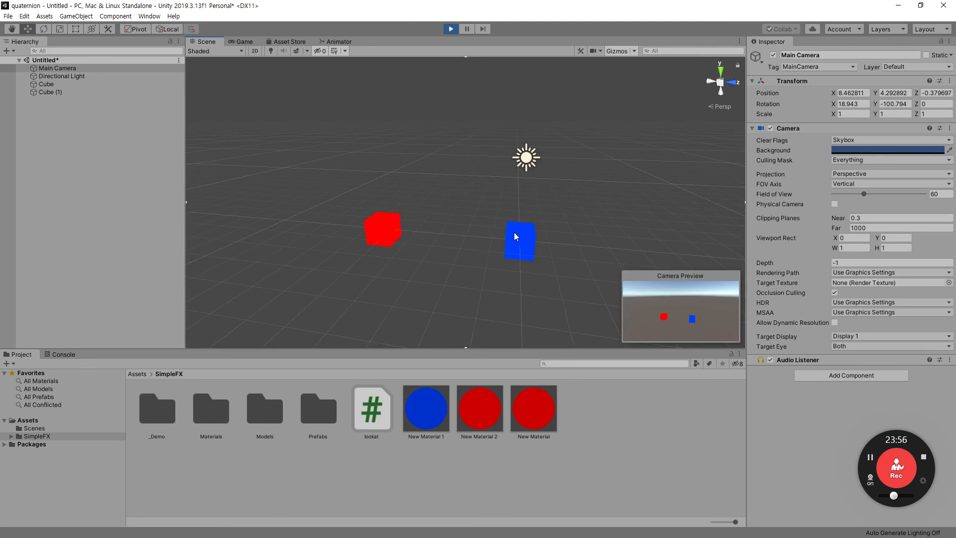
Move the blue cube sideways and vertically in play mode, try rotating it, and undo back to Y position 0
{"action": "left_click", "coordinate": [528, 245]}
{"action": "left_click_drag", "start_coordinate": [525, 253], "coordinate": [567, 219]}
{"action": "left_click_drag", "start_coordinate": [528, 176], "coordinate": [528, 205]}
{"action": "key", "text": "e"}
{"action": "left_click_drag", "start_coordinate": [536, 253], "coordinate": [563, 258]}
{"action": "key", "text": "ctrl+z"}
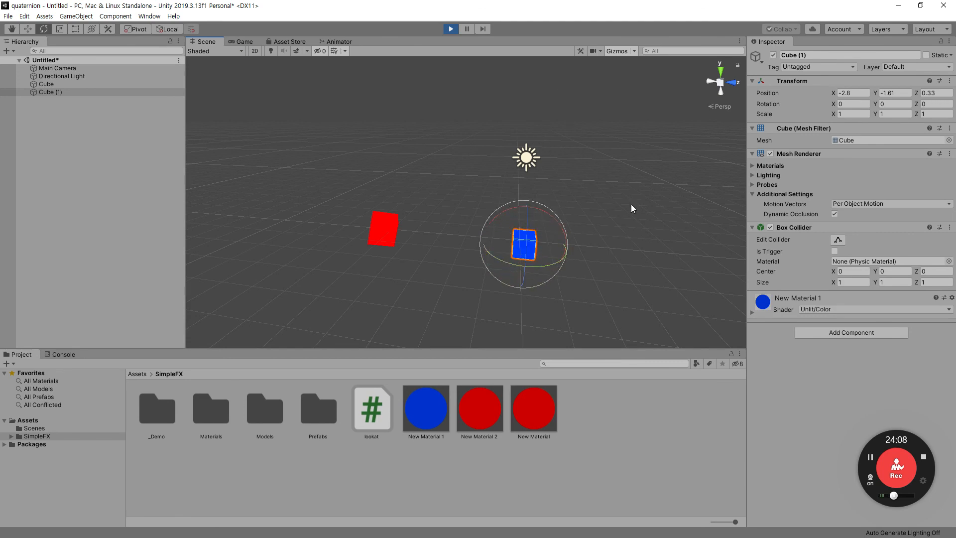
{"action": "key", "text": "ctrl+z"}
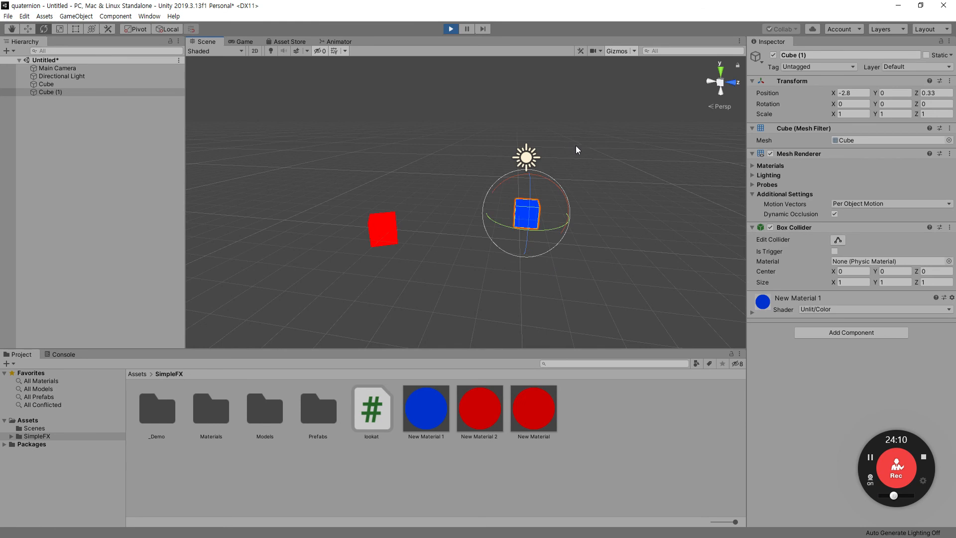
Move the blue cube around both sides of the red cube to test LookAt, ending at about X -8.7, Y -1.91, Z 3.93
{"action": "key", "text": "w"}
{"action": "left_click_drag", "start_coordinate": [570, 219], "coordinate": [646, 217]}
{"action": "left_click_drag", "start_coordinate": [604, 178], "coordinate": [224, 198]}
{"action": "left_click_drag", "start_coordinate": [280, 183], "coordinate": [366, 199]}
{"action": "left_click", "coordinate": [264, 188]}
{"action": "mouse_move", "coordinate": [306, 205]}
{"action": "left_mouse_down"}
{"action": "mouse_move", "coordinate": [260, 252]}
{"action": "mouse_move", "coordinate": [202, 262]}
{"action": "mouse_move", "coordinate": [247, 216]}
{"action": "mouse_move", "coordinate": [306, 242]}
{"action": "mouse_move", "coordinate": [302, 203]}
{"action": "left_mouse_up"}
{"action": "left_click_drag", "start_coordinate": [309, 255], "coordinate": [619, 165]}
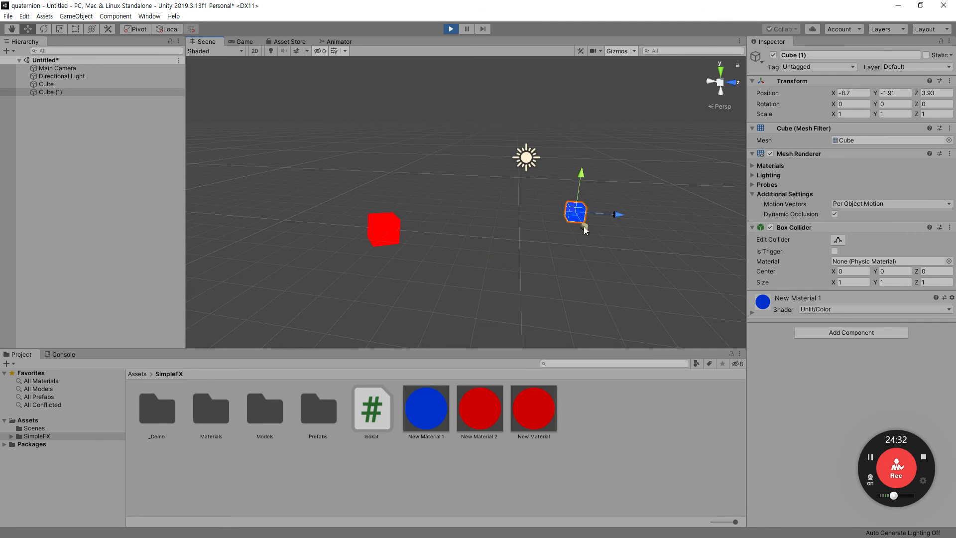
Inspect the red cube's rotation values during play and stop play mode
{"action": "left_click", "coordinate": [390, 236]}
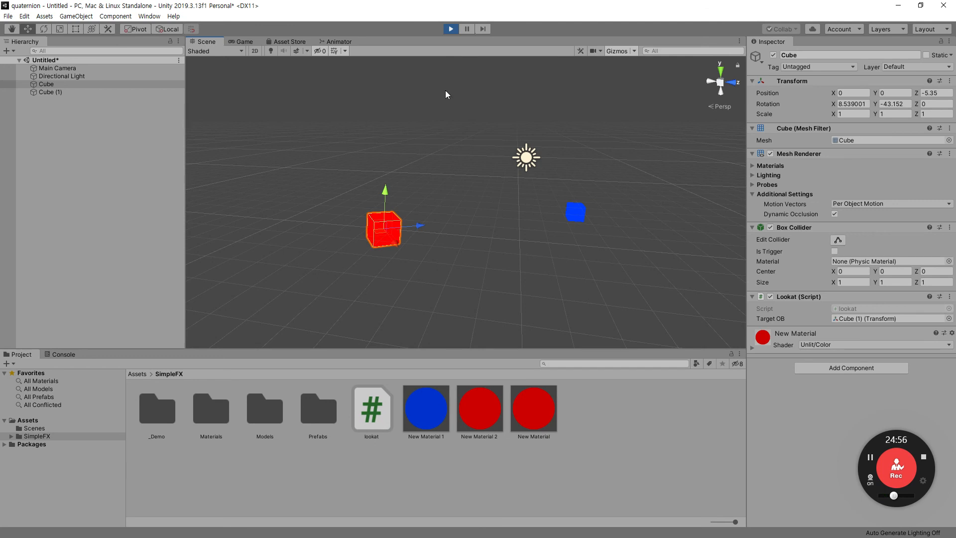
{"action": "left_click", "coordinate": [451, 28]}
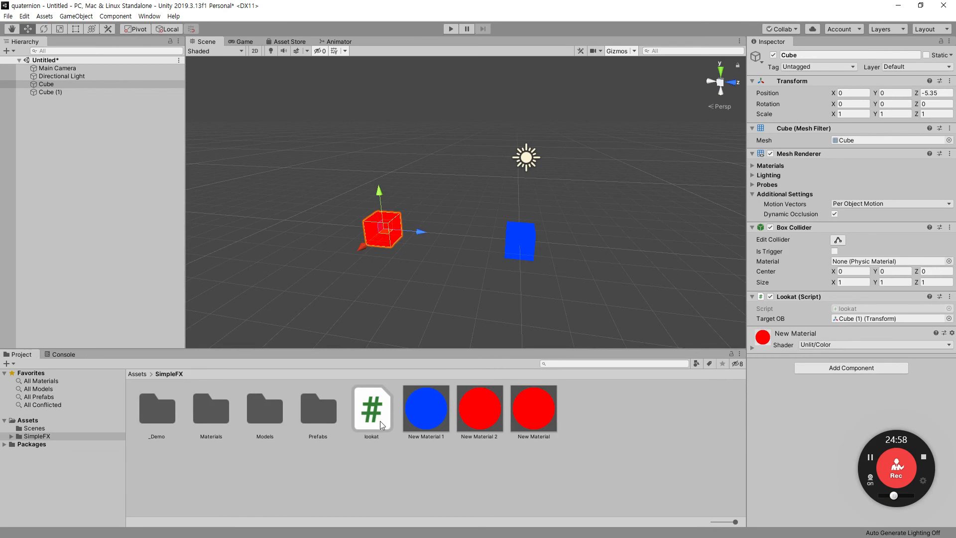
Review the lookat script's code and the red cube's Lookat component in the SimpleFX project
{"action": "left_click", "coordinate": [381, 421]}
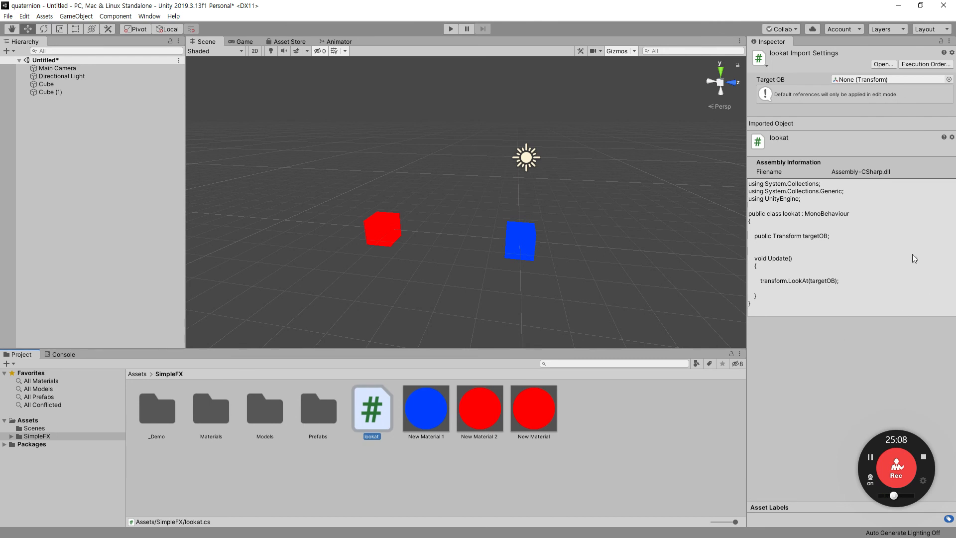
{"action": "left_click", "coordinate": [145, 183]}
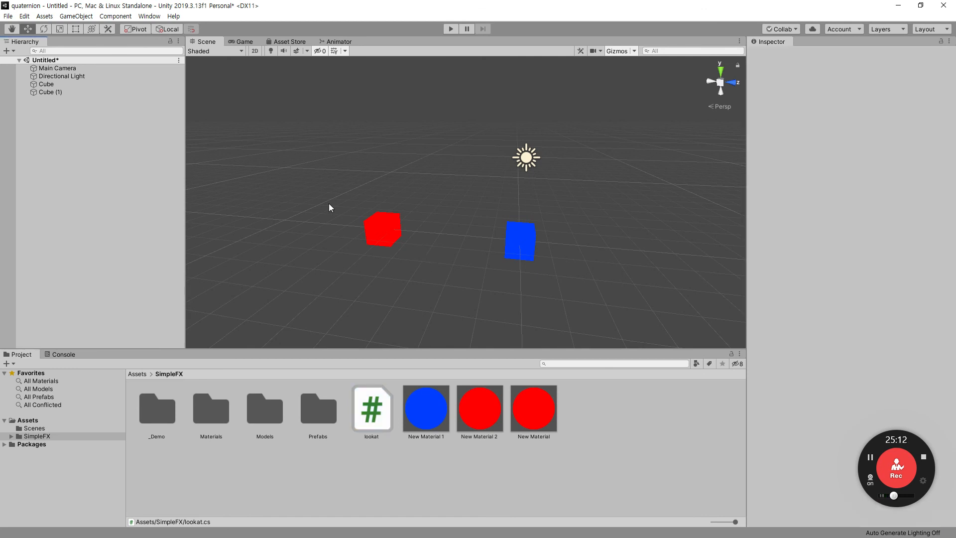
{"action": "left_click", "coordinate": [386, 223]}
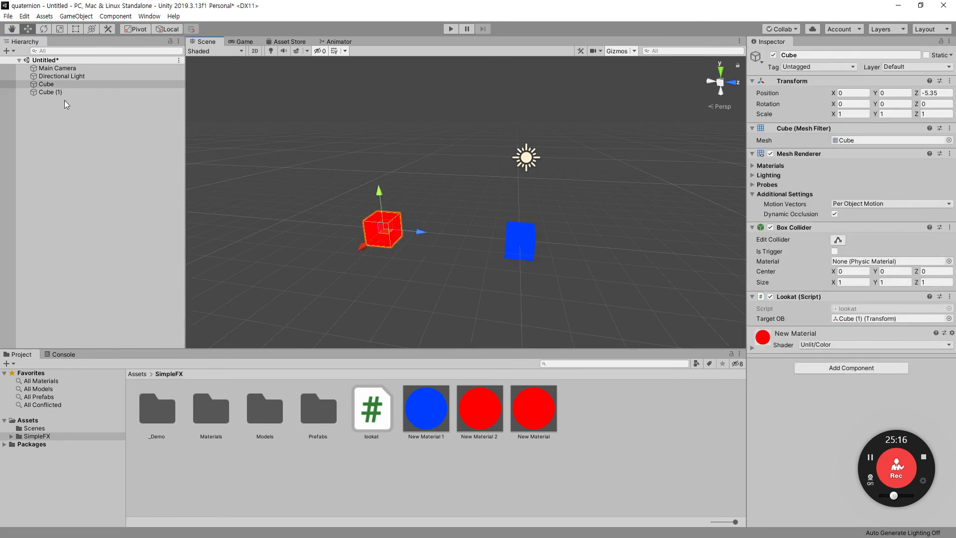
{"action": "left_click", "coordinate": [377, 416]}
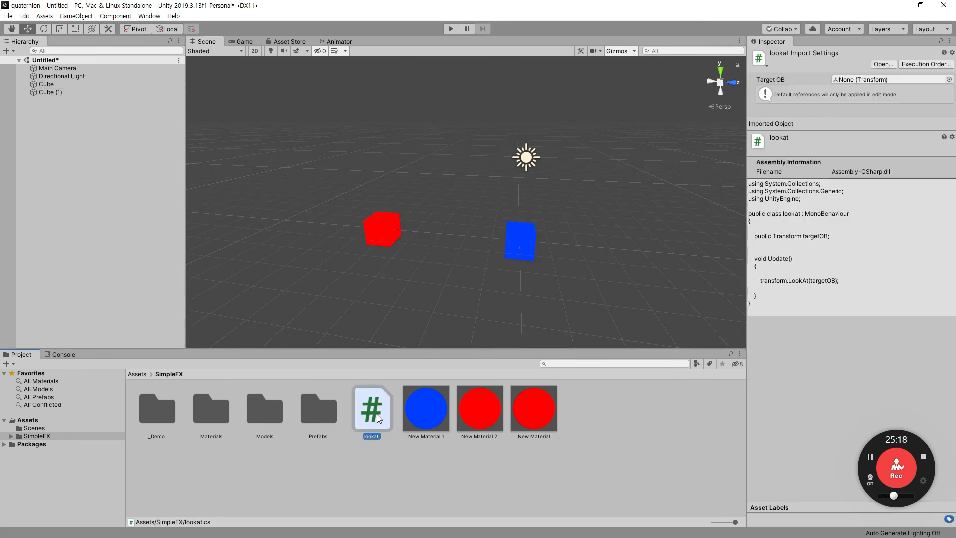
Delete the lookat script from the SimpleFX folder, then switch to Visual Studio and minimise its window
{"action": "left_click", "coordinate": [383, 228]}
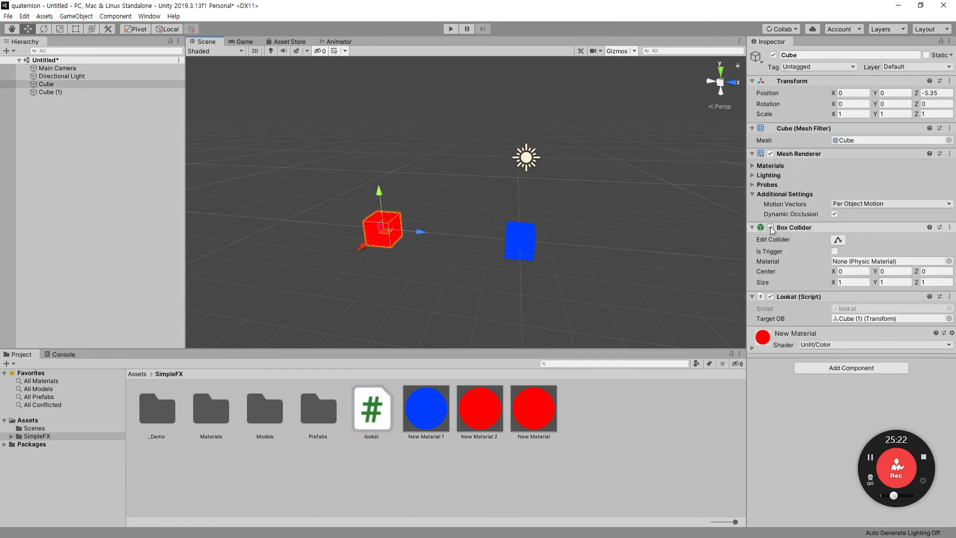
{"action": "left_click", "coordinate": [770, 296]}
{"action": "right_click", "coordinate": [378, 410]}
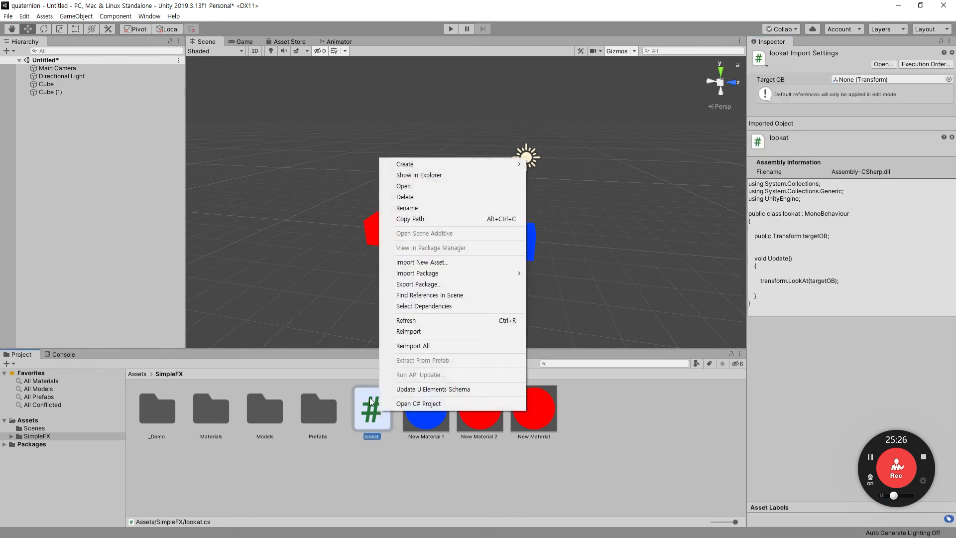
{"action": "left_click", "coordinate": [432, 198]}
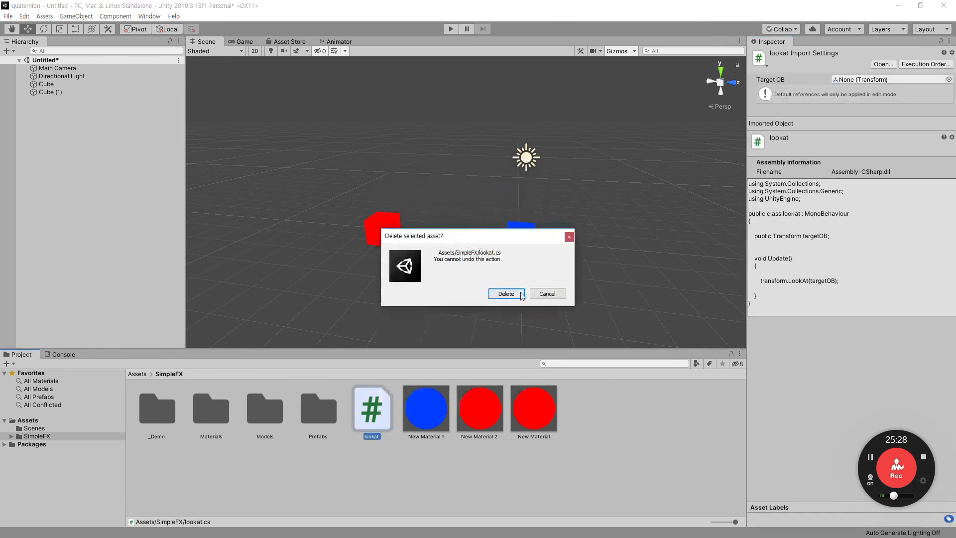
{"action": "left_click", "coordinate": [502, 292]}
{"action": "key", "text": "alt+Tab"}
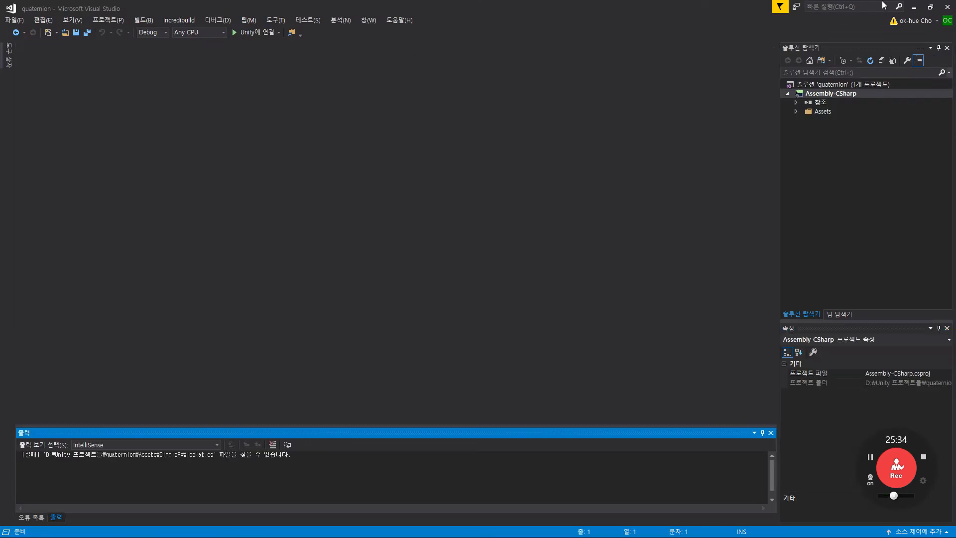
{"action": "left_click", "coordinate": [916, 7]}
Select the red cube and examine its Box Collider and script components
{"action": "left_click", "coordinate": [383, 232]}
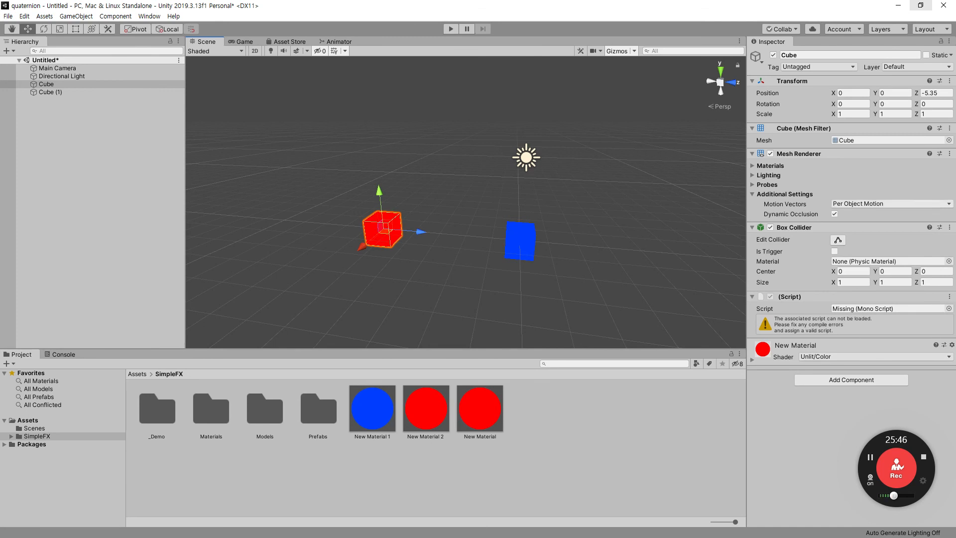
{"action": "right_click", "coordinate": [802, 230]}
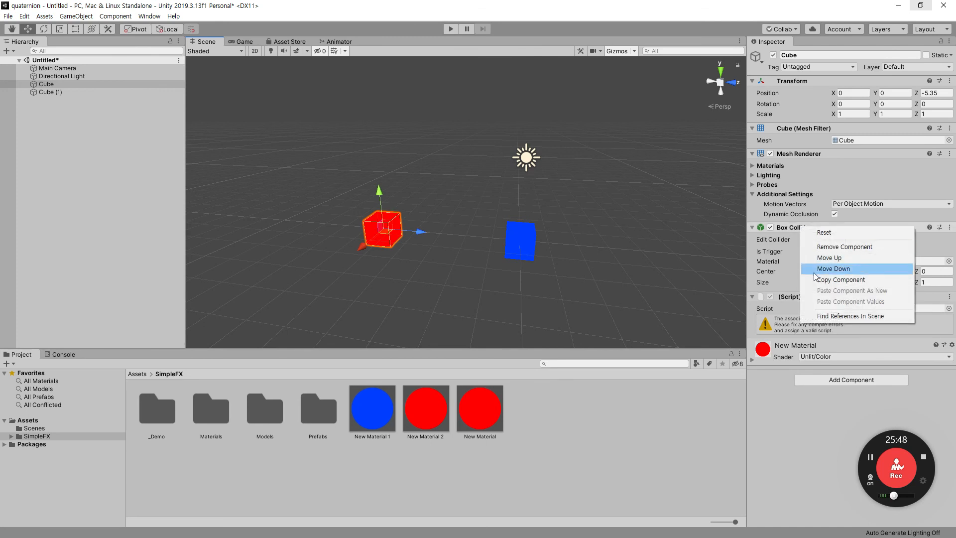
{"action": "left_click", "coordinate": [805, 455]}
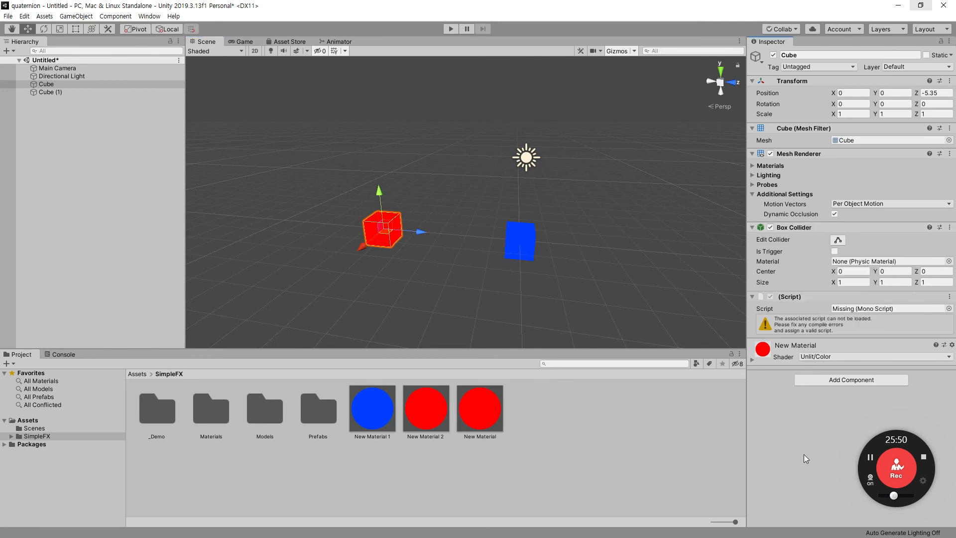